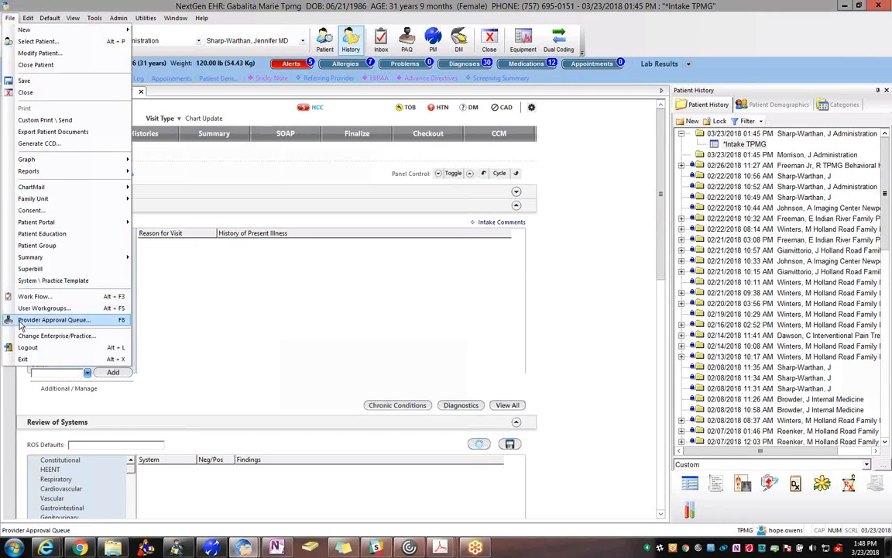
Open the CCM Population Management practice template from the full template list and hide the Patient History pane
{"action": "left_click", "coordinate": [31, 282]}
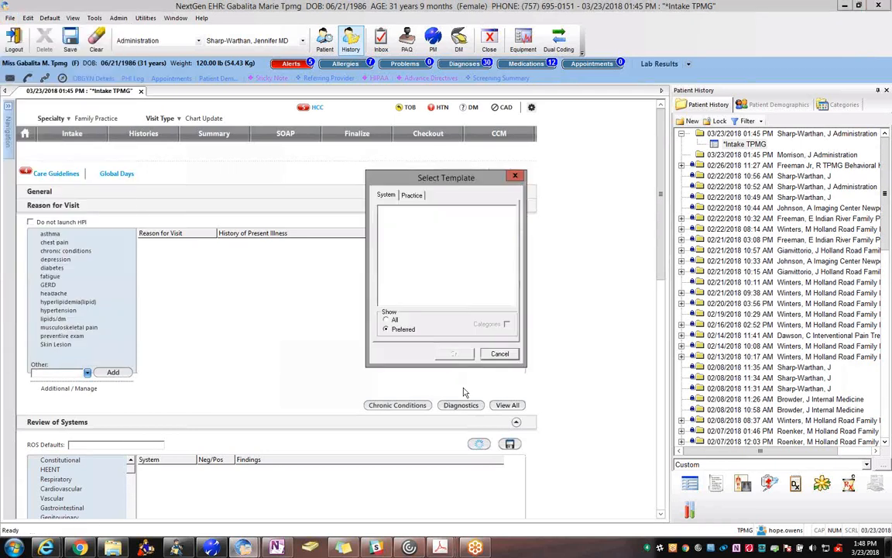
{"action": "left_click", "coordinate": [388, 321]}
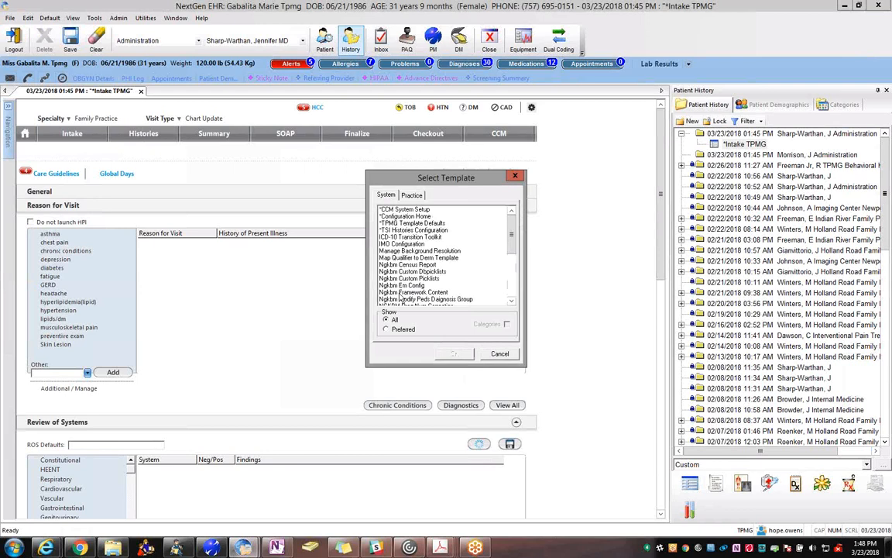
{"action": "left_click", "coordinate": [416, 196]}
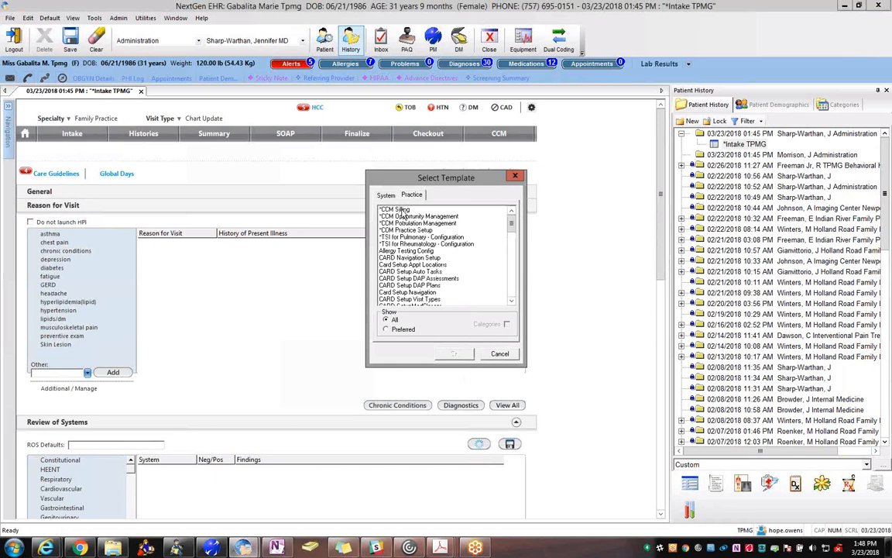
{"action": "double_click", "coordinate": [402, 216]}
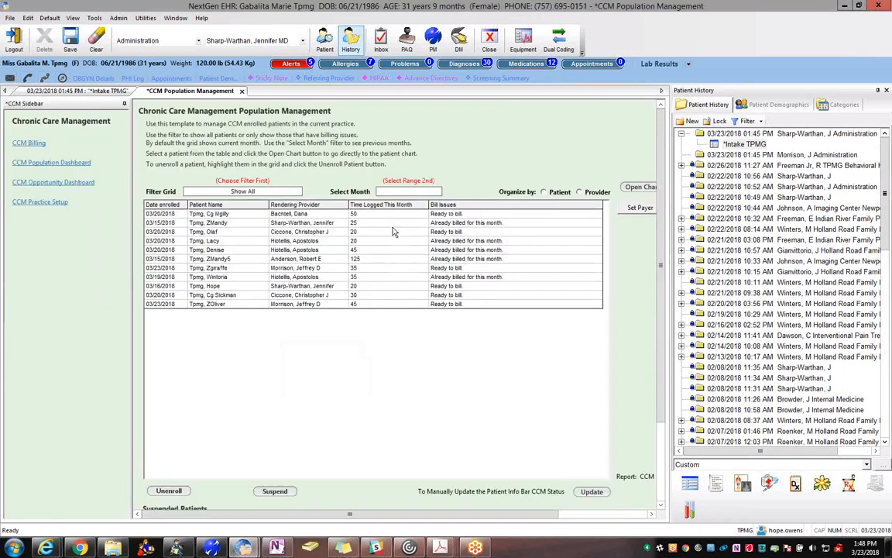
{"action": "left_click", "coordinate": [887, 90]}
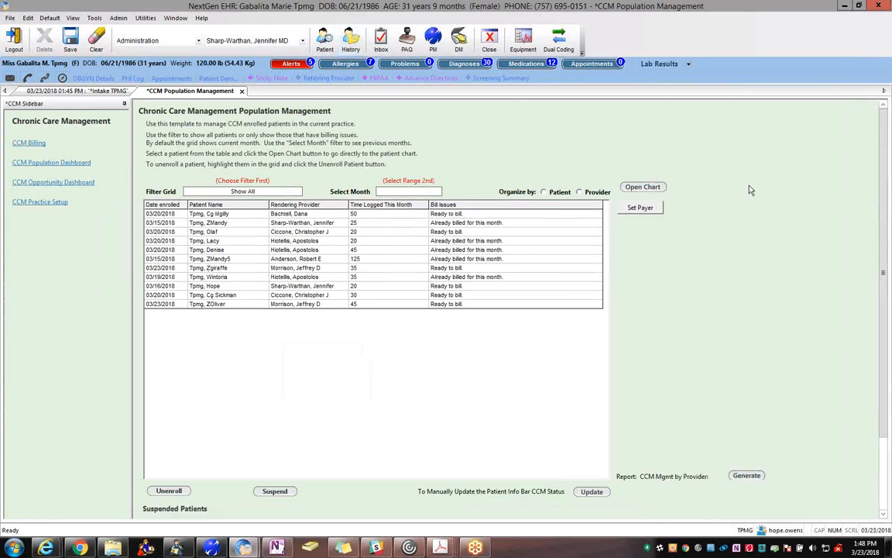
Review the CCM population dashboard's billing filter choices, selectable month ranges, enrolled patient rows and suspended patients section
{"action": "left_click", "coordinate": [287, 192]}
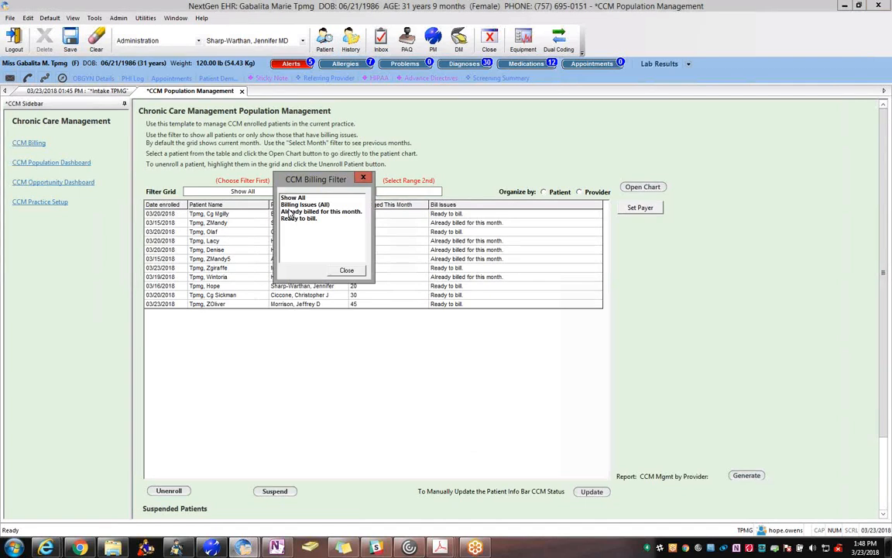
{"action": "left_click", "coordinate": [346, 270]}
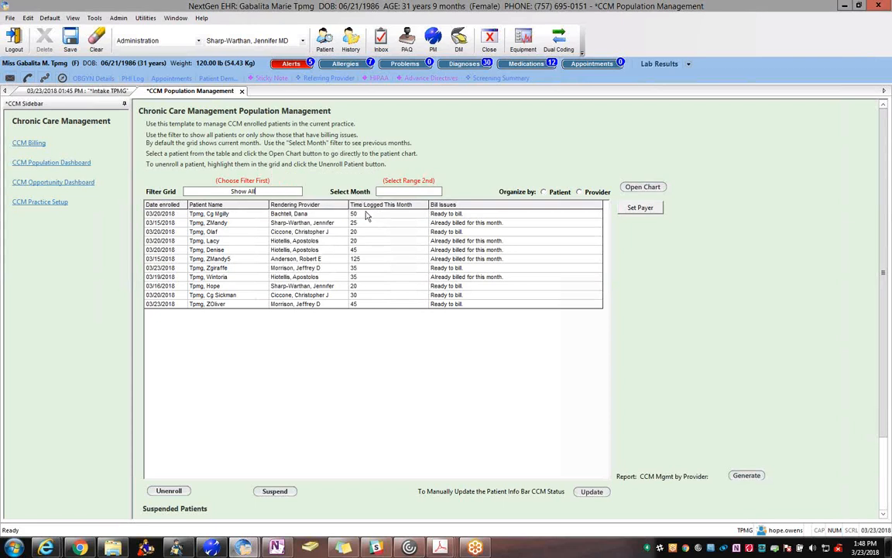
{"action": "left_click", "coordinate": [339, 186]}
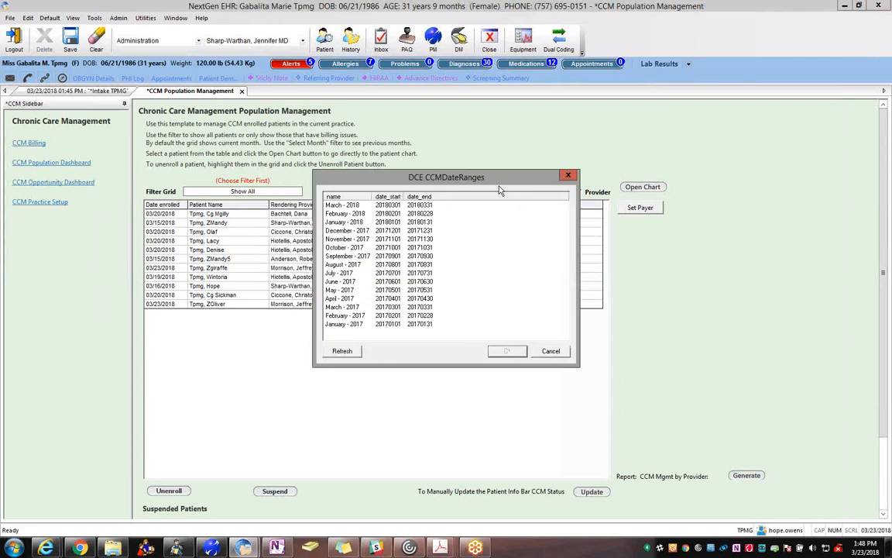
{"action": "left_click", "coordinate": [568, 176]}
{"action": "left_click", "coordinate": [531, 218]}
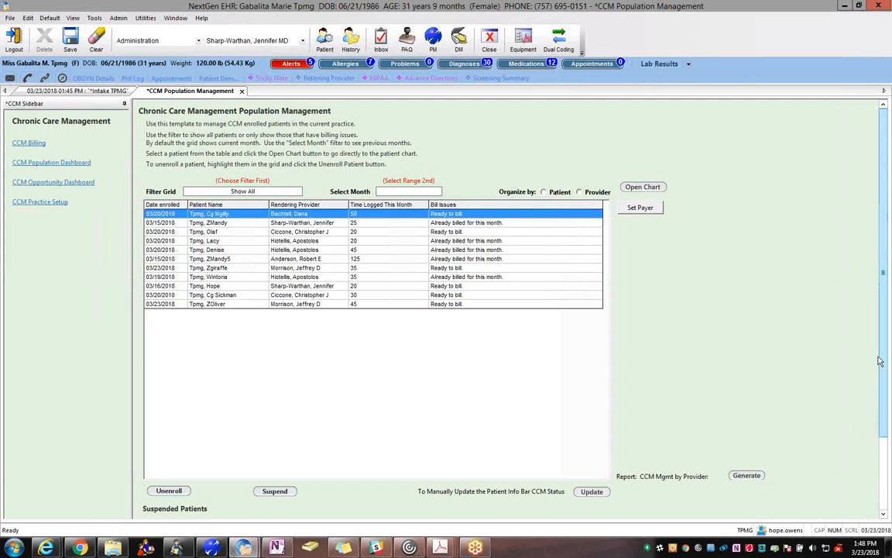
{"action": "scroll", "coordinate": [876, 483], "scroll_direction": "down", "scroll_amount": 3}
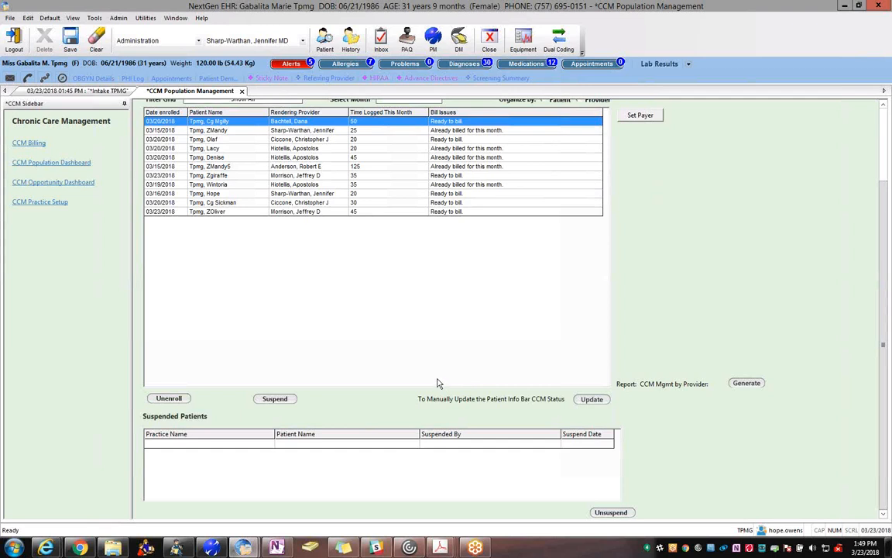
Open the CCM Opportunity Dashboard and dismiss its payer list without choosing another payer
{"action": "left_click", "coordinate": [77, 183]}
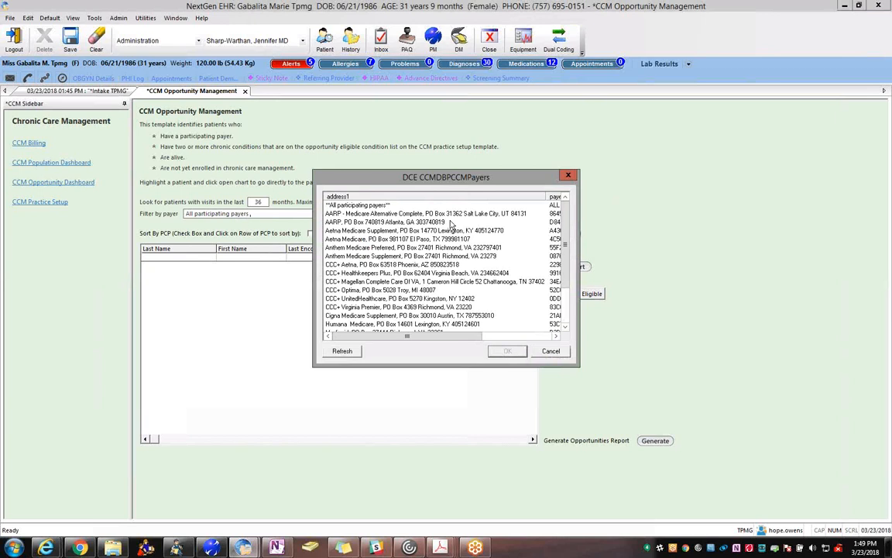
{"action": "left_click", "coordinate": [569, 175]}
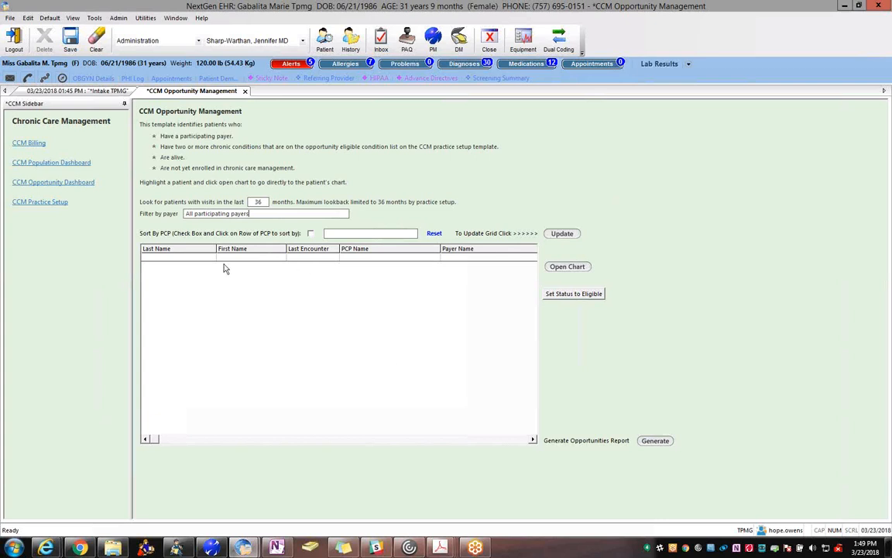
Return to the patient's intake template and check the template list and navigation list for the CCM templates
{"action": "left_click", "coordinate": [112, 91]}
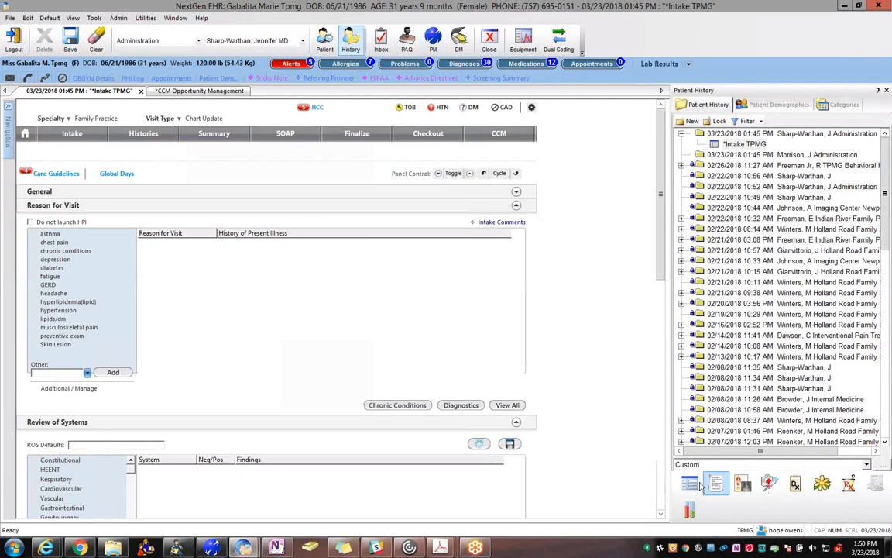
{"action": "left_click", "coordinate": [690, 485]}
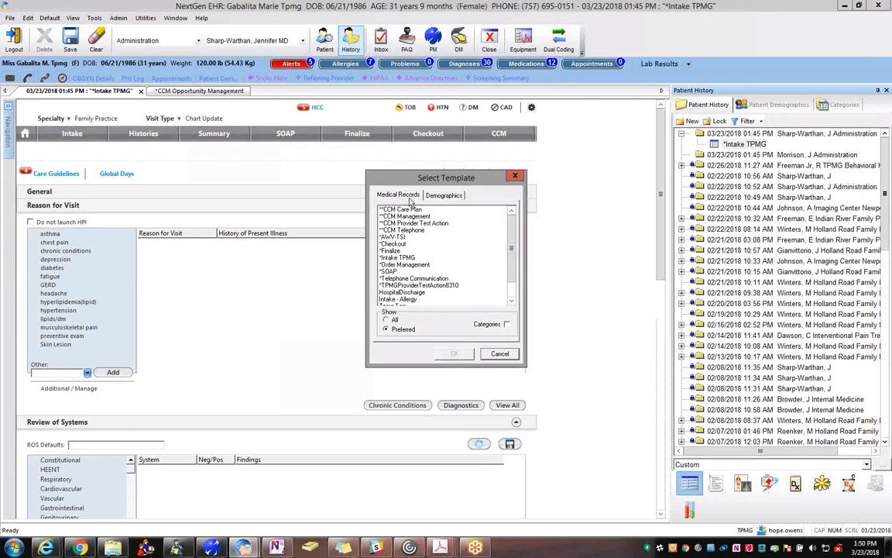
{"action": "left_click", "coordinate": [512, 354]}
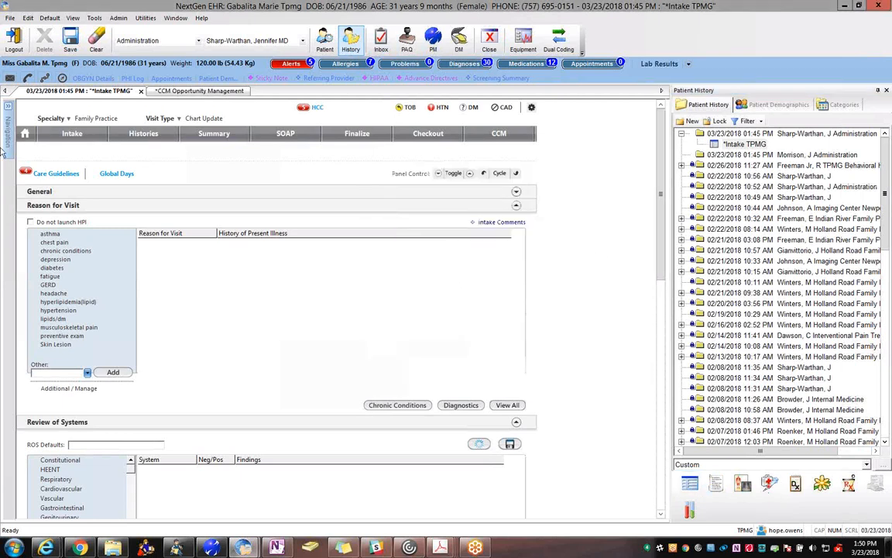
{"action": "mouse_move", "coordinate": [6, 151]}
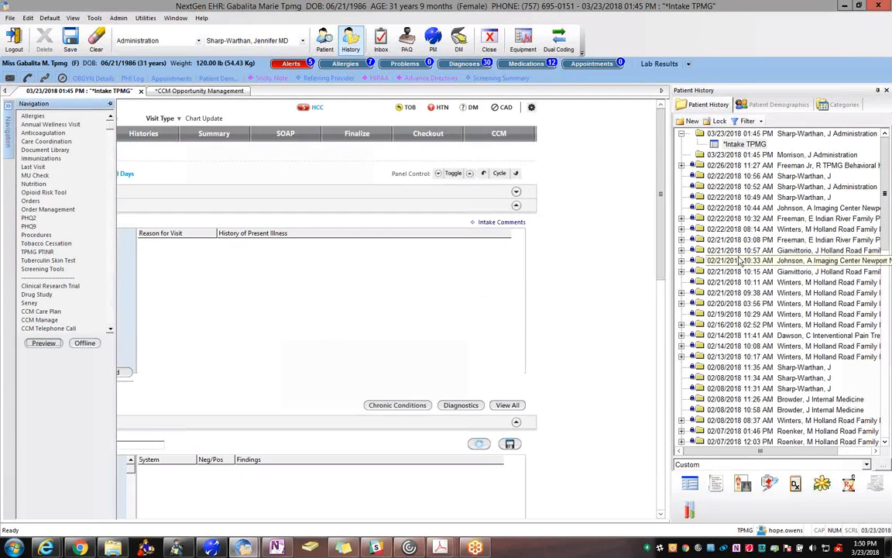
Enroll the patient in chronic care management with consent recorded, and expand the patient information bar to show the CCM status
{"action": "left_click", "coordinate": [501, 134]}
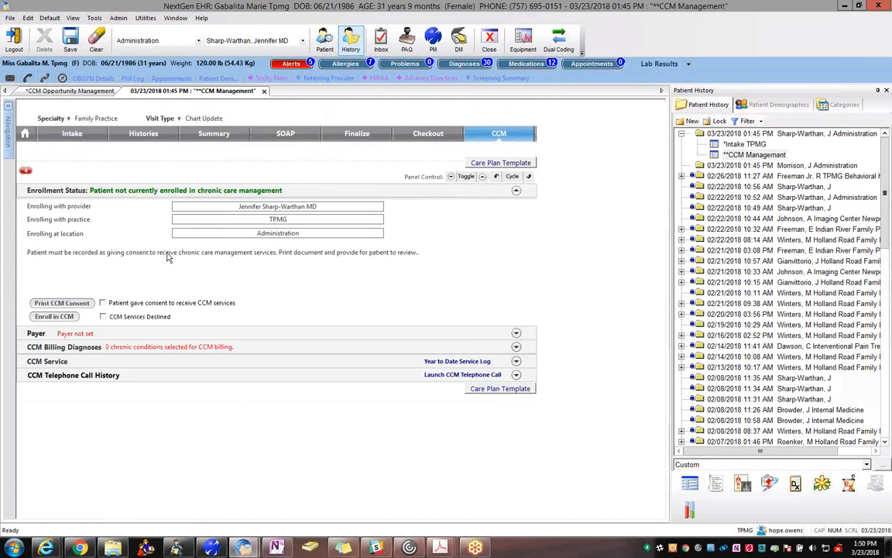
{"action": "left_click", "coordinate": [103, 303]}
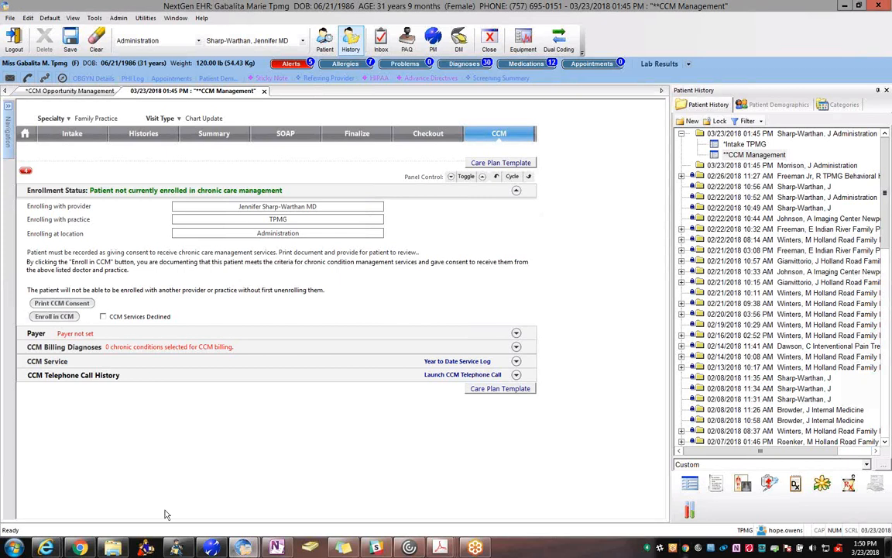
{"action": "left_click", "coordinate": [53, 316]}
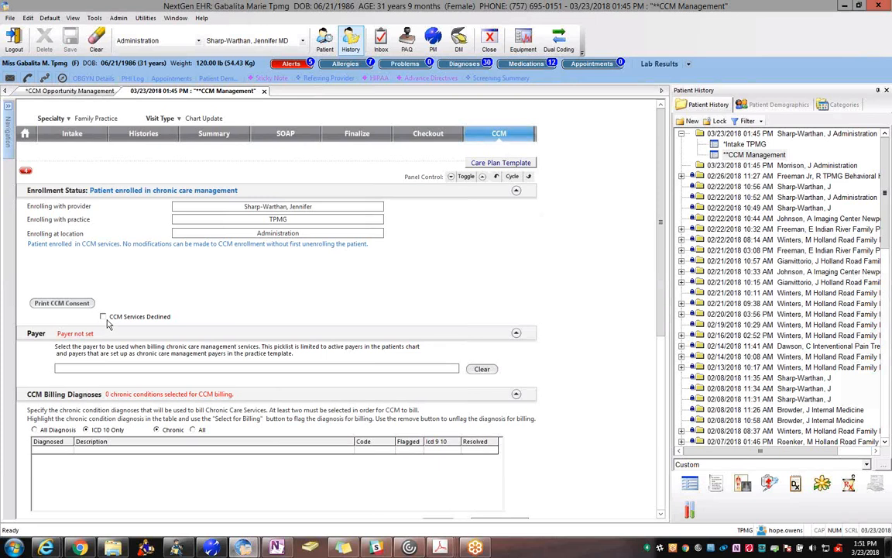
{"action": "left_click", "coordinate": [688, 65]}
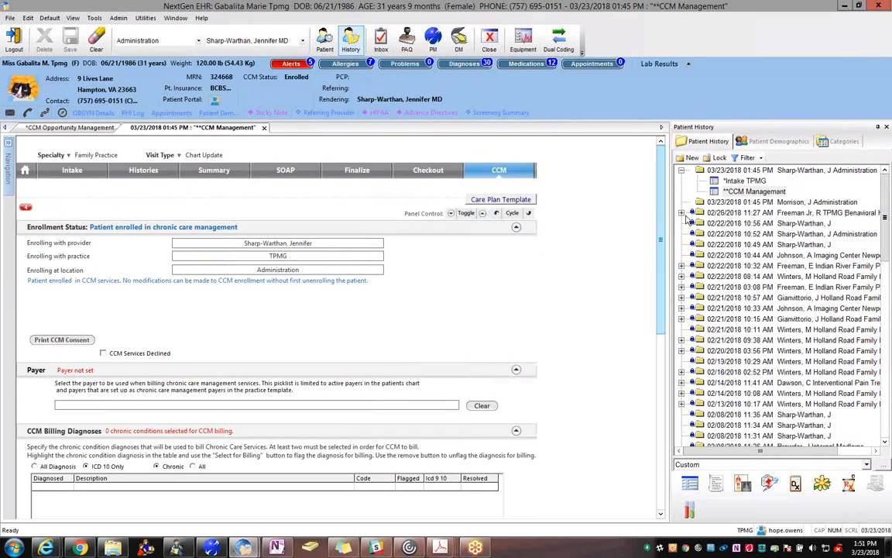
Check the CCM payer picklist without choosing a payer, and open the patient's insurance listing from the demographics
{"action": "scroll", "coordinate": [313, 227], "scroll_direction": "down", "scroll_amount": 5}
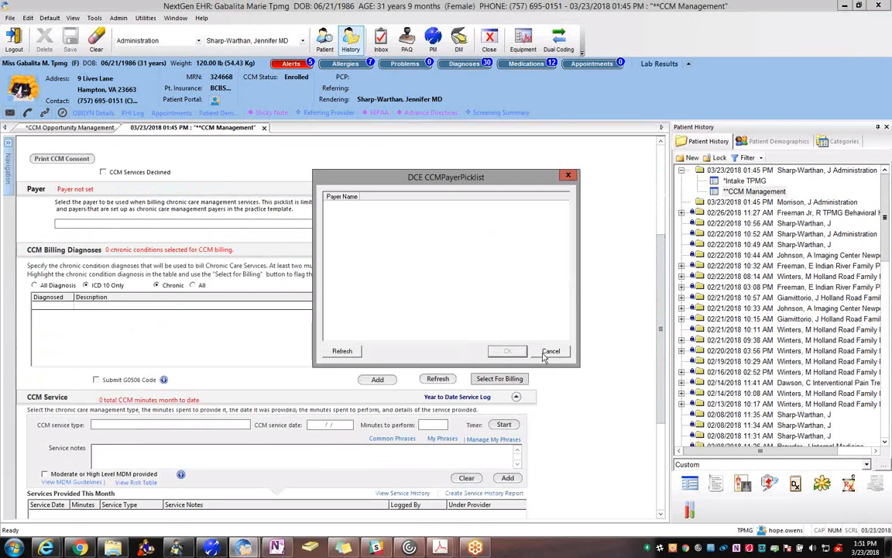
{"action": "key", "text": "Escape"}
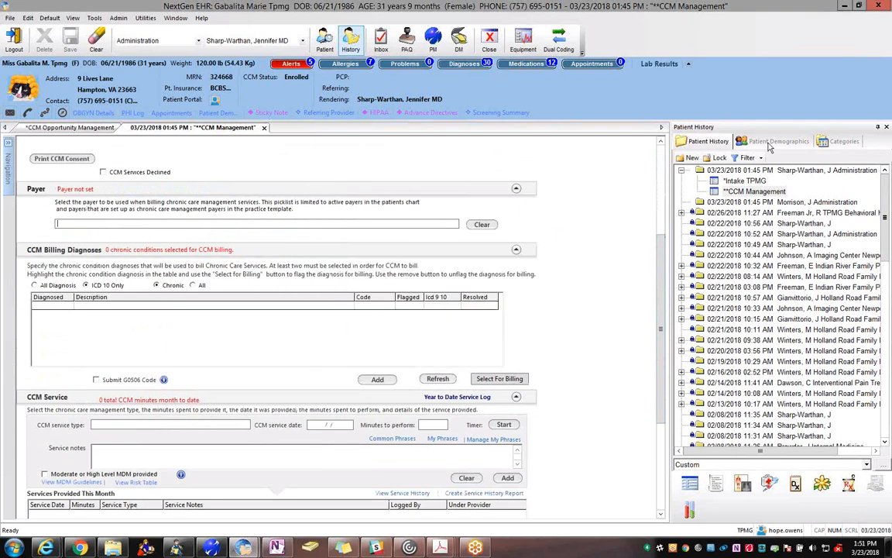
{"action": "left_click", "coordinate": [770, 143]}
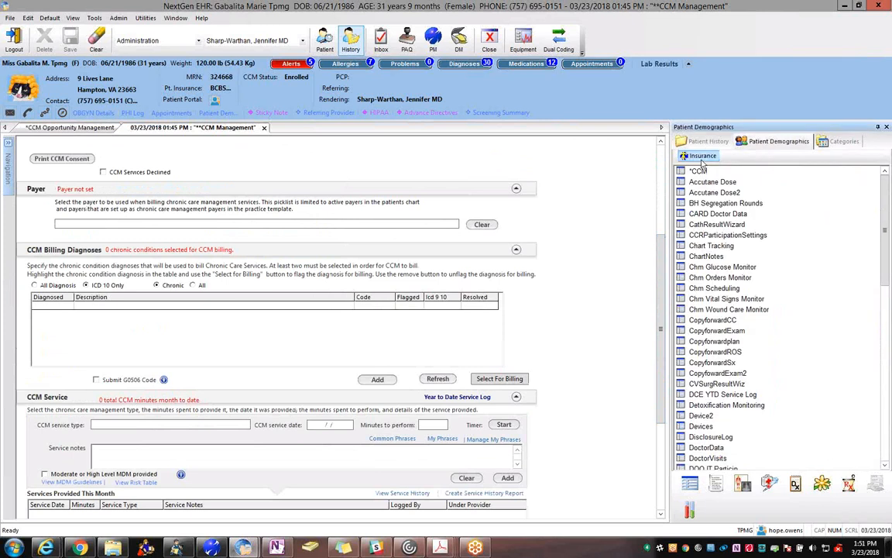
{"action": "left_click", "coordinate": [700, 157]}
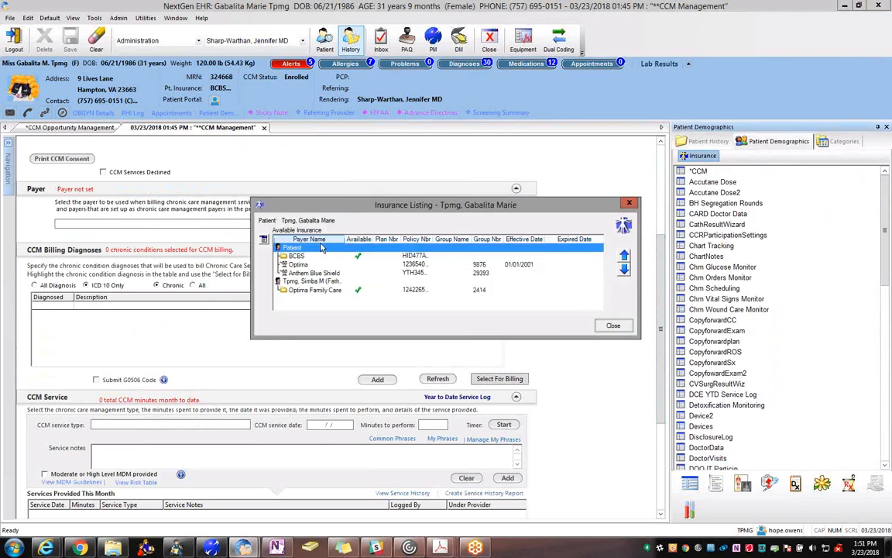
{"action": "right_click", "coordinate": [269, 246]}
{"action": "left_click", "coordinate": [305, 253]}
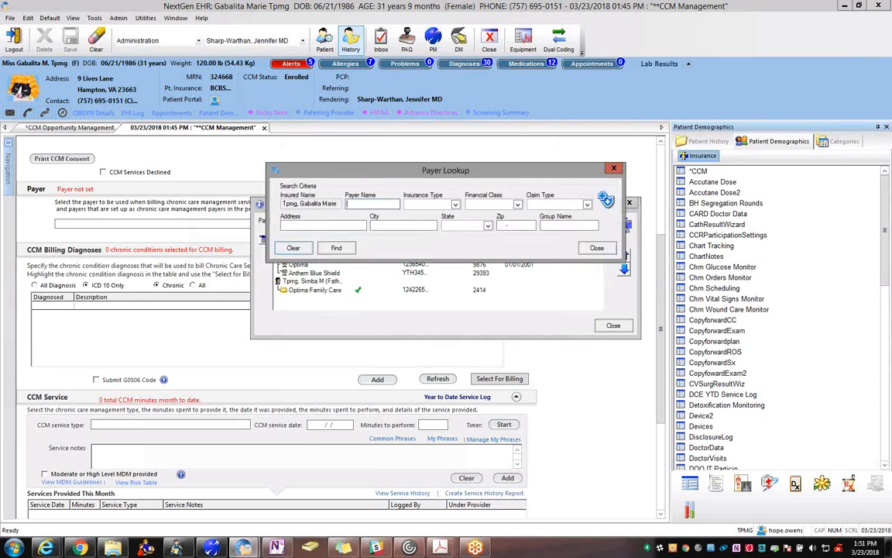
{"action": "type", "text": "Medicare"}
{"action": "key", "text": "Return"}
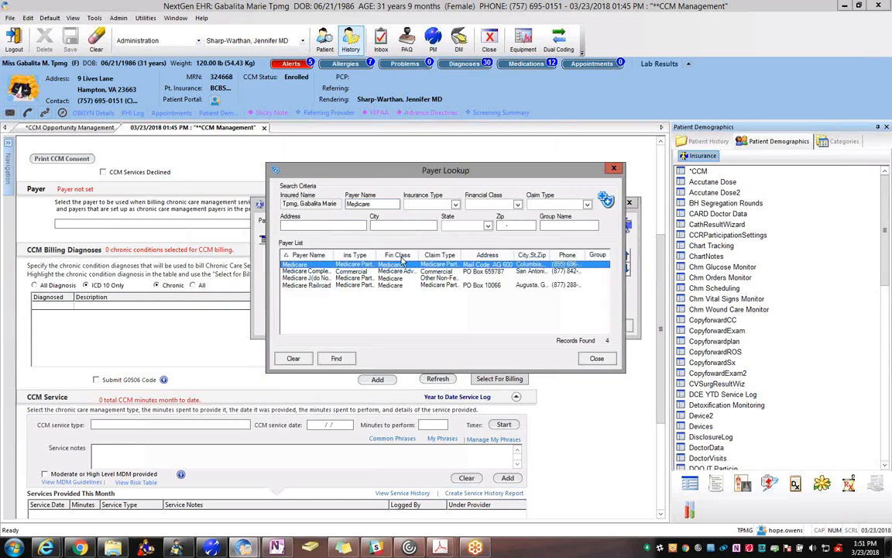
{"action": "left_click", "coordinate": [596, 360]}
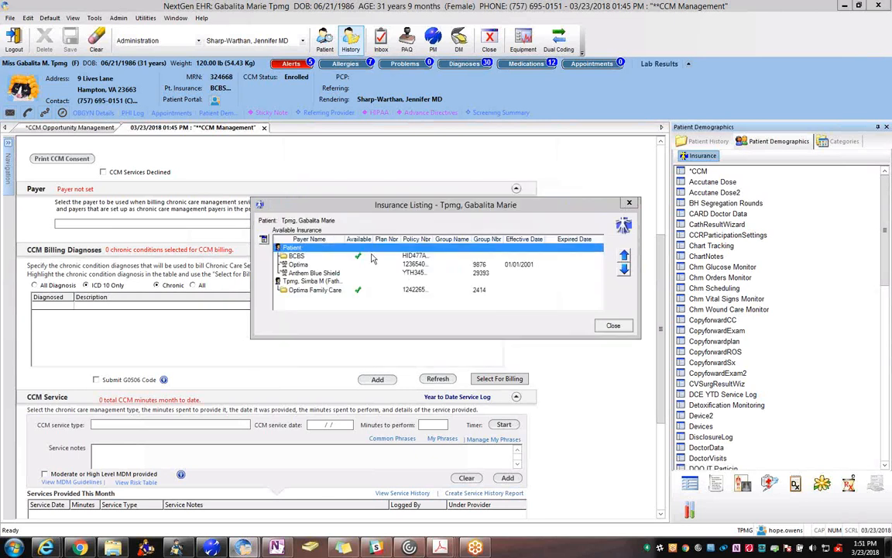
Add Medicare as new insurance for the patient, filling in the HIC/policy number, and close the insurance listing
{"action": "right_click", "coordinate": [277, 248]}
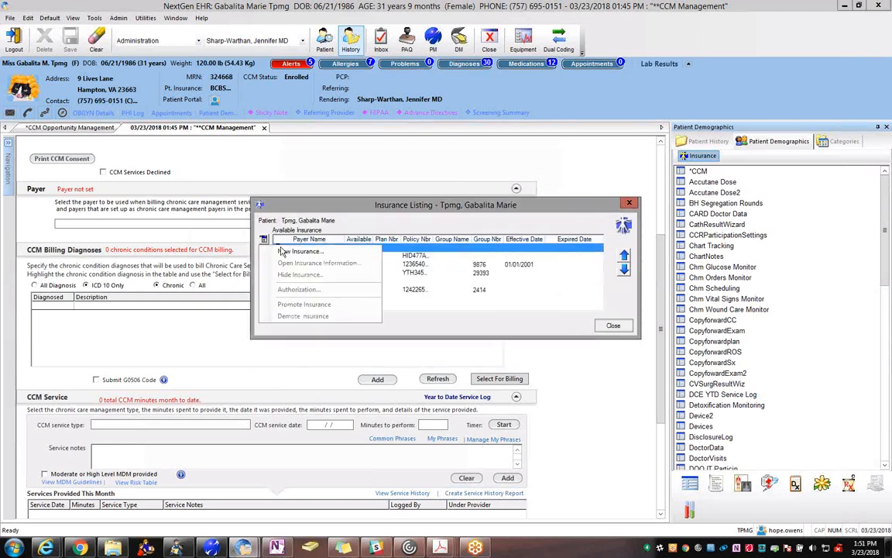
{"action": "left_click", "coordinate": [283, 251]}
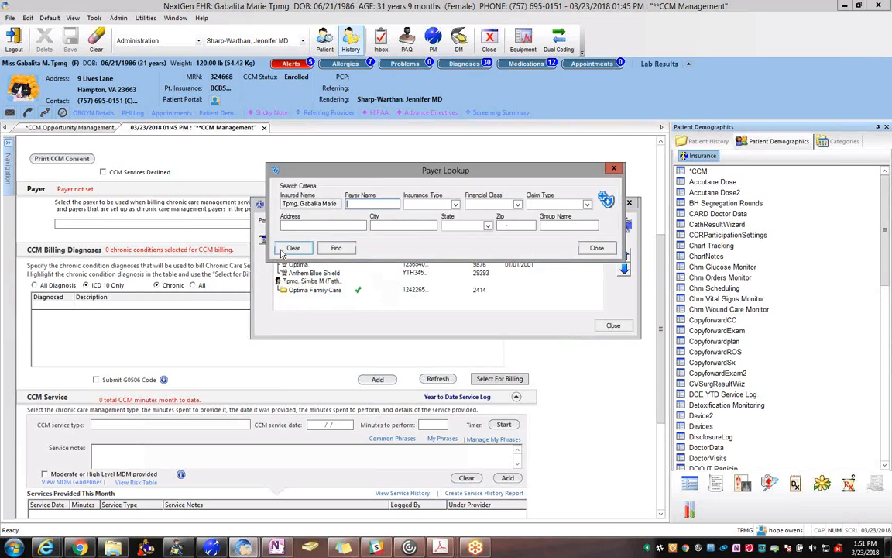
{"action": "type", "text": "Medicare"}
{"action": "key", "text": "Return"}
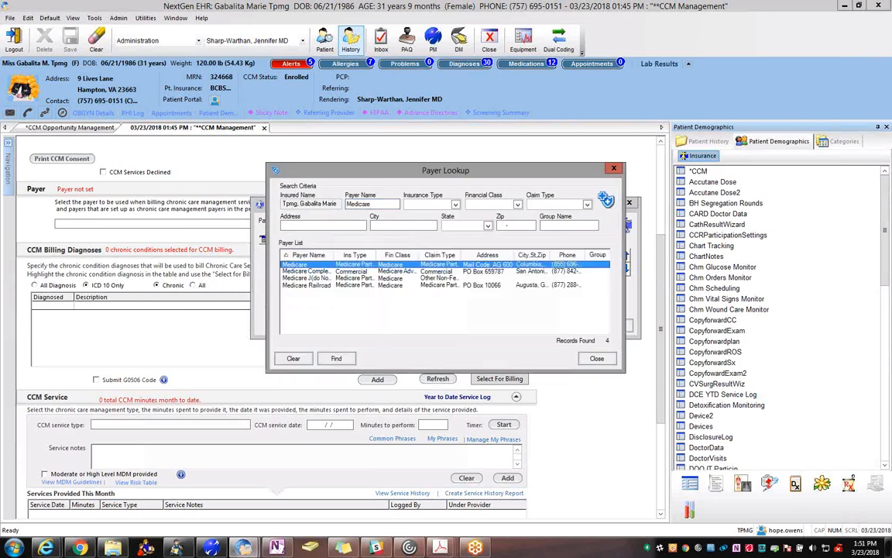
{"action": "double_click", "coordinate": [301, 264]}
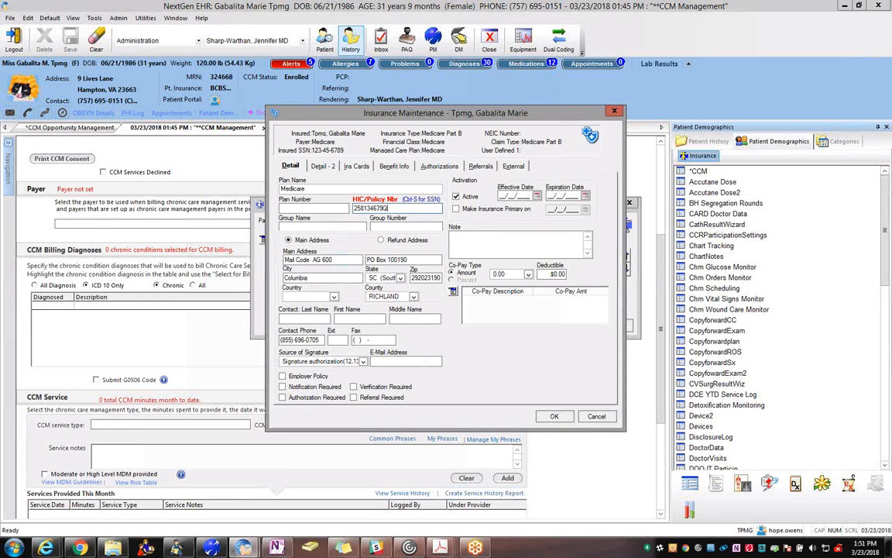
{"action": "left_click", "coordinate": [546, 417]}
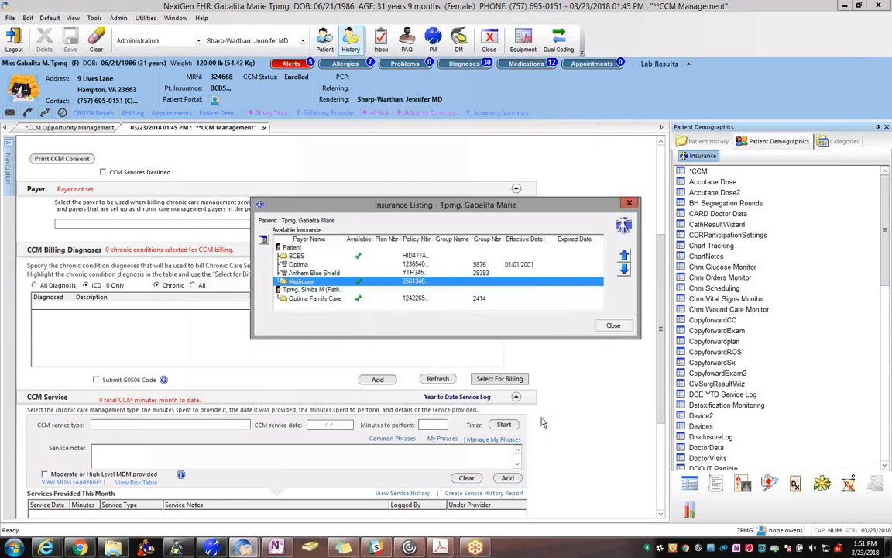
{"action": "left_click", "coordinate": [612, 327]}
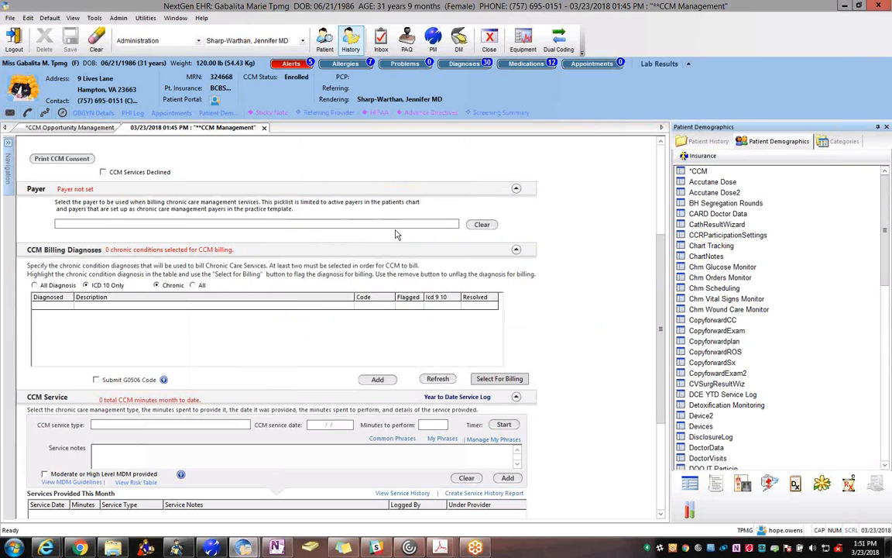
Set Medicare as the payer for billing the patient's chronic care management services
{"action": "left_click", "coordinate": [337, 205]}
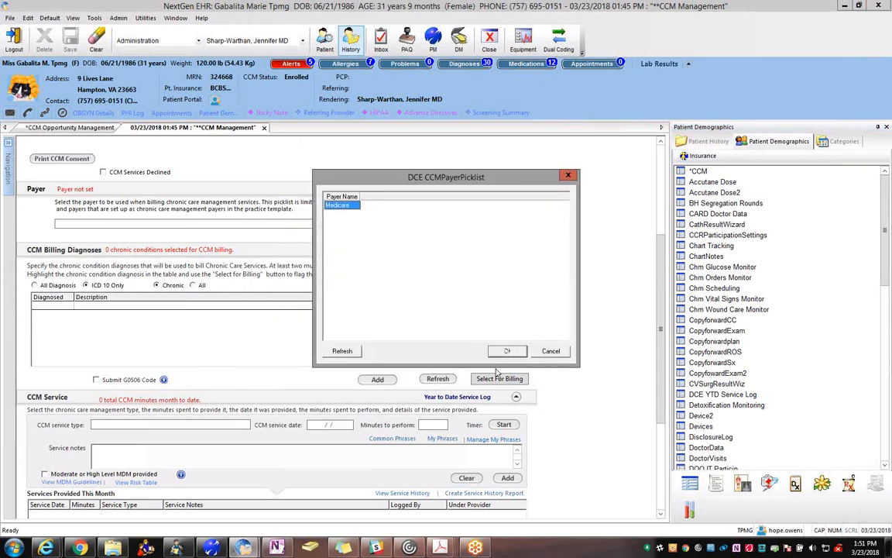
{"action": "left_click", "coordinate": [508, 351]}
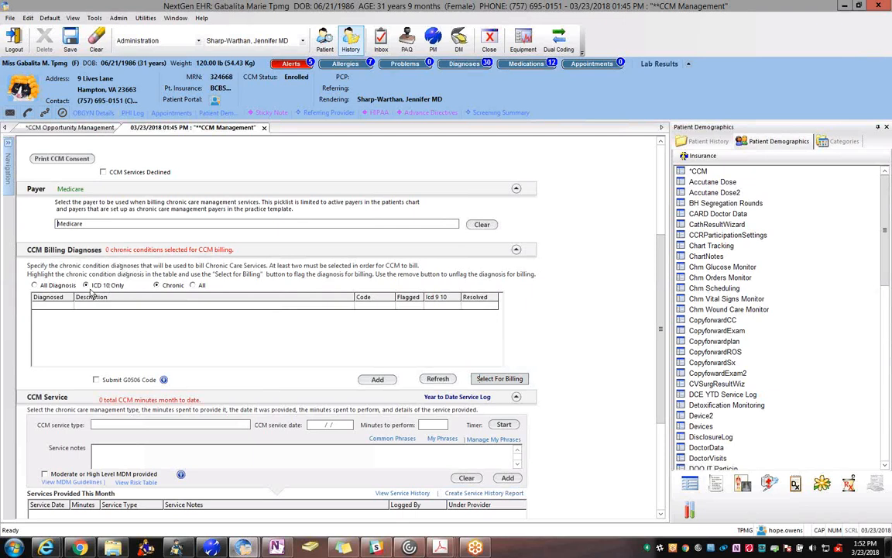
List all ICD 10 diagnoses and flag F32.9 major depressive disorder and E11.40 type 2 diabetes with diabetic neuropathy for CCM billing
{"action": "left_click", "coordinate": [192, 285]}
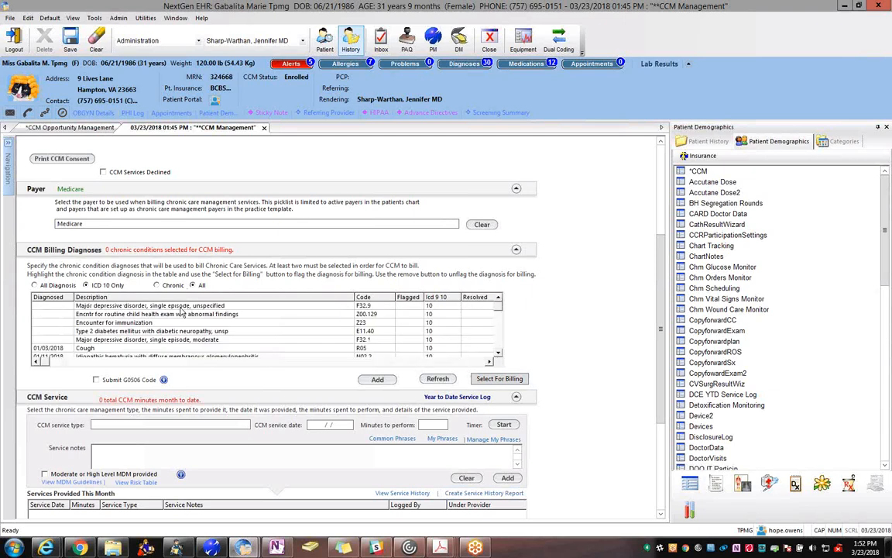
{"action": "left_click", "coordinate": [179, 309]}
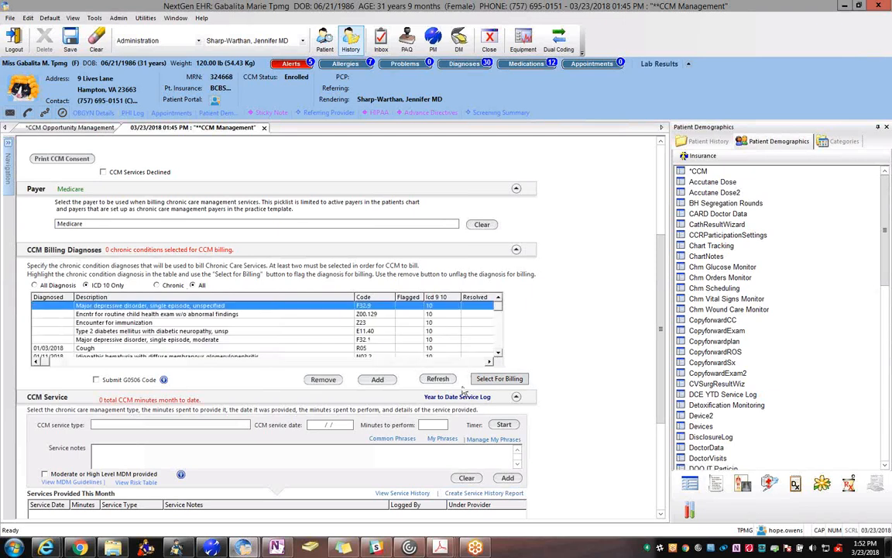
{"action": "left_click", "coordinate": [499, 378]}
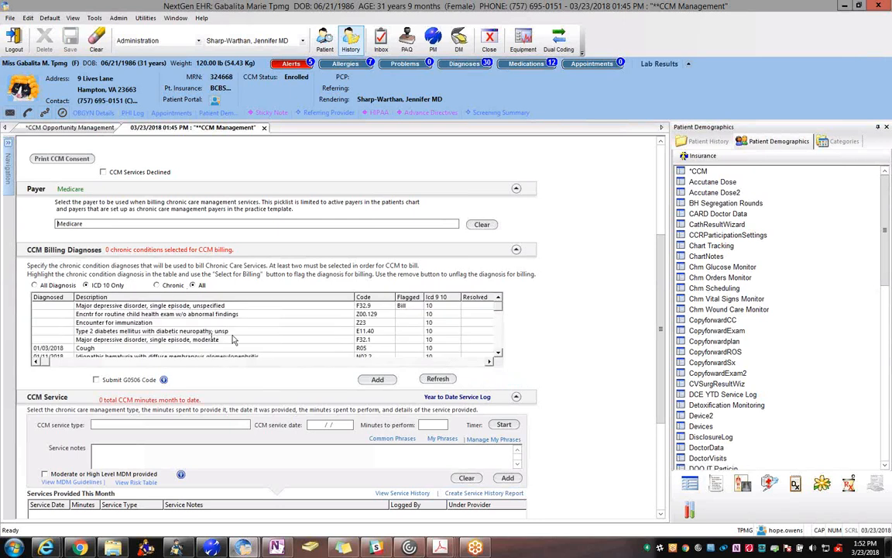
{"action": "left_click", "coordinate": [205, 331]}
{"action": "left_click", "coordinate": [486, 379]}
Add Mixed hyperlipidemia (E78.2) as a chronic diagnosis to the patient's Billing ICD list, then return to the CCM Management template
{"action": "left_click", "coordinate": [378, 379]}
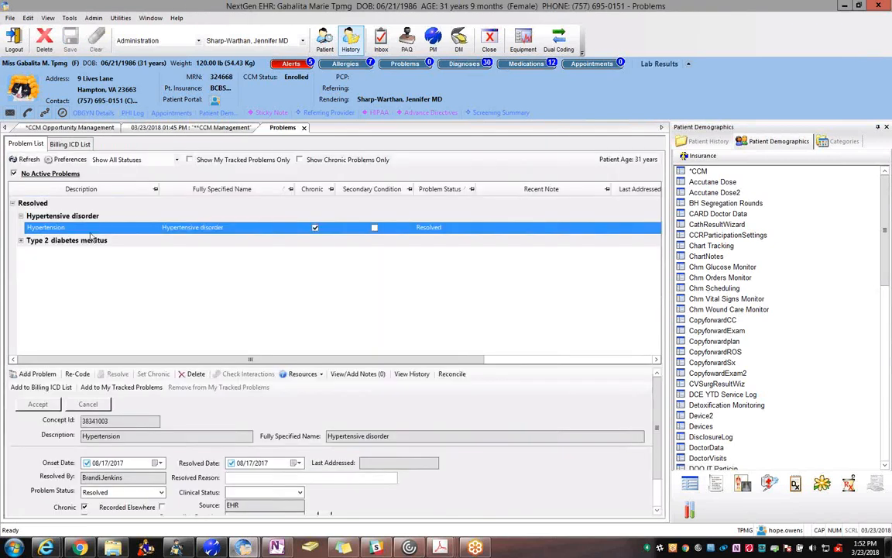
{"action": "left_click", "coordinate": [38, 373]}
{"action": "left_click", "coordinate": [68, 144]}
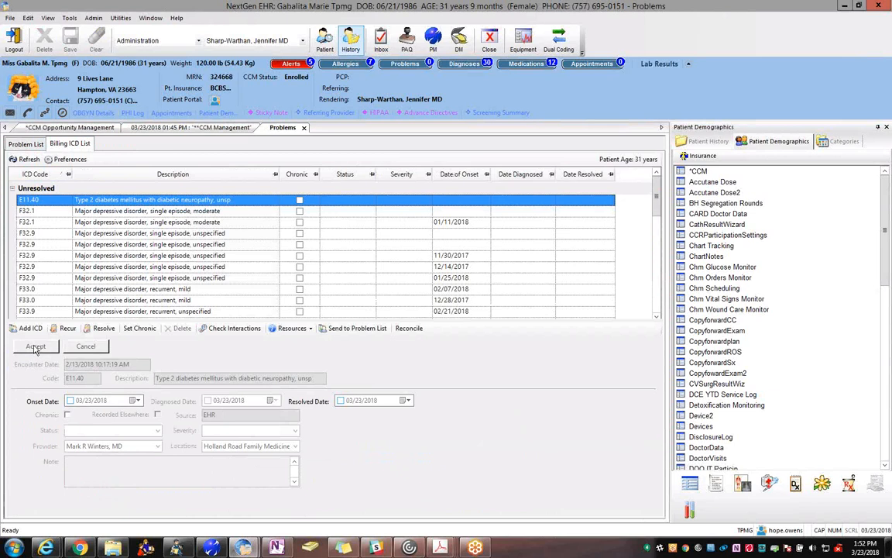
{"action": "left_click", "coordinate": [30, 328]}
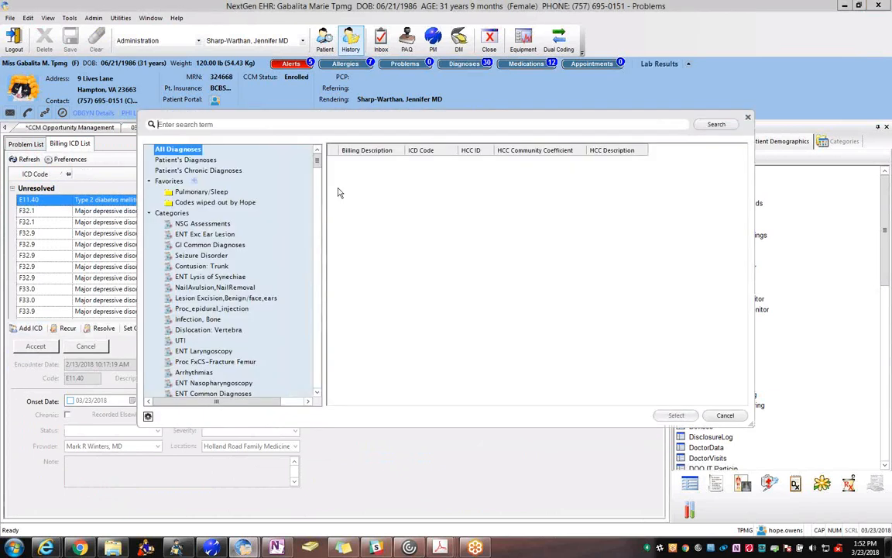
{"action": "type", "text": "HYPERLIP"}
{"action": "key", "text": "Return"}
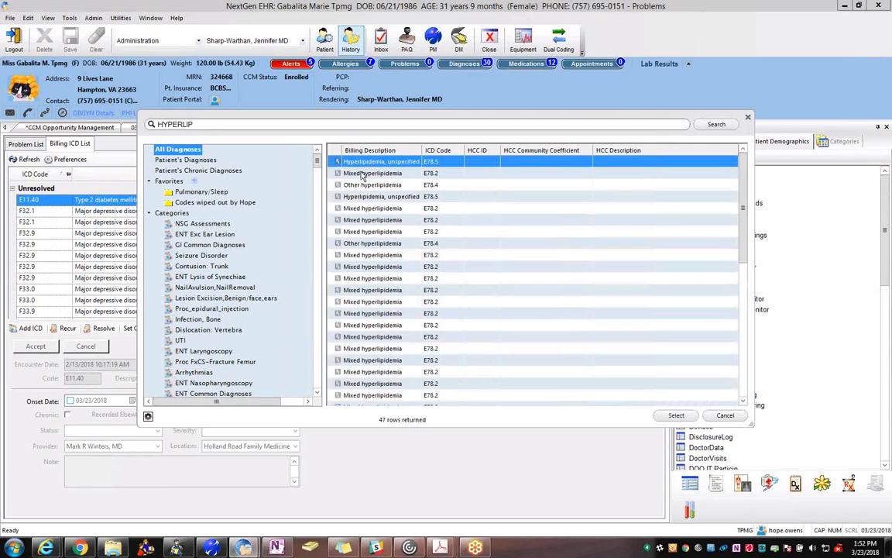
{"action": "left_click", "coordinate": [361, 174]}
{"action": "double_click", "coordinate": [362, 174]}
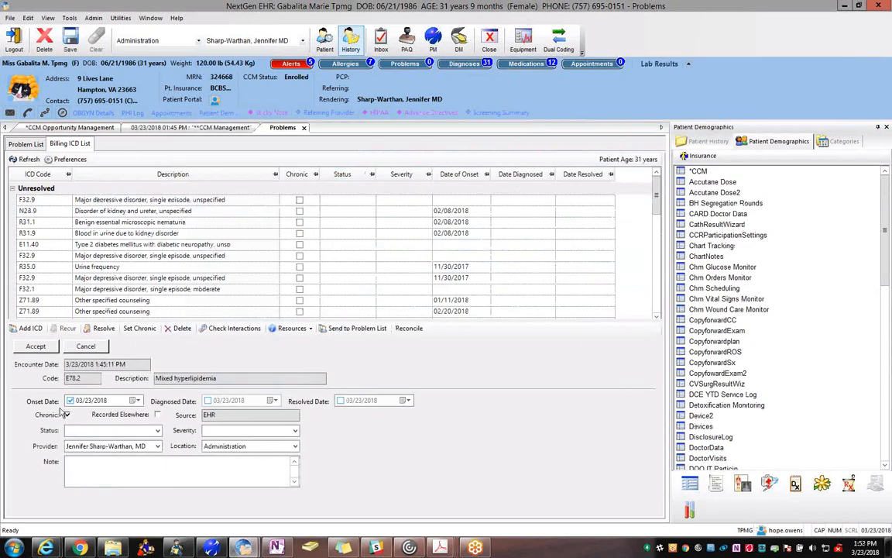
{"action": "left_click", "coordinate": [36, 346]}
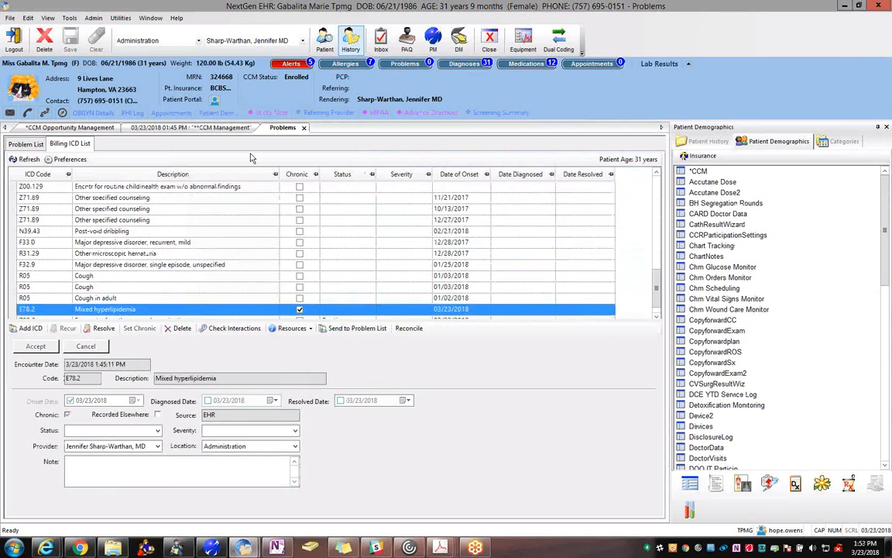
{"action": "left_click", "coordinate": [304, 128]}
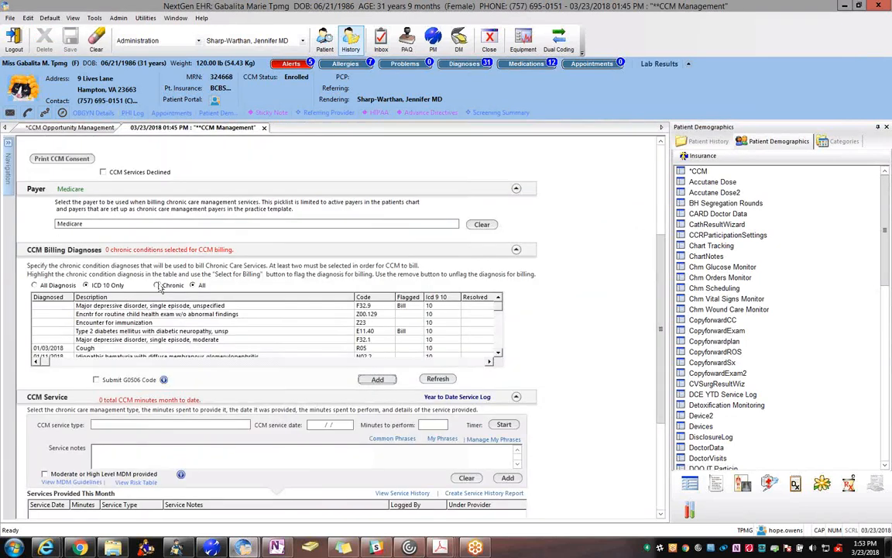
Limit the CCM billing diagnoses to chronic ones and flag Mixed hyperlipidemia for billing
{"action": "left_click", "coordinate": [159, 286]}
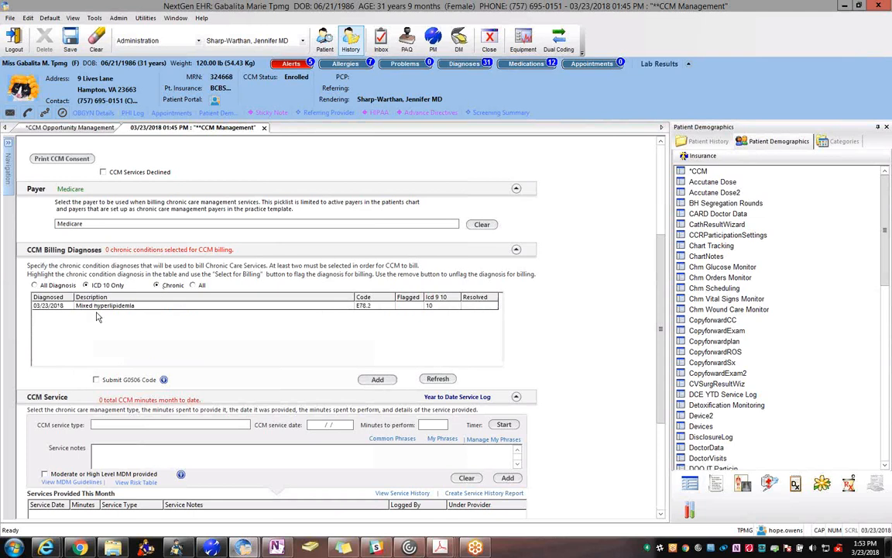
{"action": "left_click", "coordinate": [98, 309]}
{"action": "left_click", "coordinate": [438, 342]}
Fill in the CCM service as Coordination of Care, dated 03/23/2018, with 20 minutes to perform
{"action": "scroll", "coordinate": [619, 387], "scroll_direction": "down", "scroll_amount": 3}
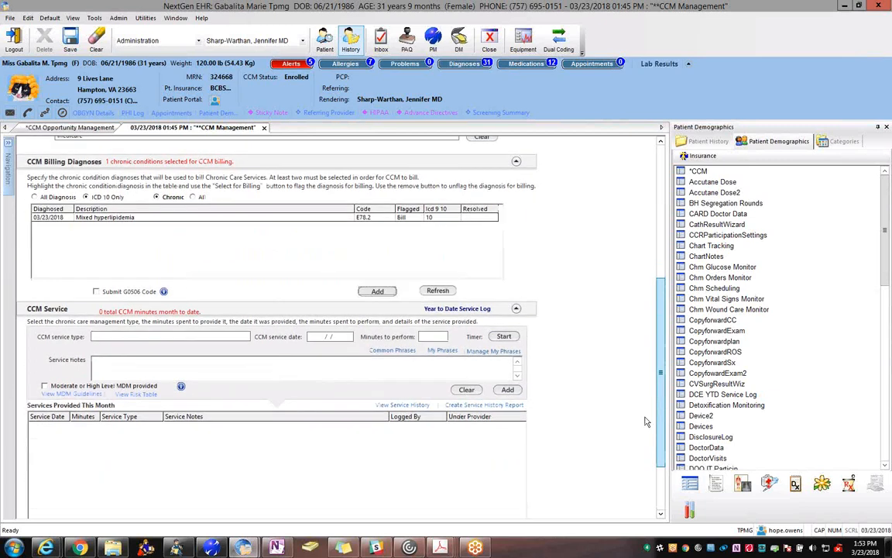
{"action": "scroll", "coordinate": [647, 422], "scroll_direction": "down", "scroll_amount": 1}
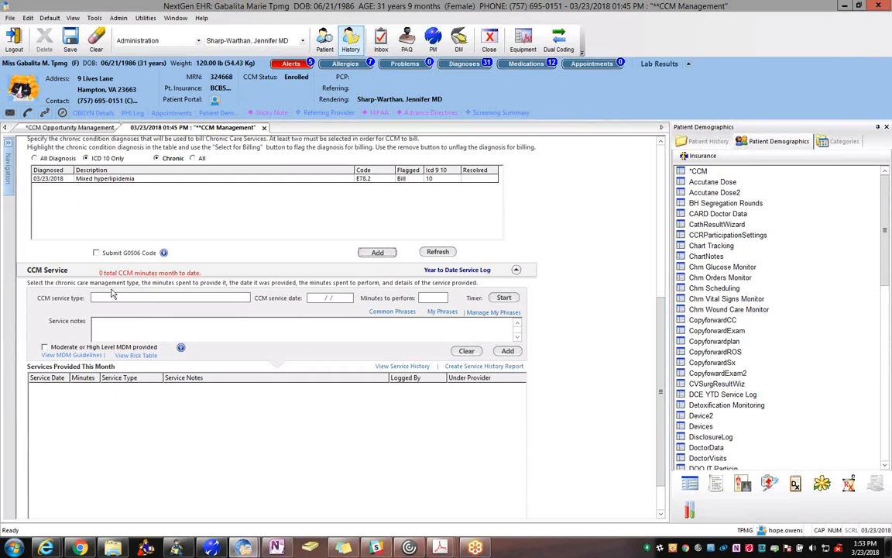
{"action": "left_click", "coordinate": [113, 296]}
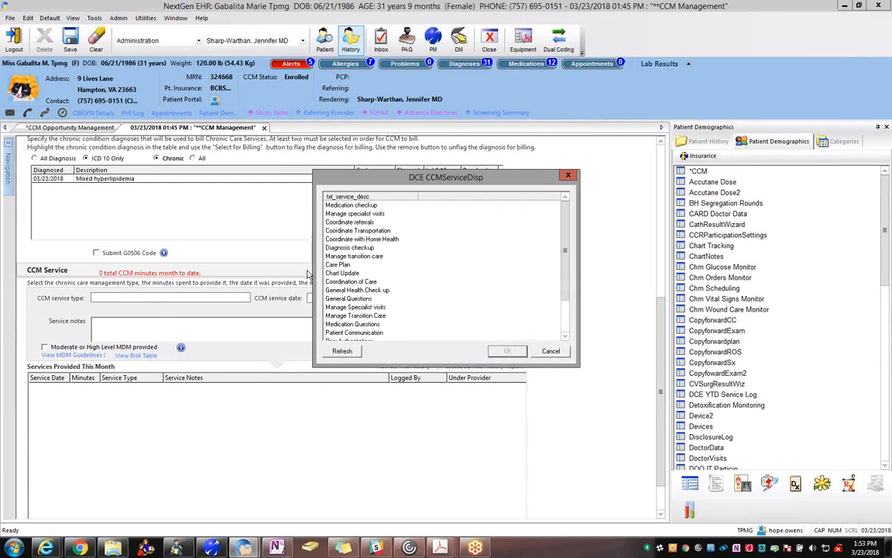
{"action": "left_click", "coordinate": [374, 283]}
{"action": "left_click", "coordinate": [507, 351]}
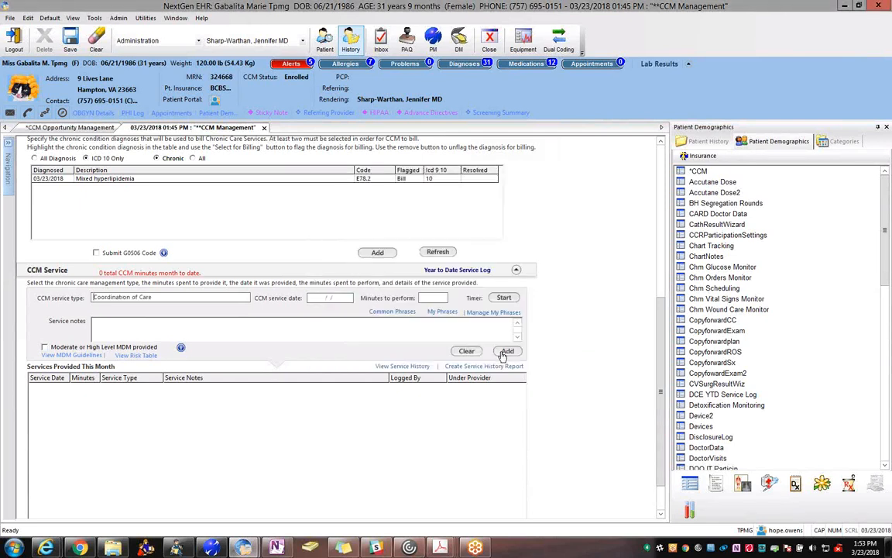
{"action": "left_click", "coordinate": [329, 298]}
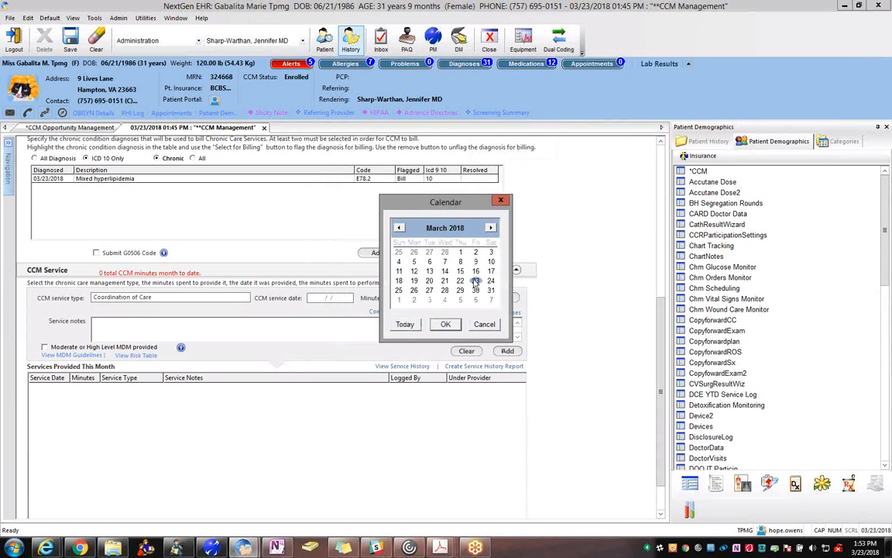
{"action": "left_click", "coordinate": [445, 325]}
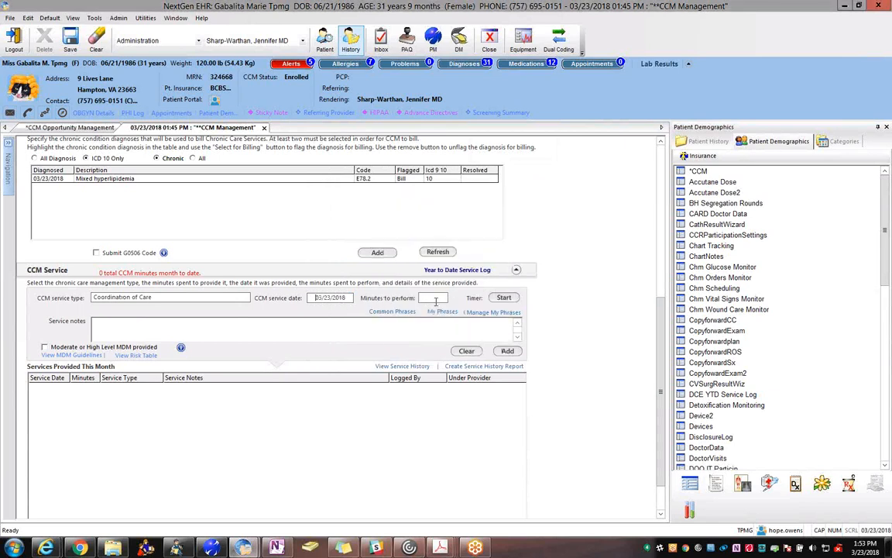
{"action": "left_click", "coordinate": [434, 299]}
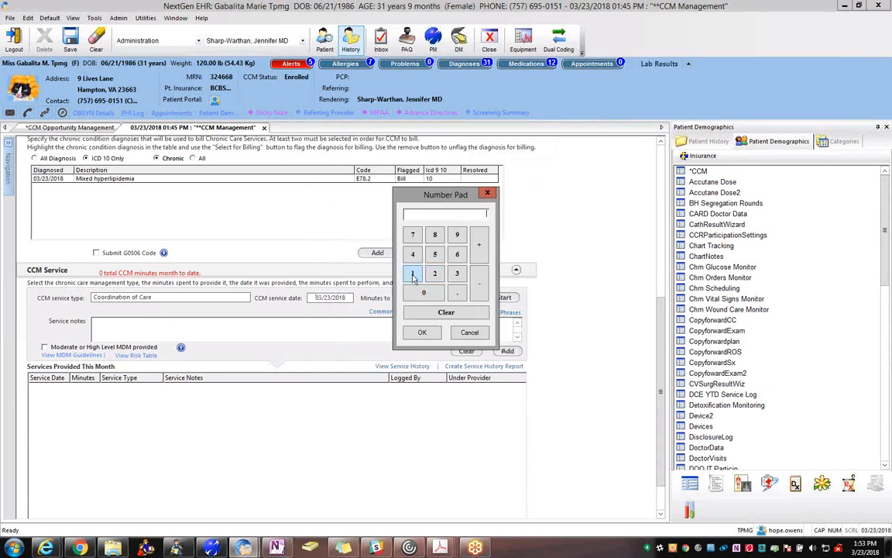
{"action": "left_click", "coordinate": [435, 273]}
{"action": "left_click", "coordinate": [424, 293]}
{"action": "left_click", "coordinate": [424, 333]}
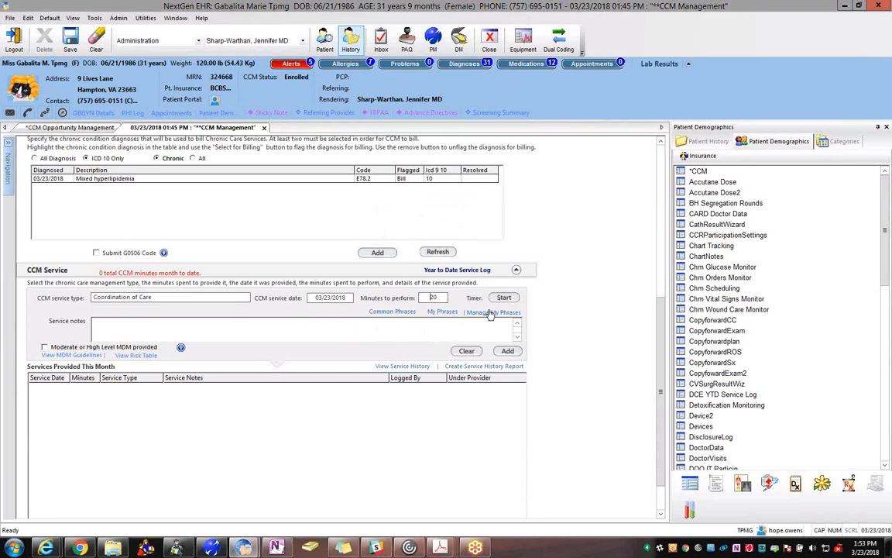
Look at the phrase manager, insert the common phrase "Reviewed medication with pt and refilled Rx" as the service note, and add the service
{"action": "left_click", "coordinate": [482, 311]}
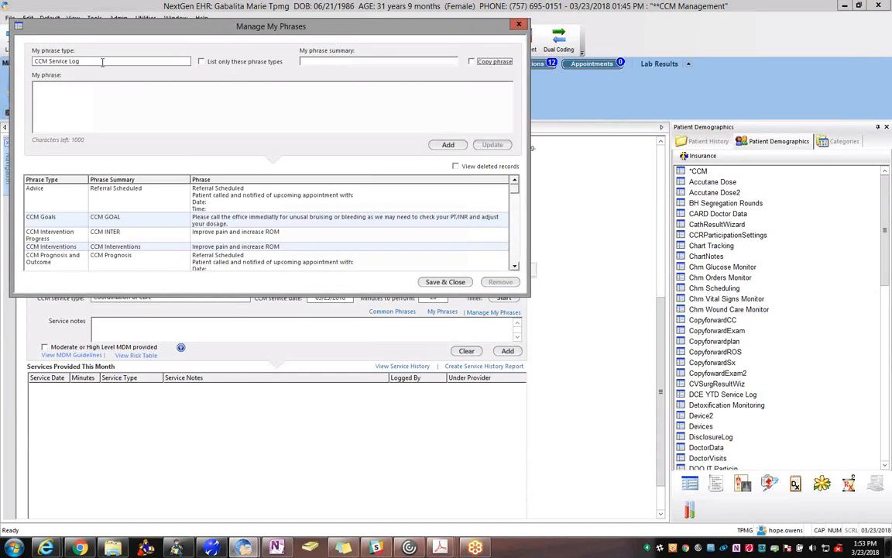
{"action": "left_click", "coordinate": [519, 25]}
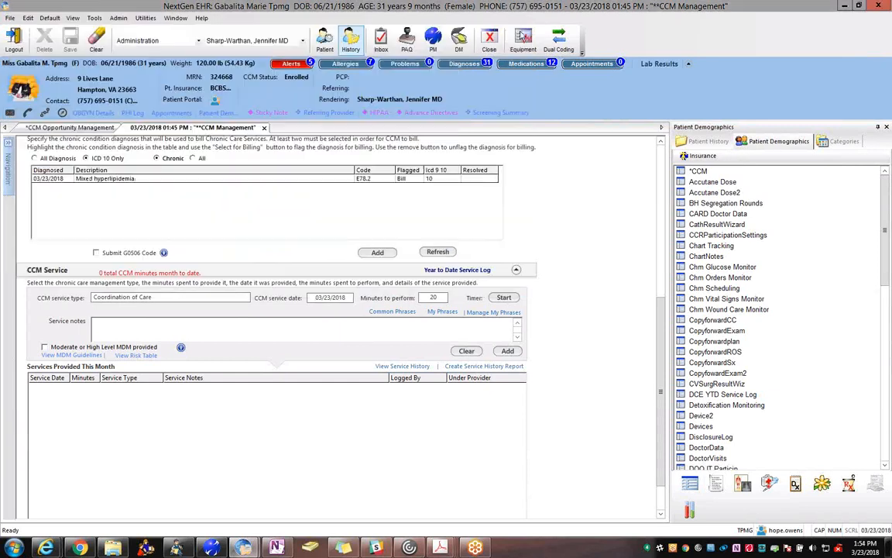
{"action": "left_click", "coordinate": [392, 311]}
{"action": "left_click", "coordinate": [350, 205]}
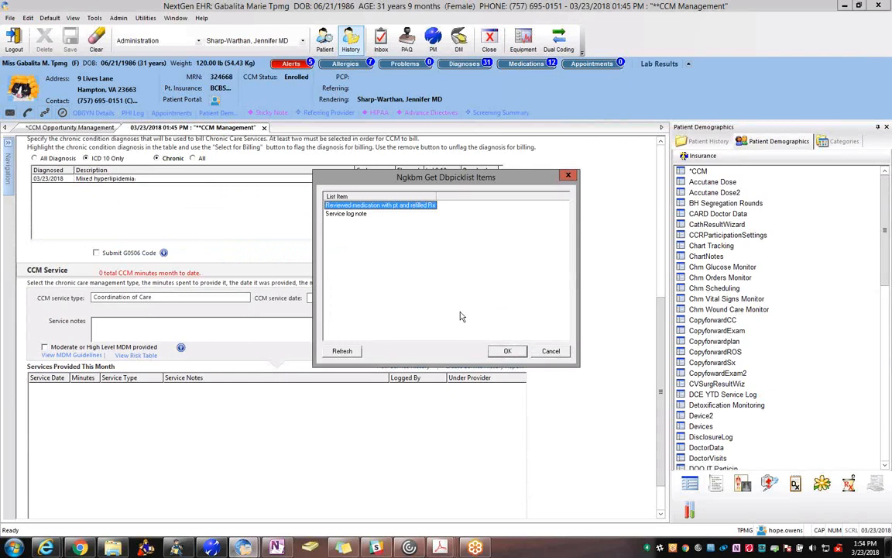
{"action": "left_click", "coordinate": [506, 351]}
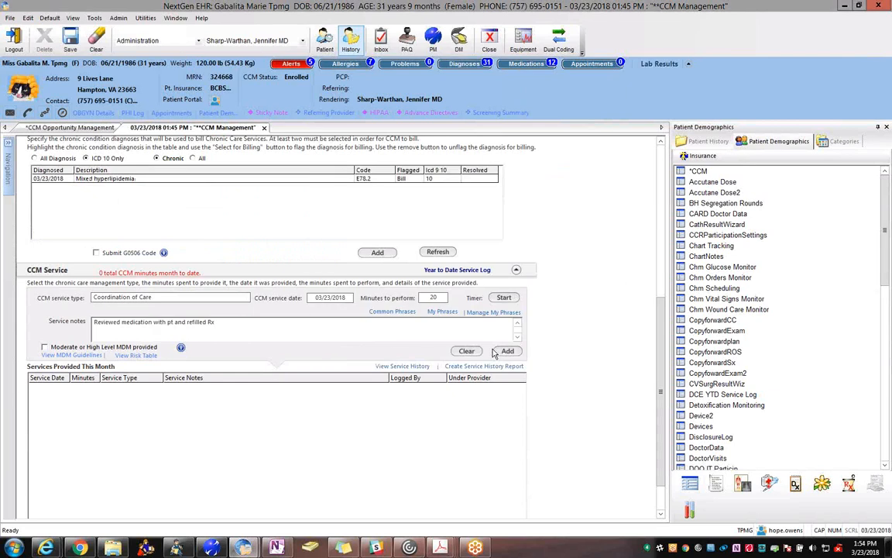
{"action": "left_click", "coordinate": [508, 351]}
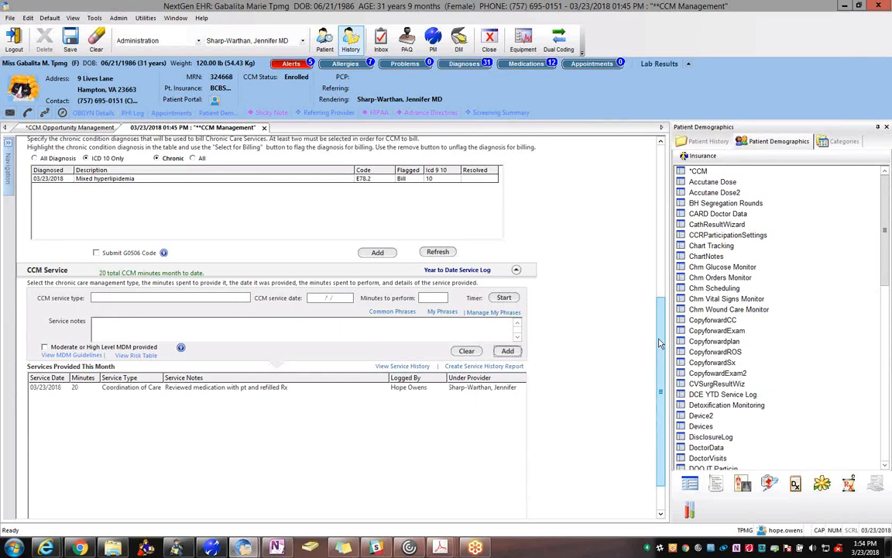
Submit the G0506 code under the CCM billing diagnoses, and briefly open the patient's problems module from there
{"action": "left_click_drag", "start_coordinate": [663, 354], "coordinate": [649, 303]}
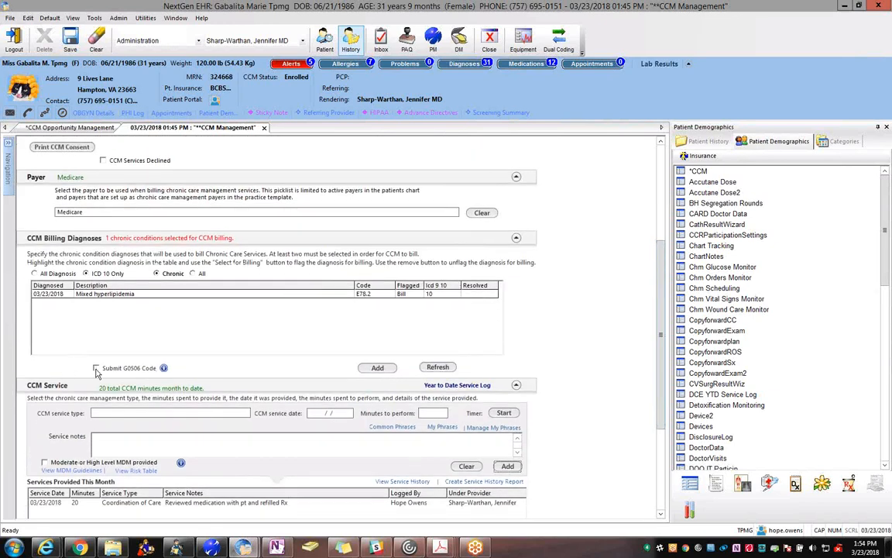
{"action": "left_click", "coordinate": [96, 369]}
{"action": "left_click", "coordinate": [491, 297]}
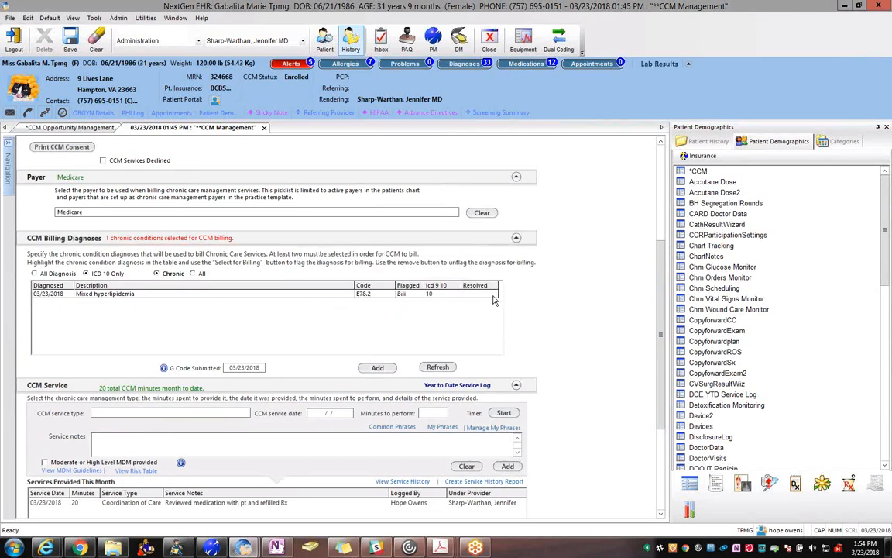
{"action": "left_click", "coordinate": [394, 370]}
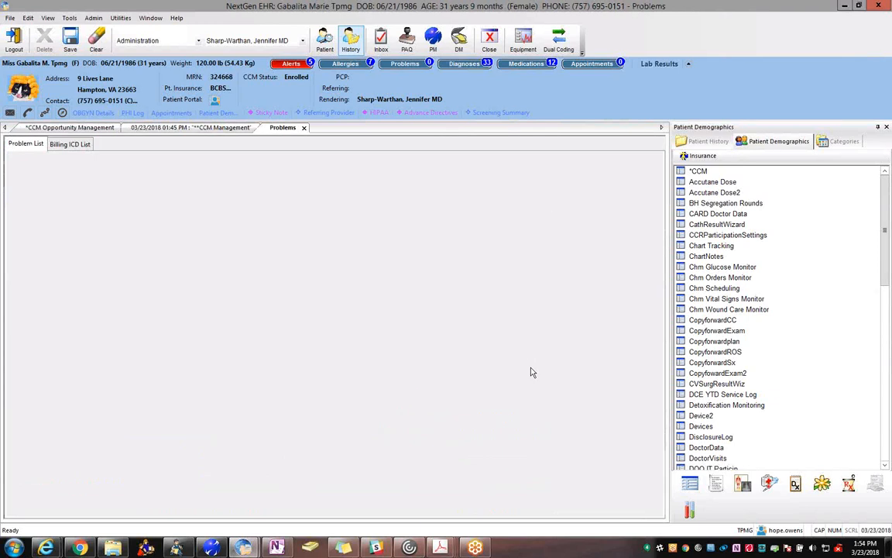
{"action": "left_click", "coordinate": [305, 129]}
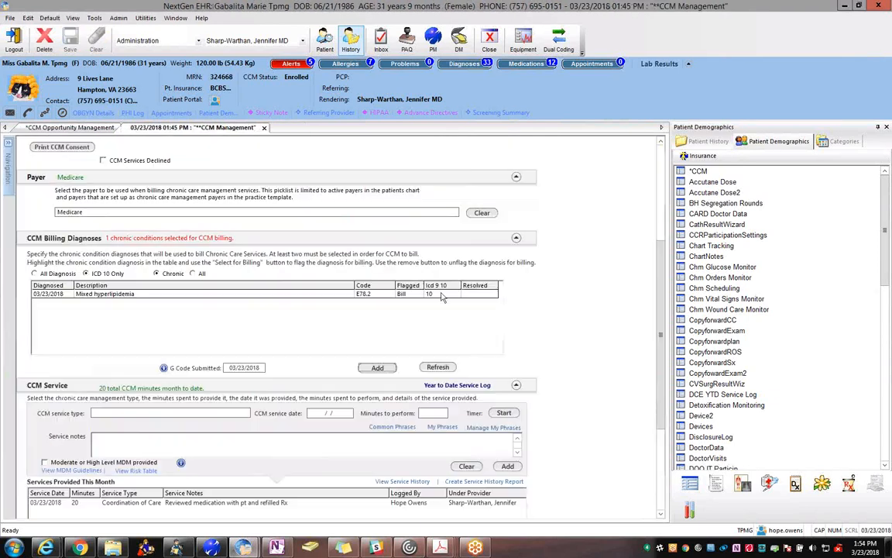
Open the care plan template from the end of the CCM Management template
{"action": "scroll", "coordinate": [660, 404], "scroll_direction": "down", "scroll_amount": 1}
{"action": "scroll", "coordinate": [660, 404], "scroll_direction": "down", "scroll_amount": 3}
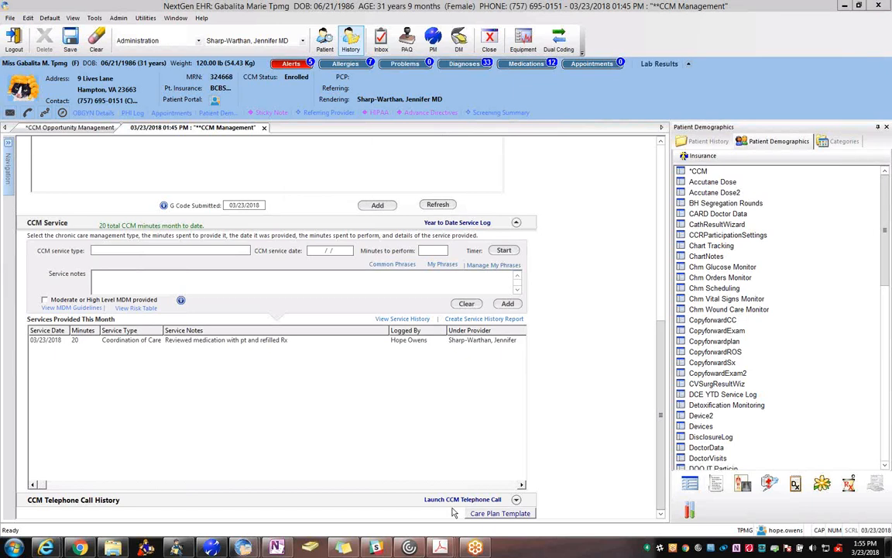
{"action": "left_click", "coordinate": [491, 515]}
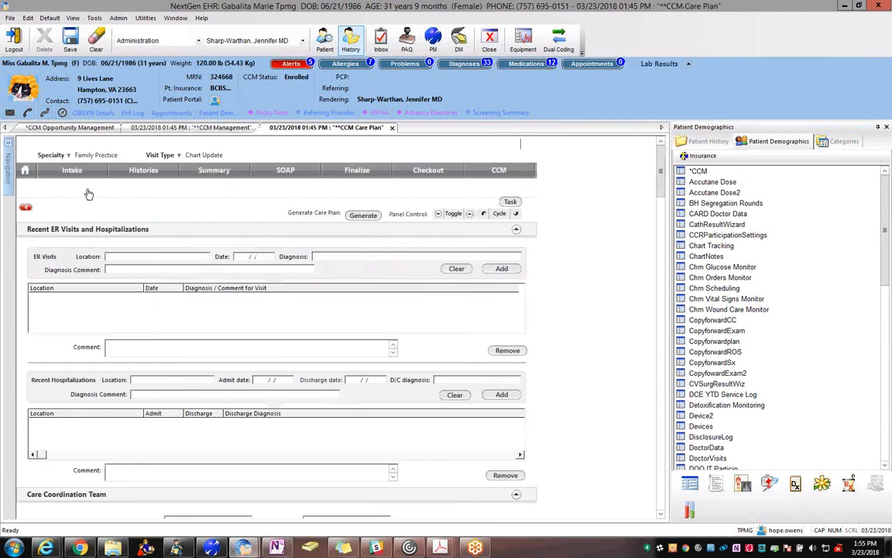
Set the ER visit's location to RRMC and its date to 03/19/2018 in the care plan
{"action": "left_click", "coordinate": [120, 257]}
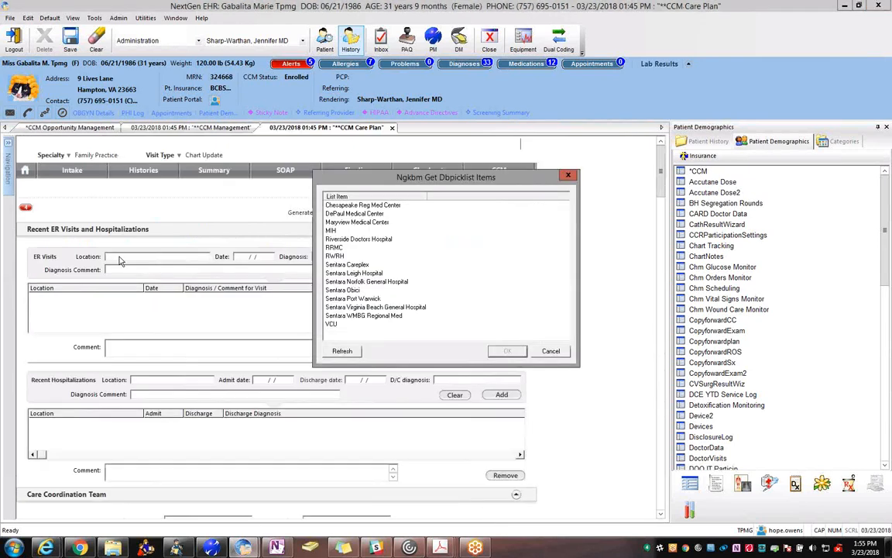
{"action": "left_click", "coordinate": [334, 248]}
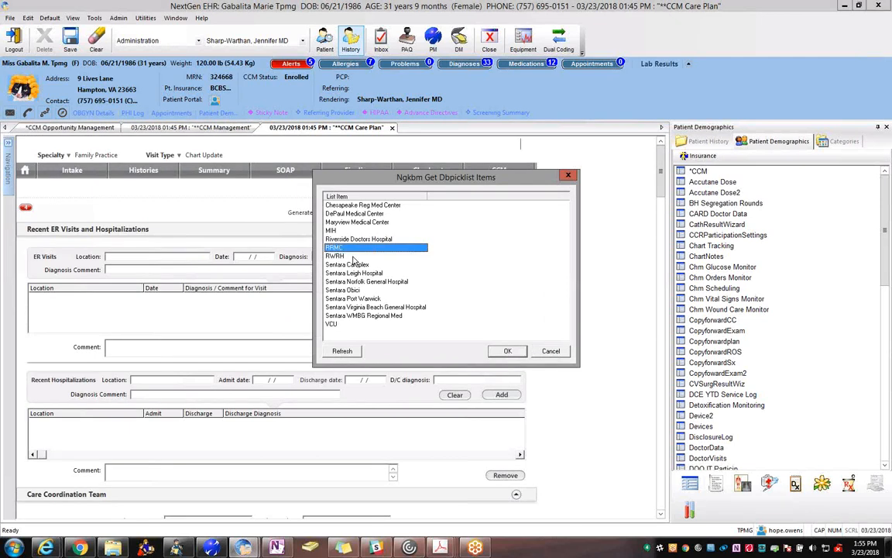
{"action": "left_click", "coordinate": [508, 351]}
{"action": "left_click", "coordinate": [252, 256]}
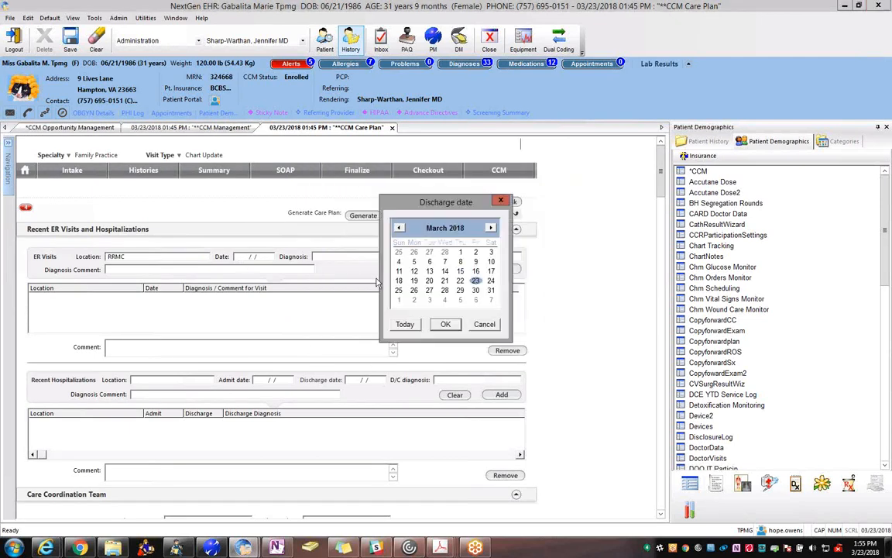
{"action": "left_click", "coordinate": [446, 324]}
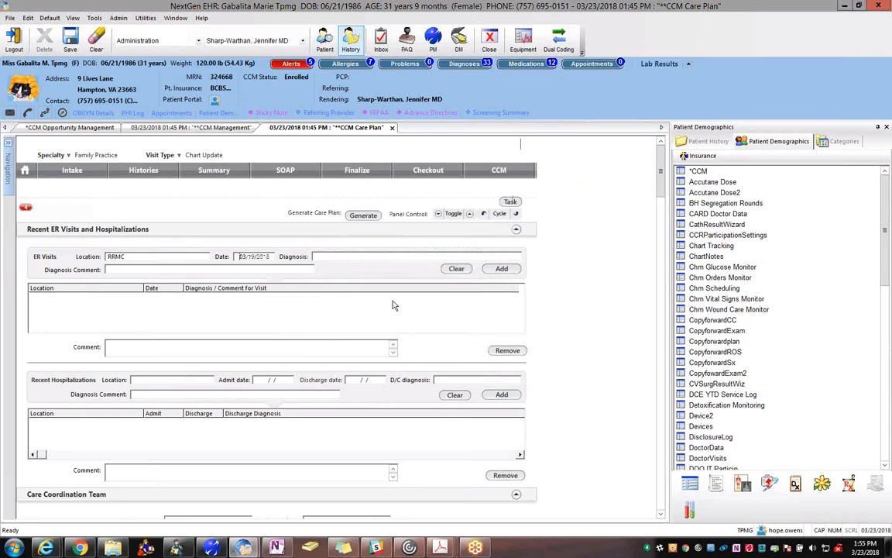
Give the ER visit the diagnosis "COPD w/ acute exacerbation" with the comment "notes", and add the visit
{"action": "left_click", "coordinate": [355, 257]}
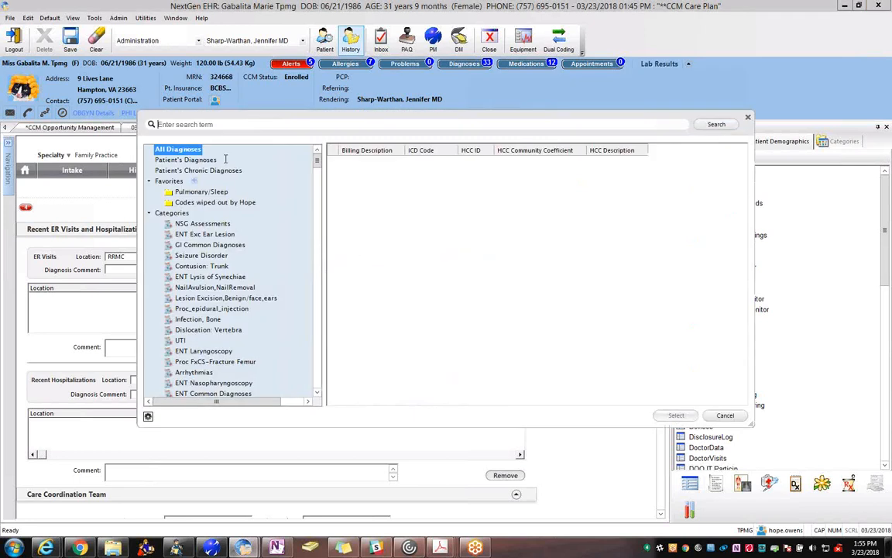
{"action": "type", "text": "copd"}
{"action": "key", "text": "Return"}
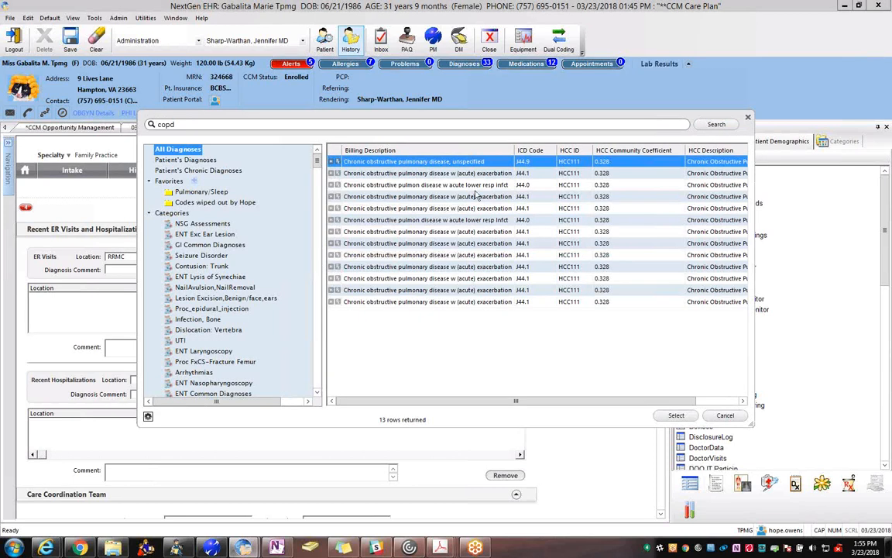
{"action": "left_click", "coordinate": [427, 173]}
{"action": "left_click", "coordinate": [676, 415]}
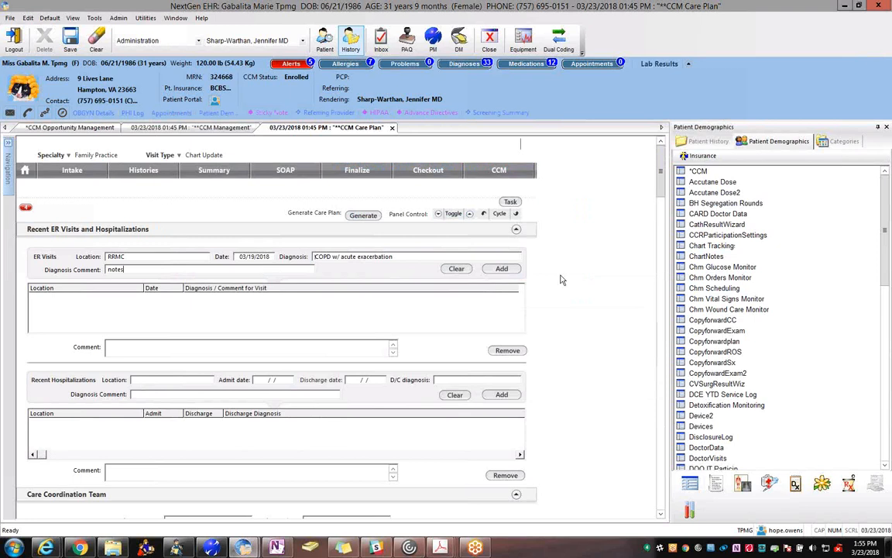
{"action": "left_click", "coordinate": [502, 269]}
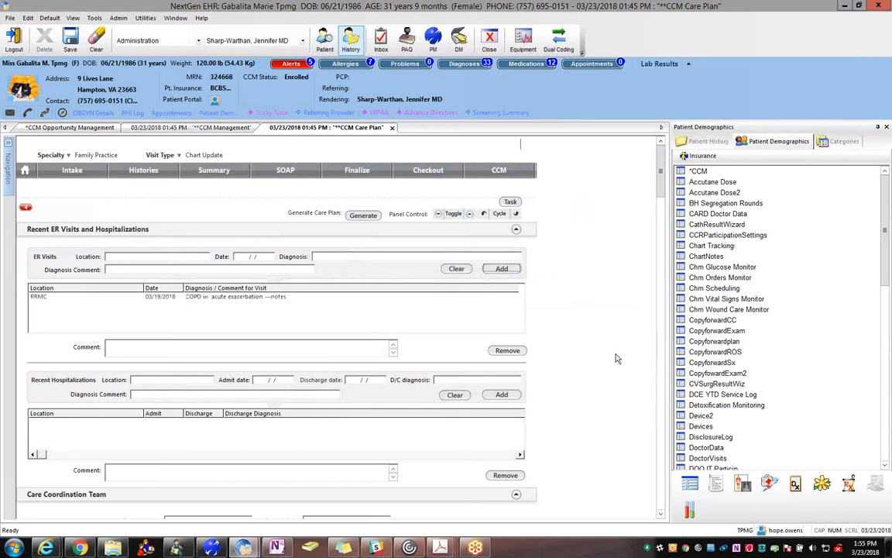
{"action": "left_click", "coordinate": [232, 353]}
Choose Agency1 of type Type1 from the agency list and add it to the Care Coordination Team
{"action": "scroll", "coordinate": [598, 197], "scroll_direction": "down", "scroll_amount": 3}
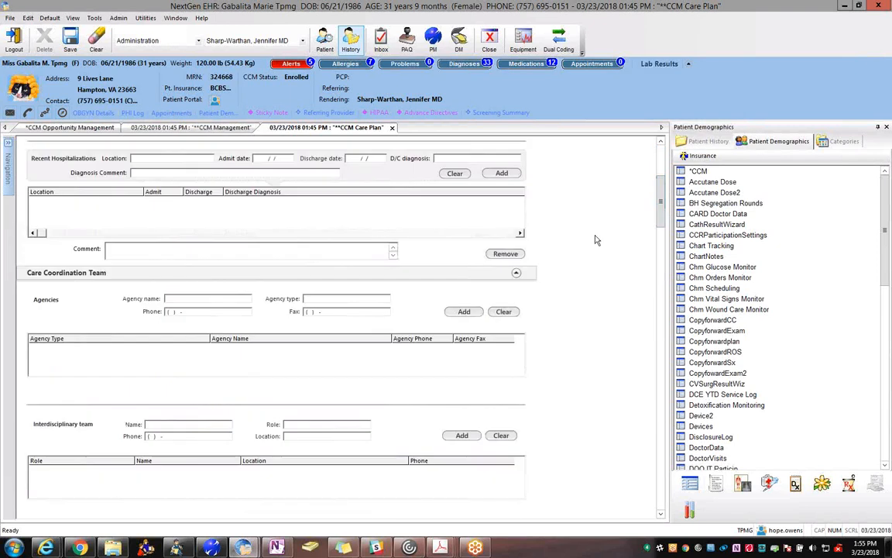
{"action": "left_click", "coordinate": [179, 299]}
{"action": "left_click", "coordinate": [336, 205]}
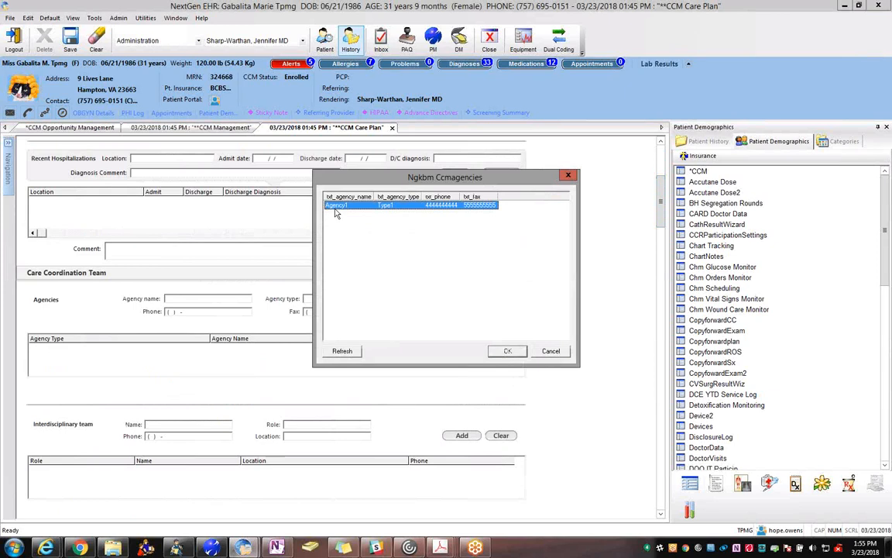
{"action": "left_click", "coordinate": [508, 351]}
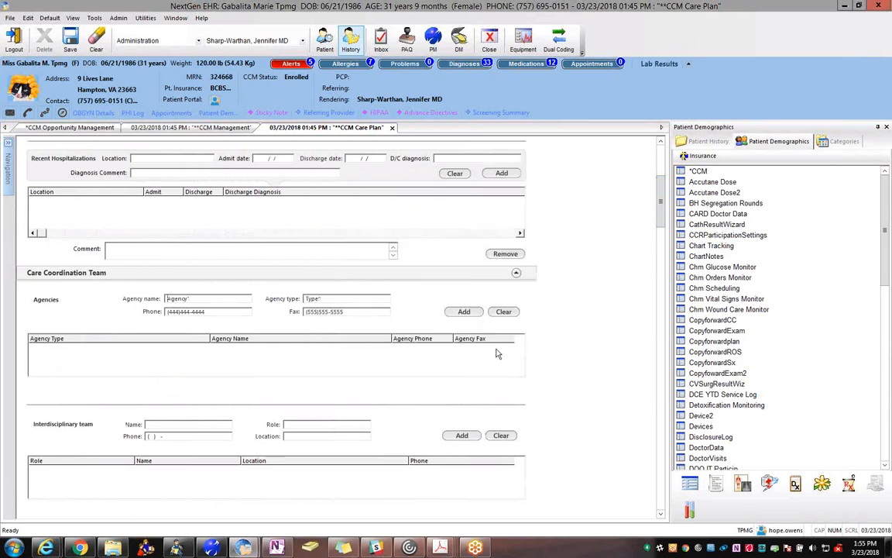
{"action": "left_click", "coordinate": [464, 312]}
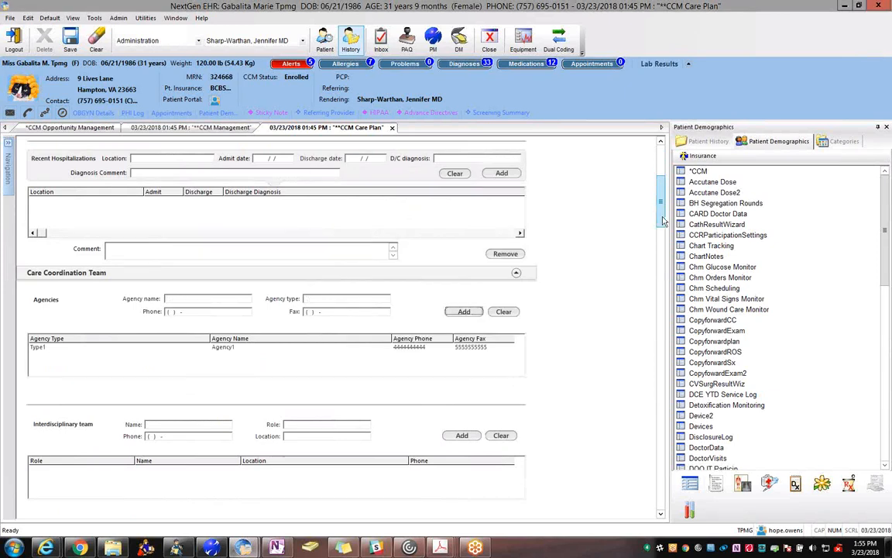
Fill in the interdisciplinary team fields with the listed CCM team member from Administration
{"action": "scroll", "coordinate": [663, 221], "scroll_direction": "down", "scroll_amount": 3}
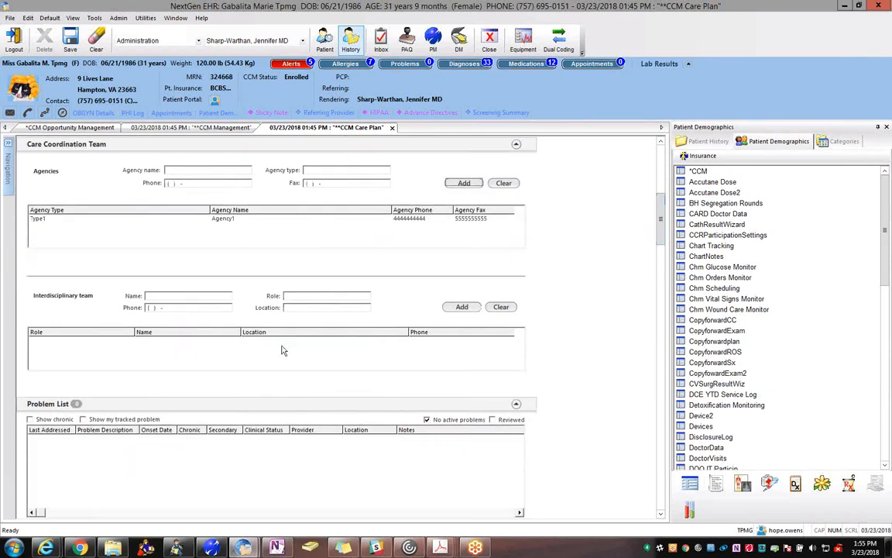
{"action": "double_click", "coordinate": [171, 297]}
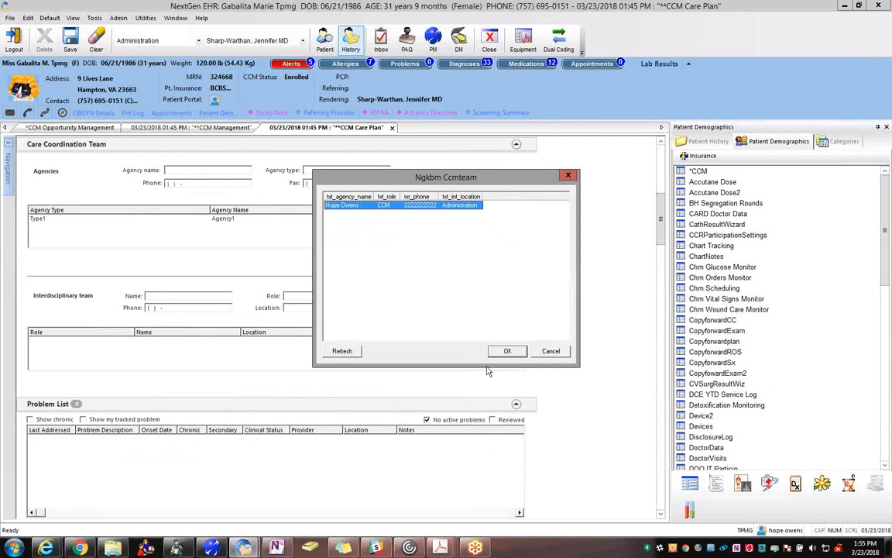
{"action": "left_click", "coordinate": [504, 351]}
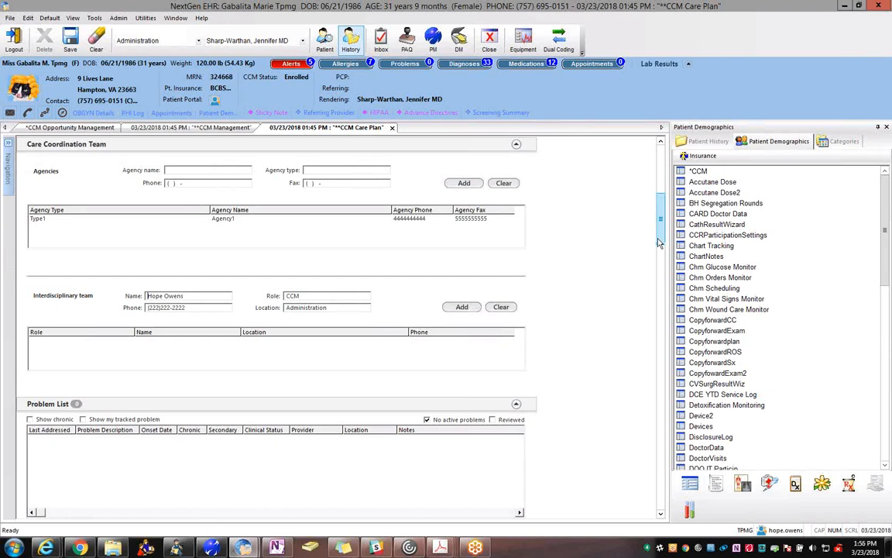
{"action": "left_click_drag", "start_coordinate": [659, 242], "coordinate": [653, 273]}
{"action": "left_click", "coordinate": [461, 338]}
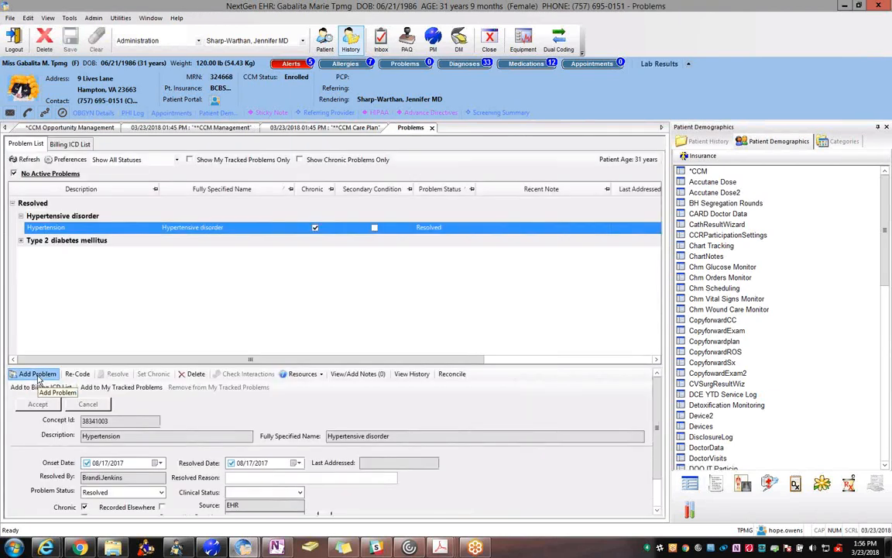
{"action": "left_click", "coordinate": [37, 374]}
{"action": "left_click", "coordinate": [626, 370]}
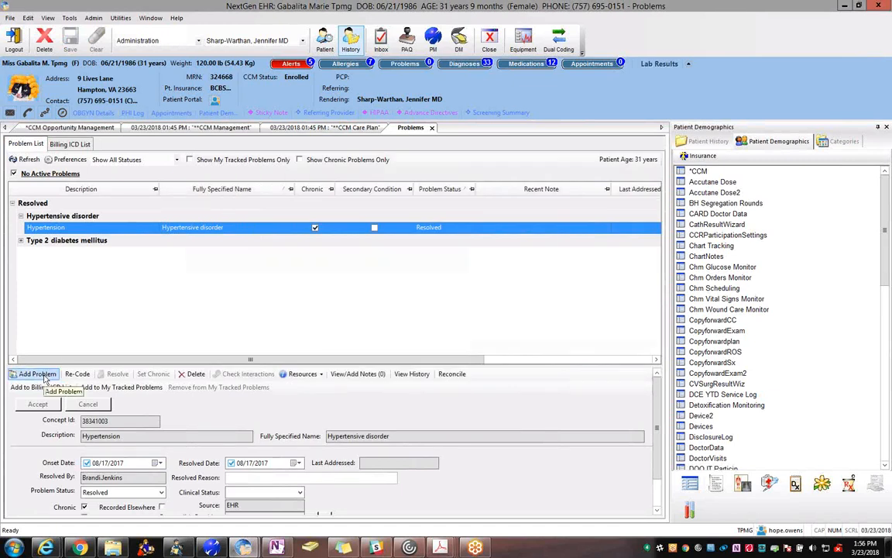
{"action": "left_click", "coordinate": [431, 127]}
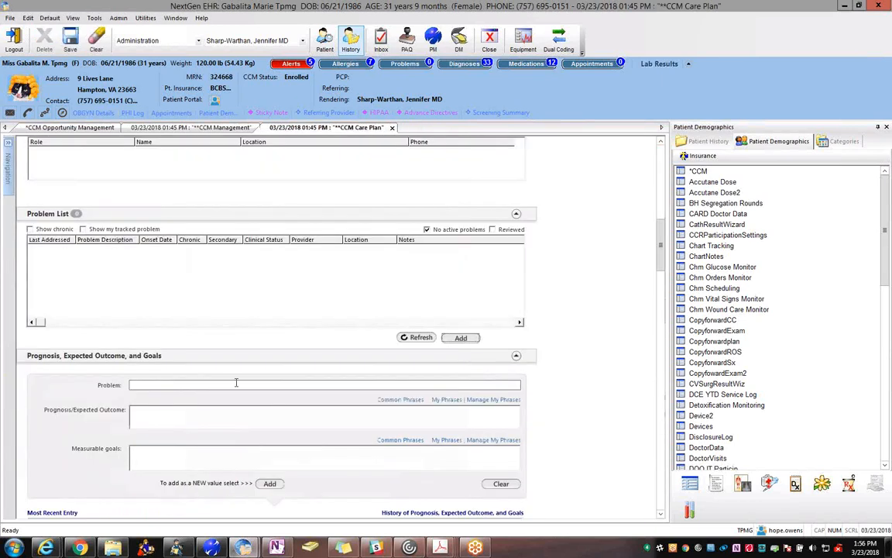
{"action": "left_click", "coordinate": [551, 352]}
Add COPD to the patient's problems from the care plan's problem list, and acknowledge both Coreg drug interaction alerts
{"action": "left_click", "coordinate": [457, 338]}
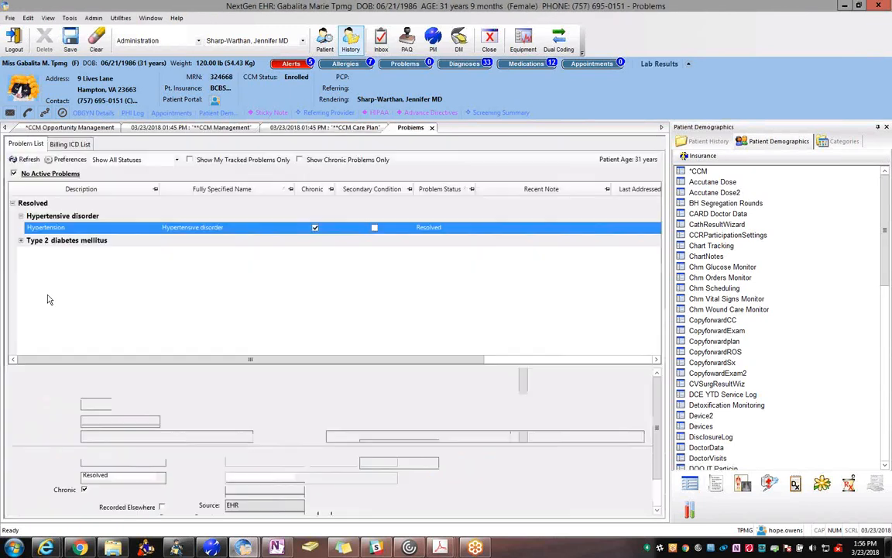
{"action": "left_click", "coordinate": [31, 375]}
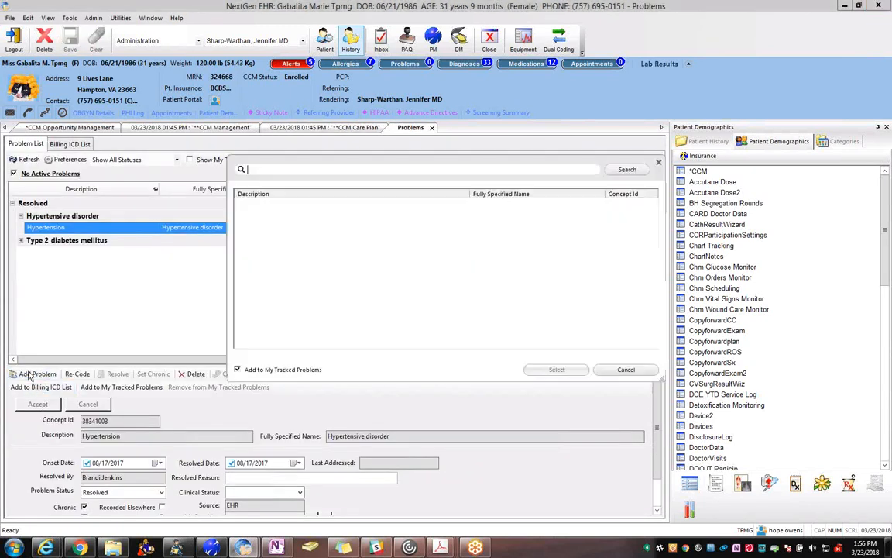
{"action": "type", "text": "copd"}
{"action": "key", "text": "Return"}
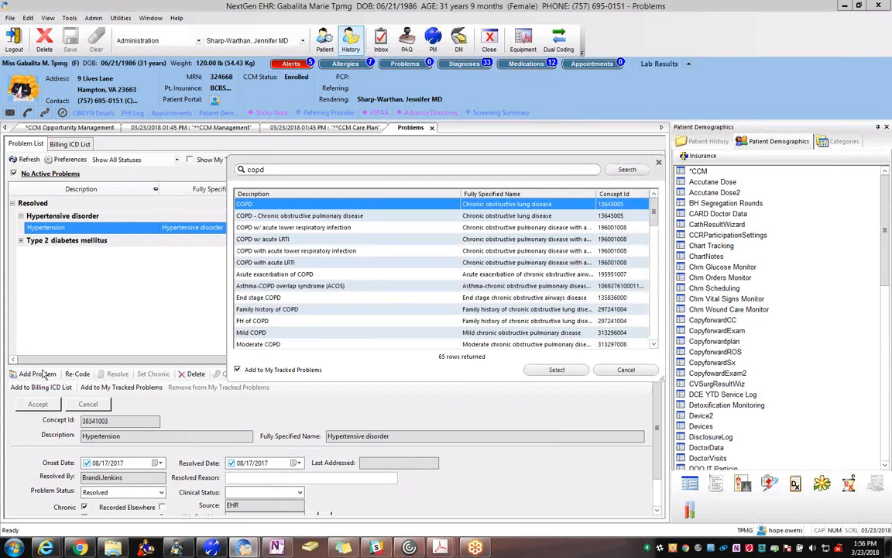
{"action": "left_click", "coordinate": [557, 375]}
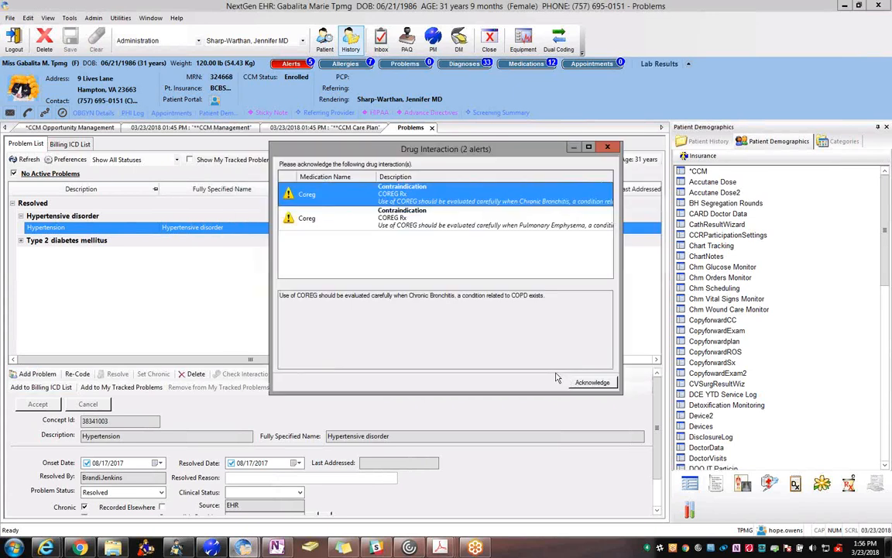
{"action": "left_click_drag", "start_coordinate": [496, 200], "coordinate": [494, 282]}
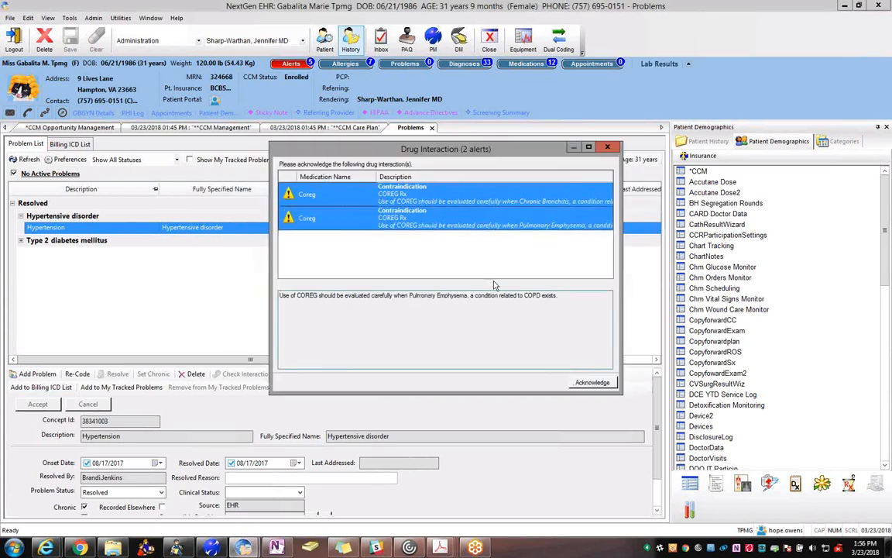
{"action": "left_click", "coordinate": [590, 382]}
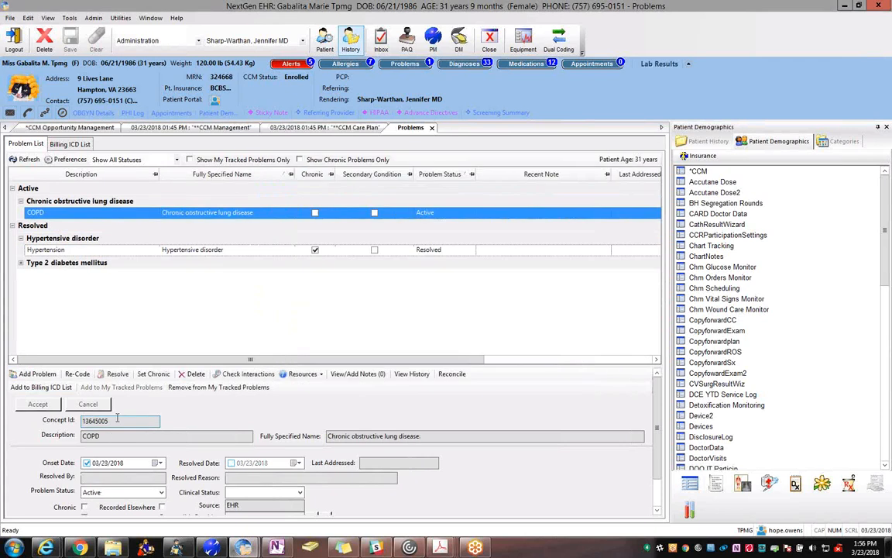
Mark the COPD problem as chronic, and refresh the problem list in the CCM Care Plan
{"action": "left_click", "coordinate": [84, 507]}
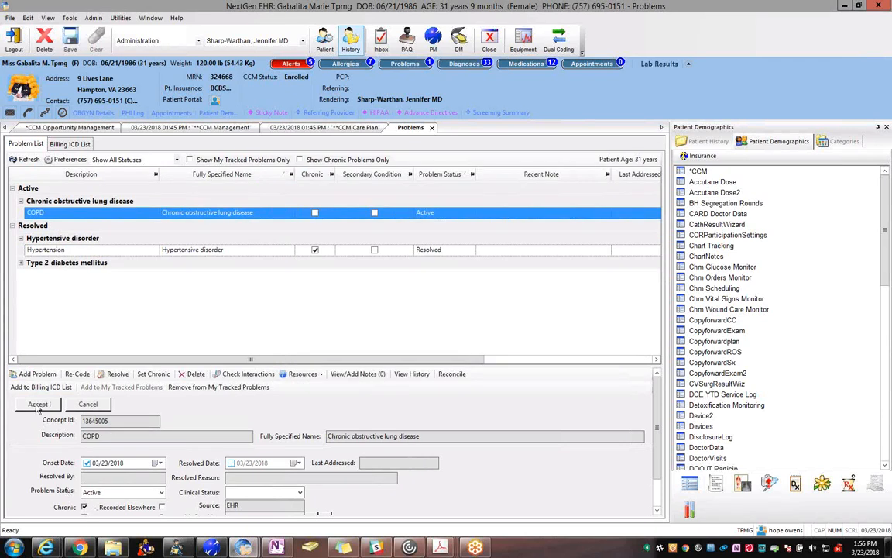
{"action": "left_click", "coordinate": [37, 404]}
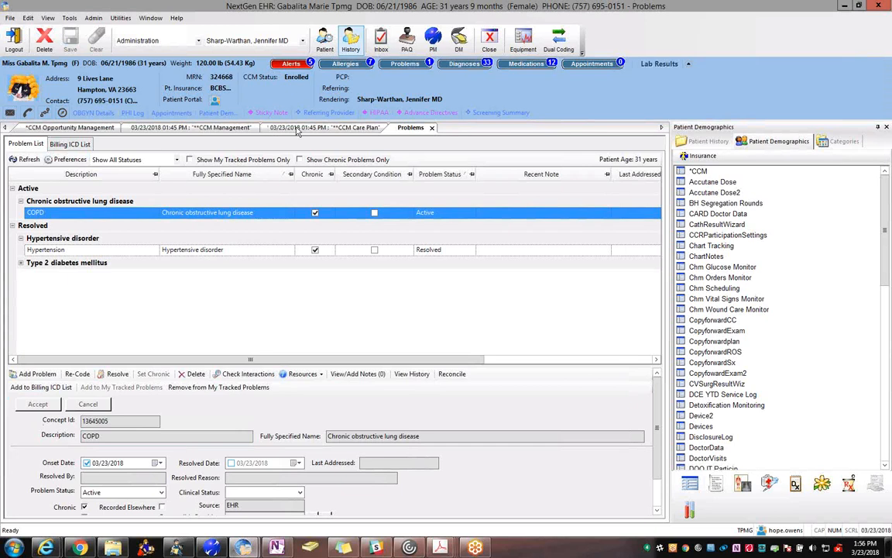
{"action": "left_click", "coordinate": [326, 127]}
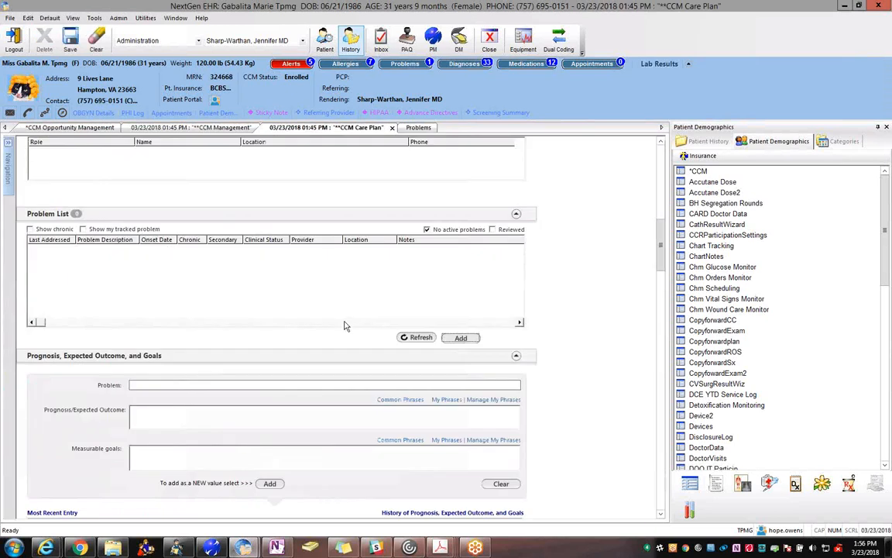
{"action": "left_click", "coordinate": [416, 337]}
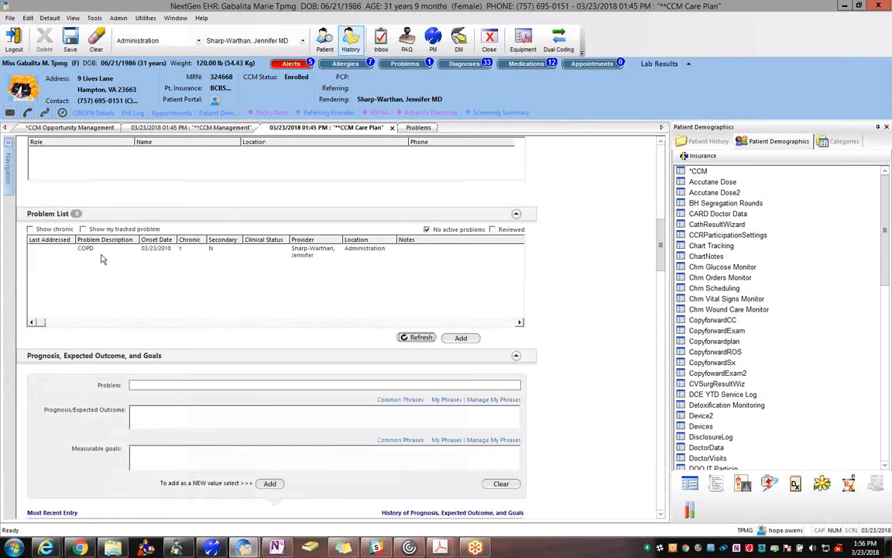
Enter COPD as the goal problem, with common phrases "Medication Management" as the prognosis and "Goals Note" as the measurable goal
{"action": "left_click", "coordinate": [141, 385]}
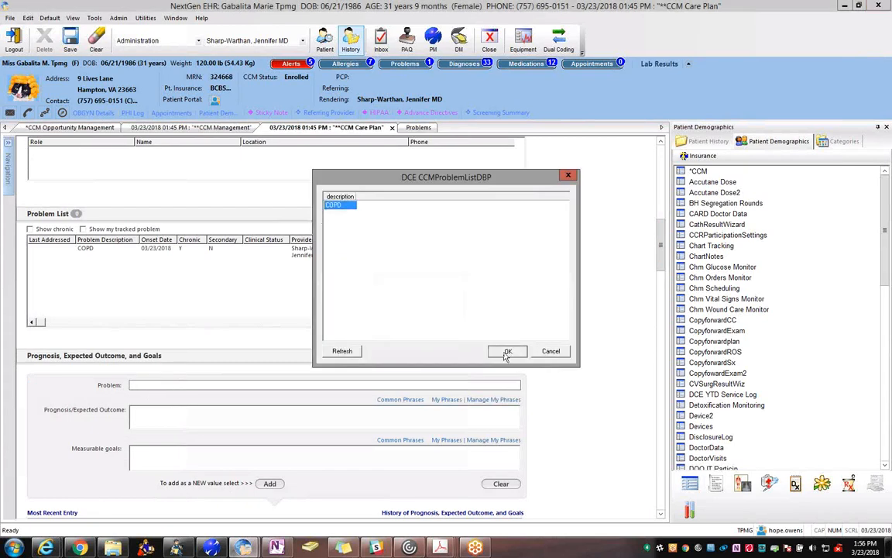
{"action": "left_click", "coordinate": [507, 351]}
{"action": "left_click", "coordinate": [413, 401]}
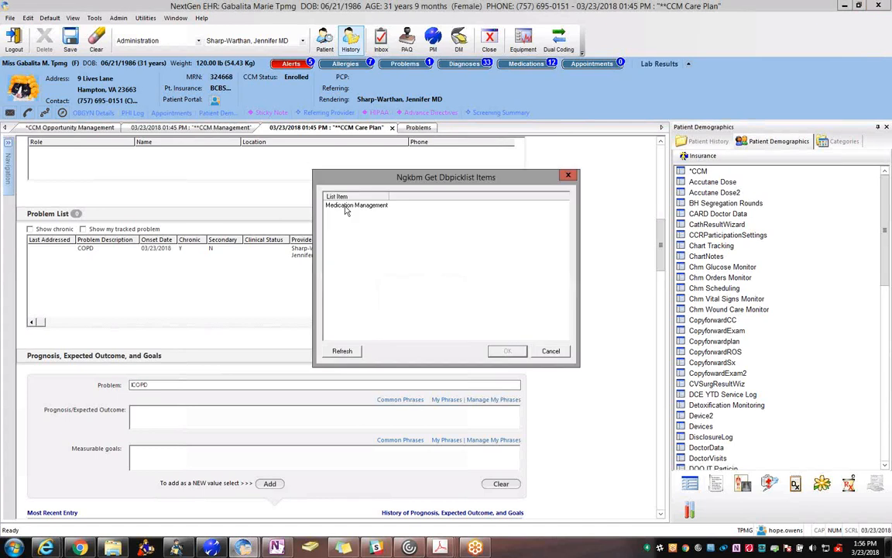
{"action": "left_click", "coordinate": [351, 205]}
{"action": "left_click", "coordinate": [508, 351]}
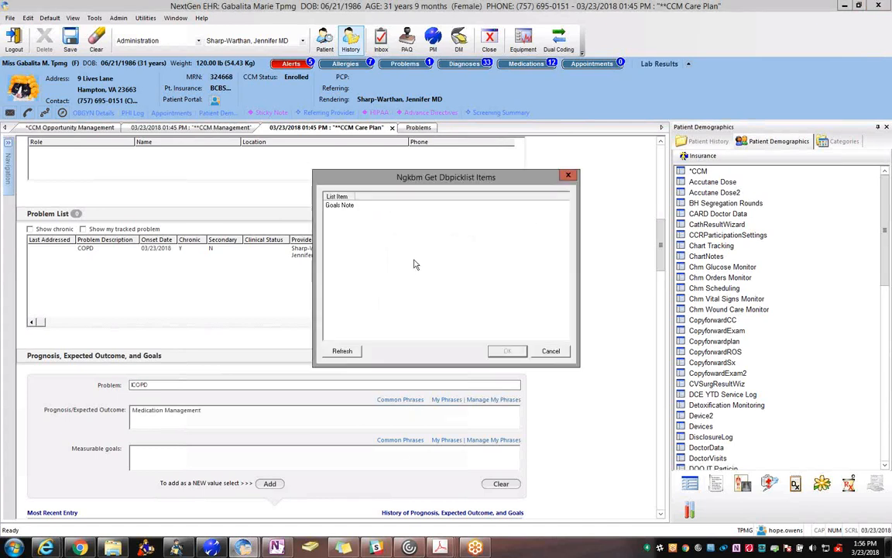
{"action": "left_click", "coordinate": [340, 204]}
{"action": "left_click", "coordinate": [508, 350]}
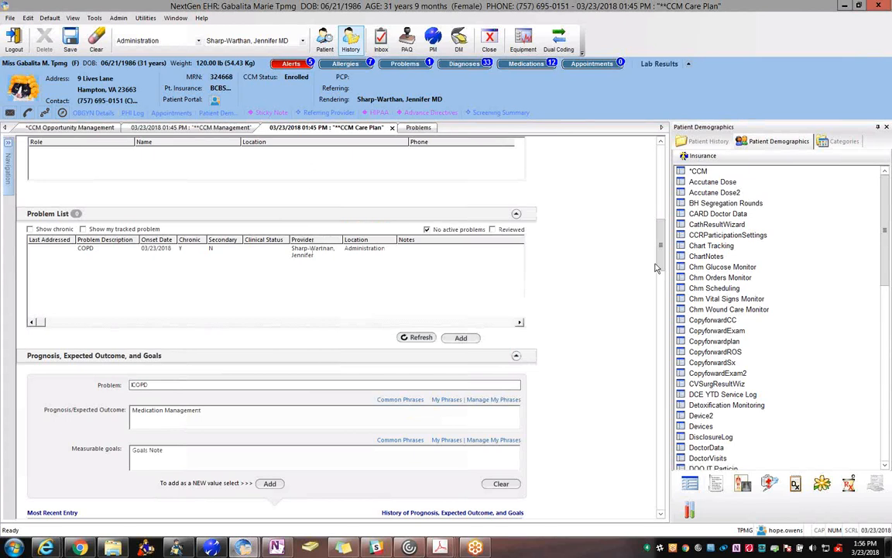
Look at the phrase manager for CCM Prognosis and Outcome phrases, and close it
{"action": "left_click_drag", "start_coordinate": [663, 261], "coordinate": [662, 273]}
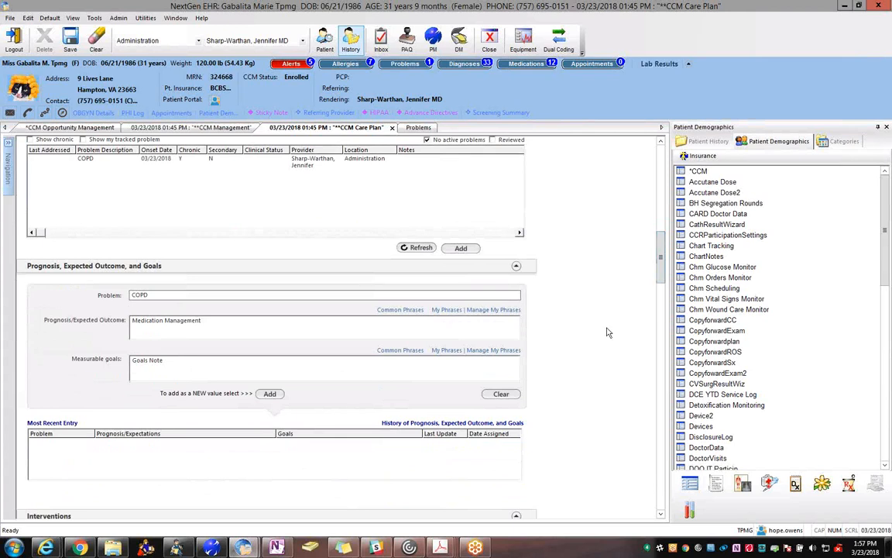
{"action": "left_click", "coordinate": [446, 310]}
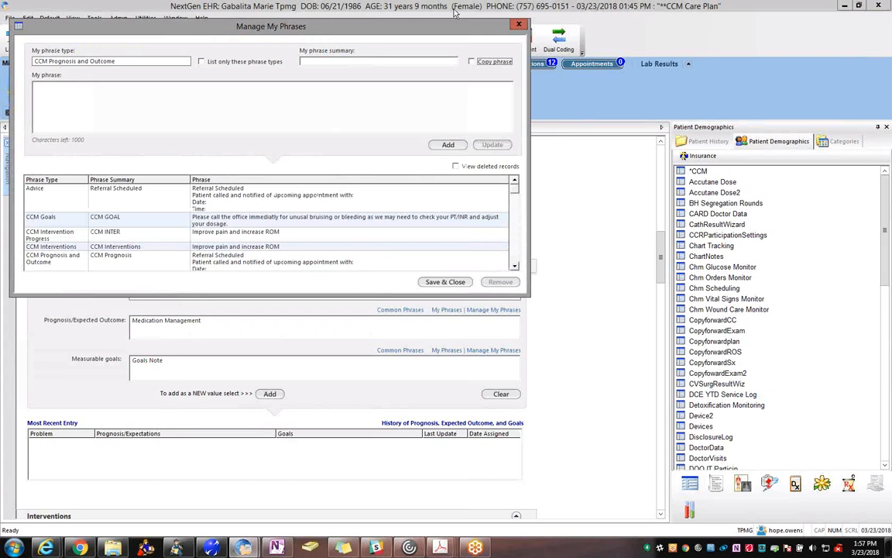
{"action": "left_click", "coordinate": [520, 25]}
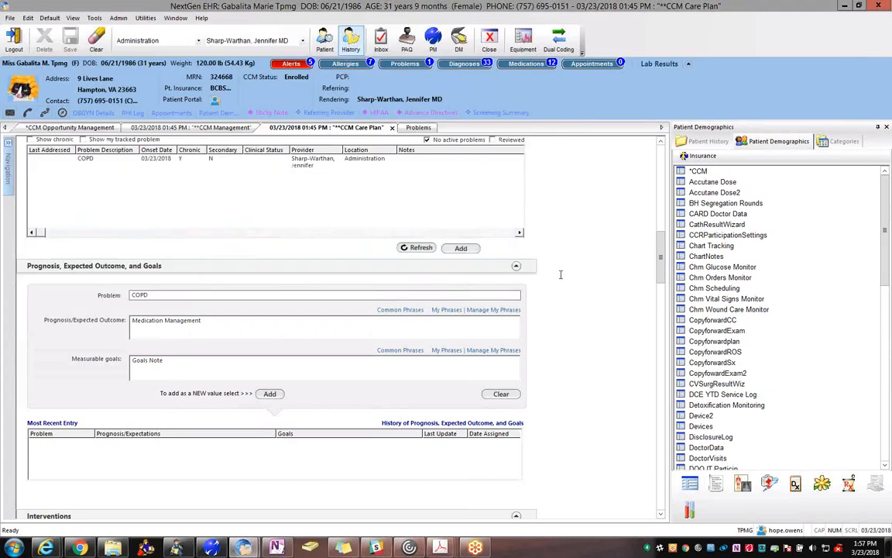
Add the COPD prognosis and goals entry, and start a COPD intervention with the common phrase "Intervention Notes"
{"action": "left_click", "coordinate": [269, 394]}
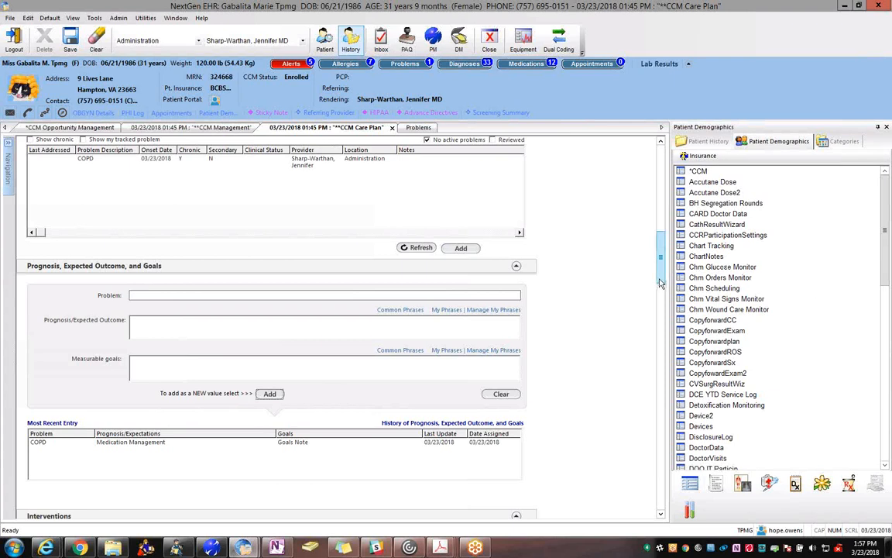
{"action": "scroll", "coordinate": [661, 284], "scroll_direction": "down", "scroll_amount": 10}
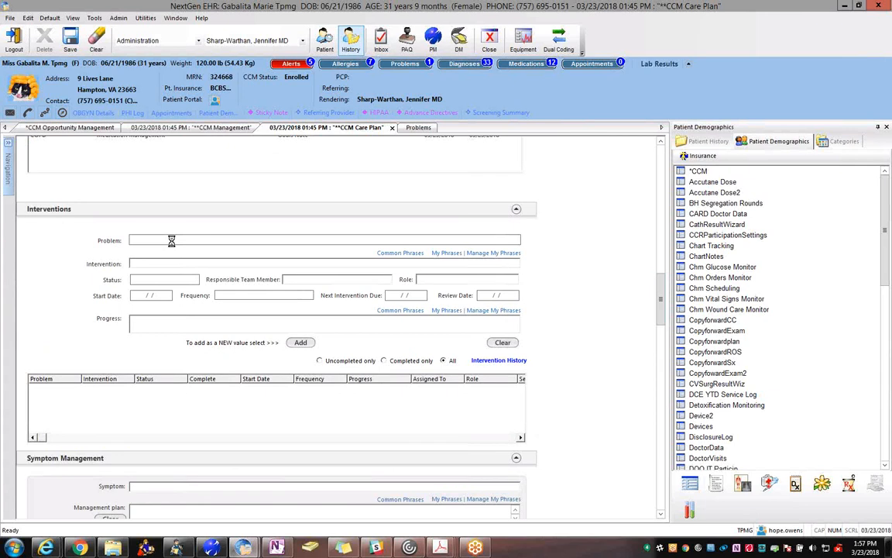
{"action": "left_click", "coordinate": [173, 241]}
{"action": "left_click", "coordinate": [329, 206]}
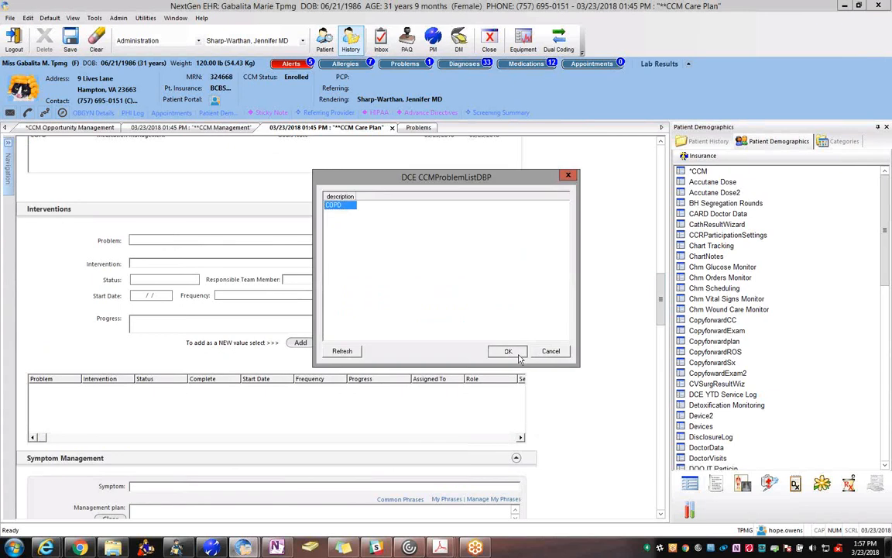
{"action": "left_click", "coordinate": [517, 351]}
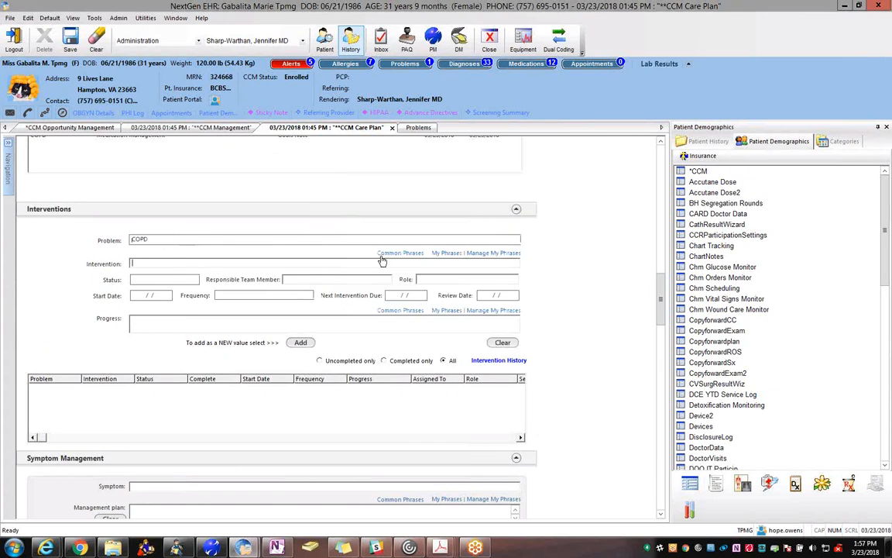
{"action": "left_click", "coordinate": [349, 213]}
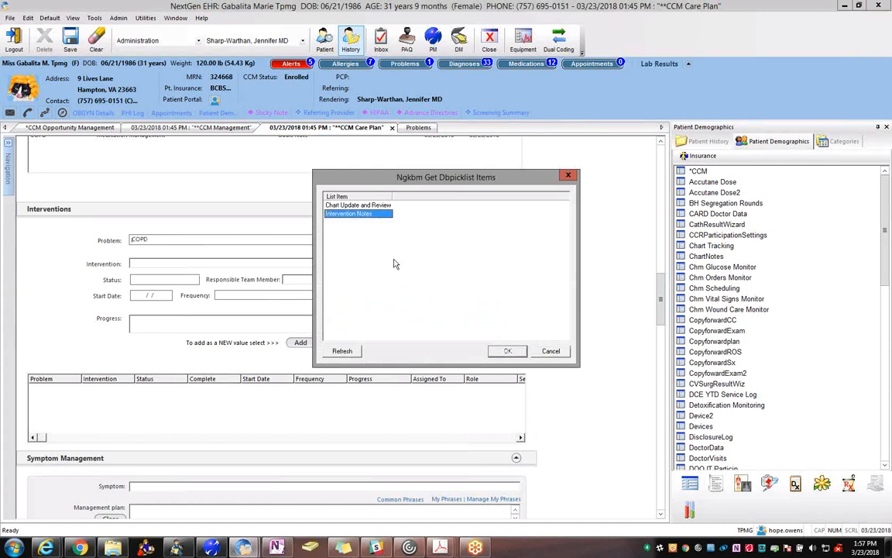
{"action": "left_click", "coordinate": [507, 351]}
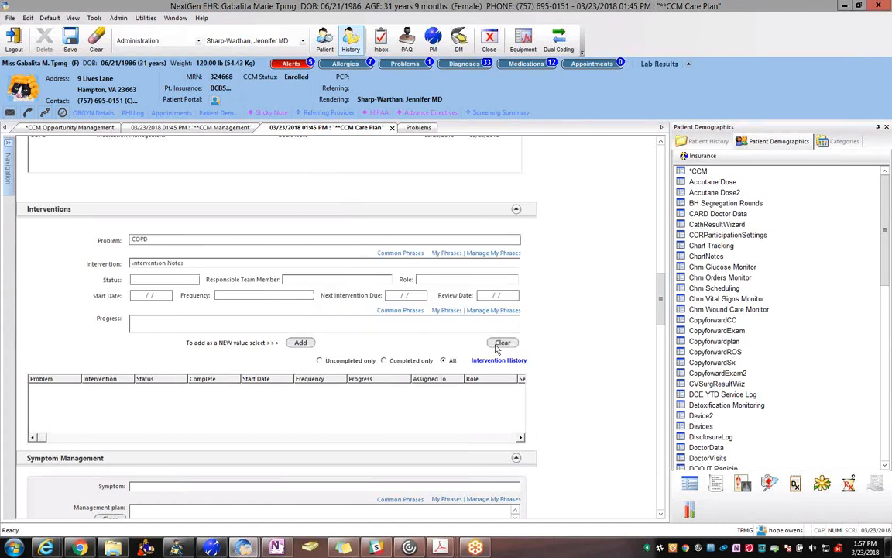
Set the intervention's status to Continued, enter the responsible team member's name, and choose the Nursing role
{"action": "left_click", "coordinate": [167, 279]}
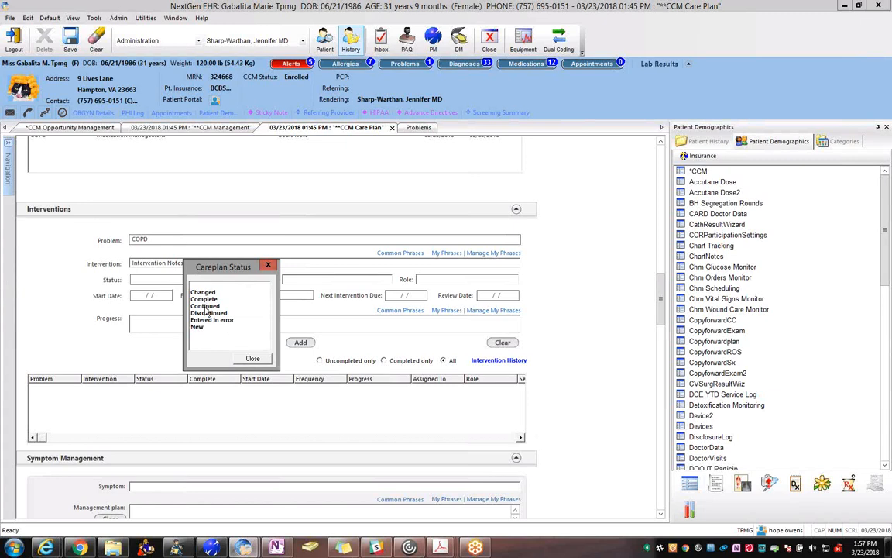
{"action": "left_click", "coordinate": [206, 307]}
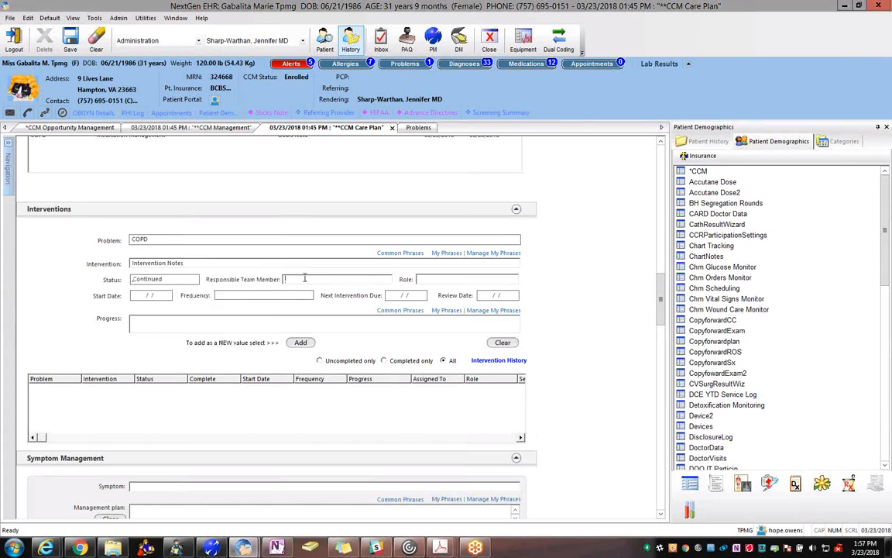
{"action": "type", "text": "HOpe"}
{"action": "left_click", "coordinate": [437, 281]}
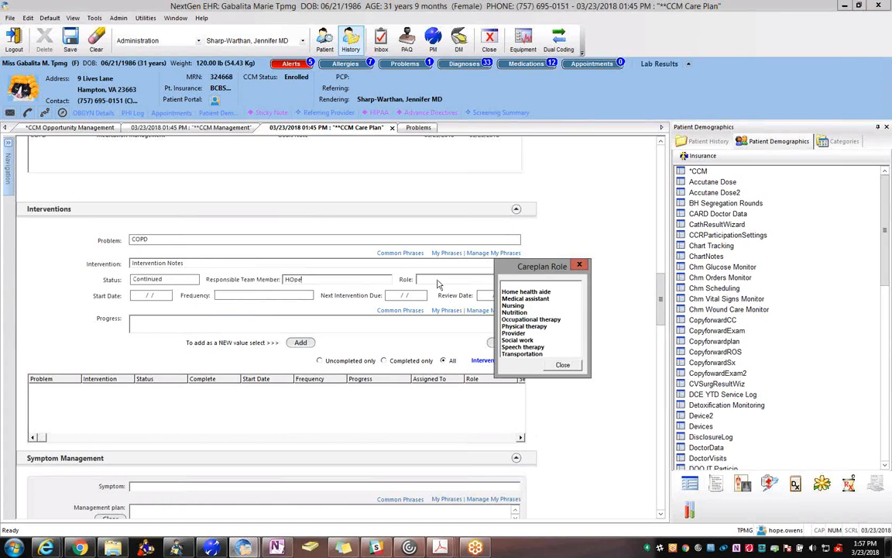
{"action": "left_click", "coordinate": [508, 306]}
Set the intervention's start date to 03/12/2018, its frequency to Daily and its next due date to 03/30/2018
{"action": "left_click", "coordinate": [165, 299]}
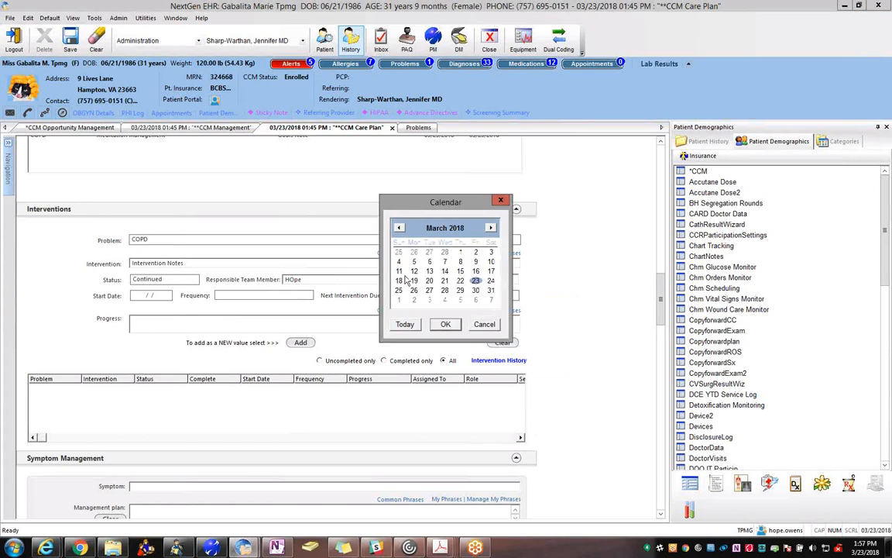
{"action": "left_click", "coordinate": [415, 271]}
{"action": "left_click", "coordinate": [445, 324]}
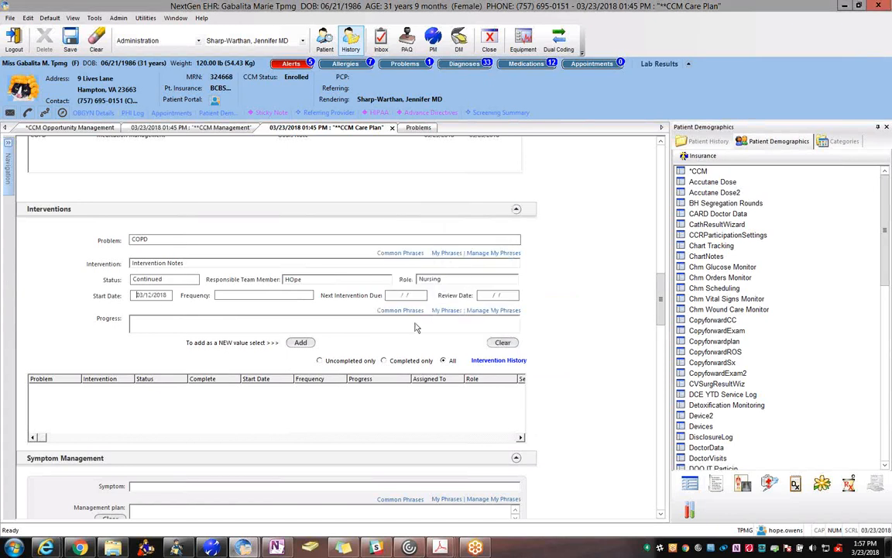
{"action": "left_click", "coordinate": [284, 299]}
{"action": "left_click", "coordinate": [304, 308]}
{"action": "left_click", "coordinate": [406, 296]}
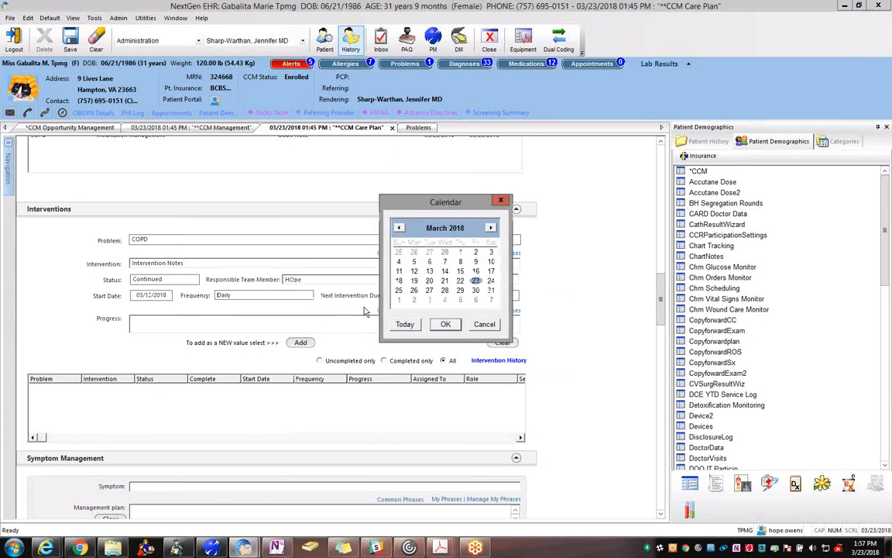
{"action": "left_click", "coordinate": [476, 290]}
{"action": "left_click", "coordinate": [446, 324]}
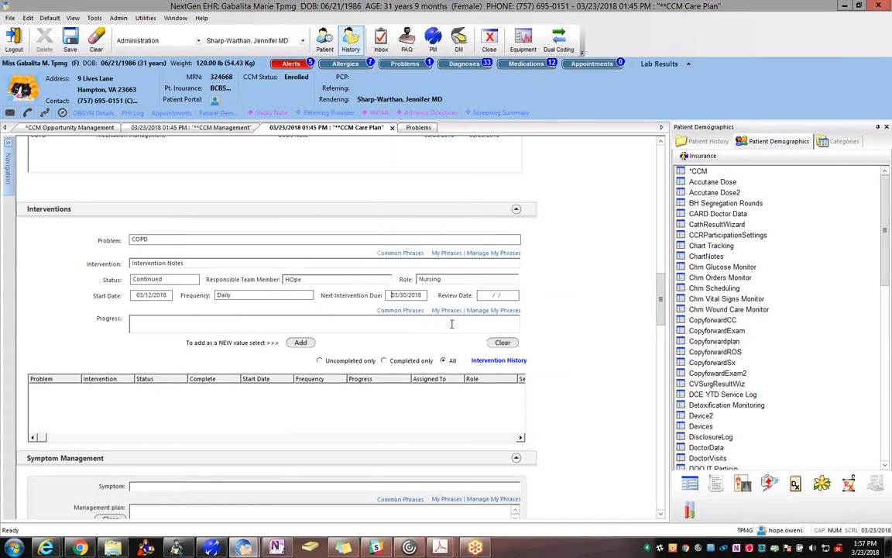
Enter the common phrase "Intervention Progress Notes" as the progress, and add the intervention to the care plan
{"action": "left_click", "coordinate": [402, 321]}
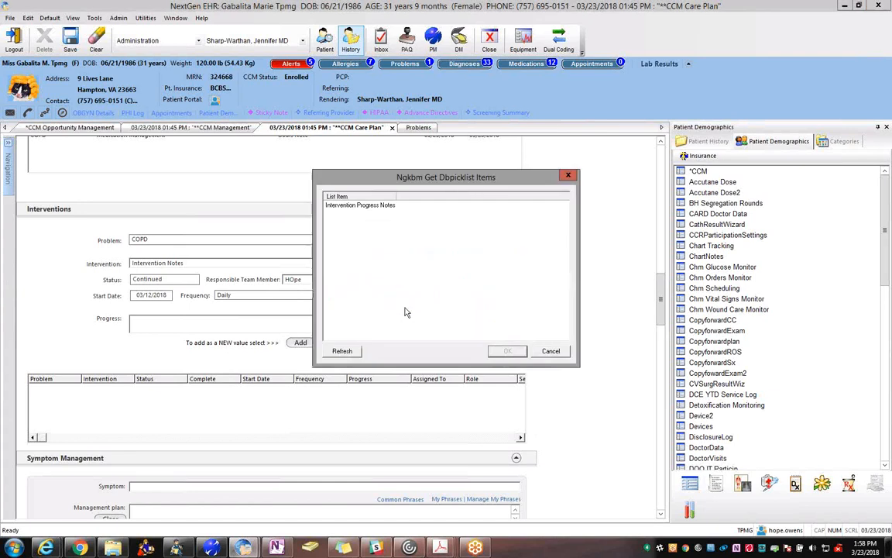
{"action": "left_click", "coordinate": [350, 204]}
{"action": "left_click", "coordinate": [503, 351]}
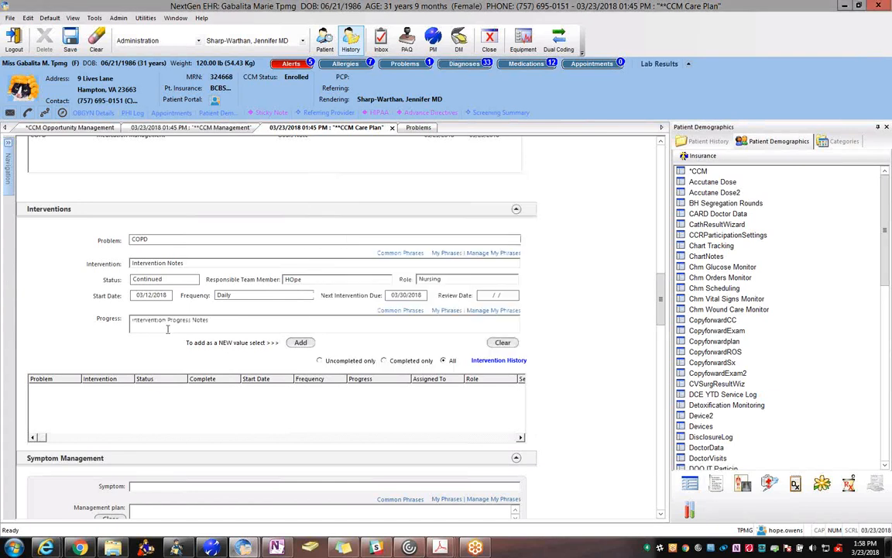
{"action": "left_click", "coordinate": [300, 342]}
Look at the symptom choices in Symptom Management, and close the list without choosing one
{"action": "scroll", "coordinate": [660, 318], "scroll_direction": "down", "scroll_amount": 5}
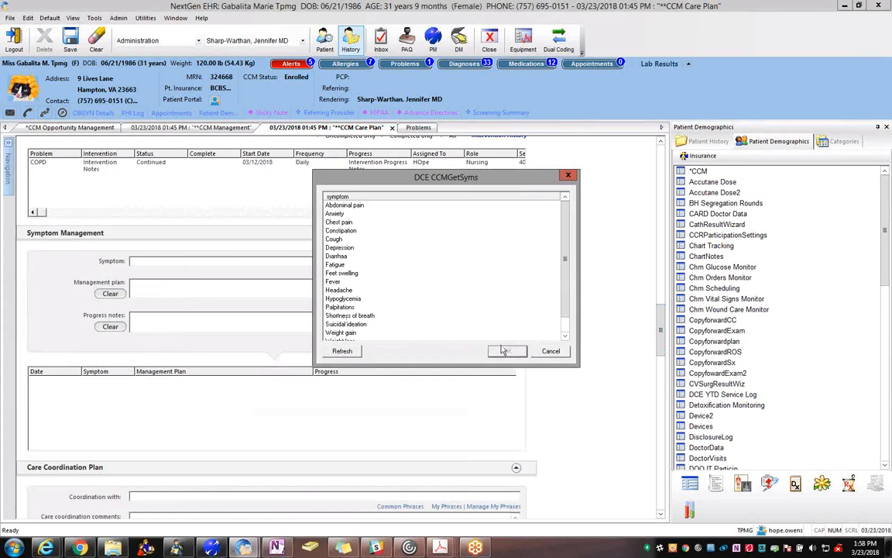
{"action": "left_click", "coordinate": [550, 351]}
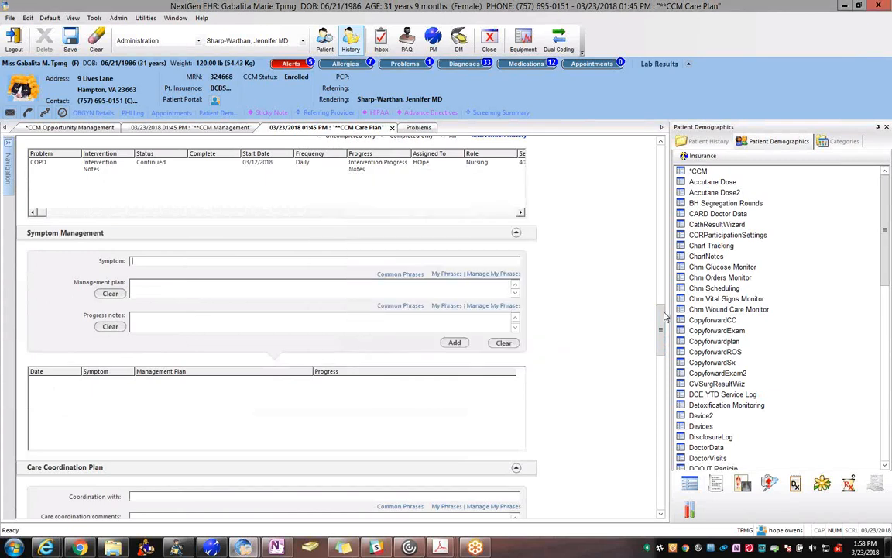
Add a care coordination entry with SNF/ECF/assisted living and the common phrase "Coordinate Nursing and Respite Care"
{"action": "scroll", "coordinate": [600, 283], "scroll_direction": "down", "scroll_amount": 5}
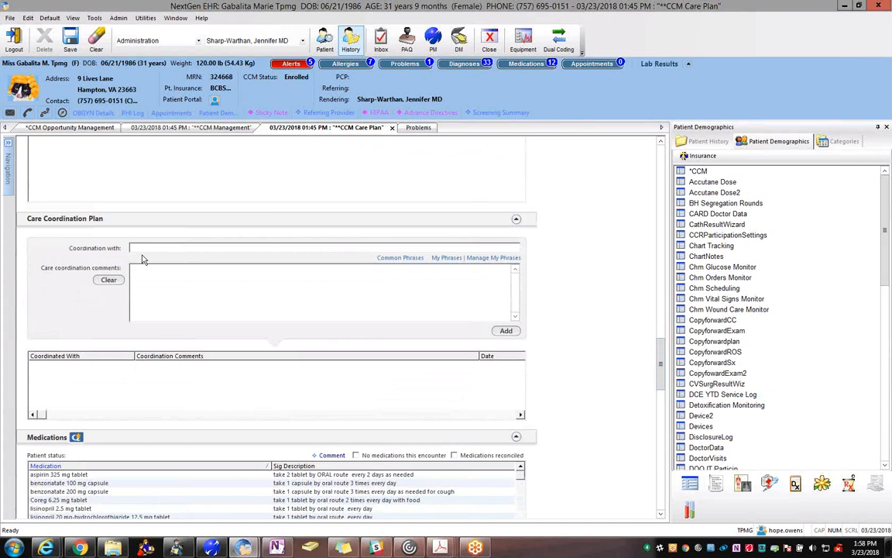
{"action": "double_click", "coordinate": [140, 248]}
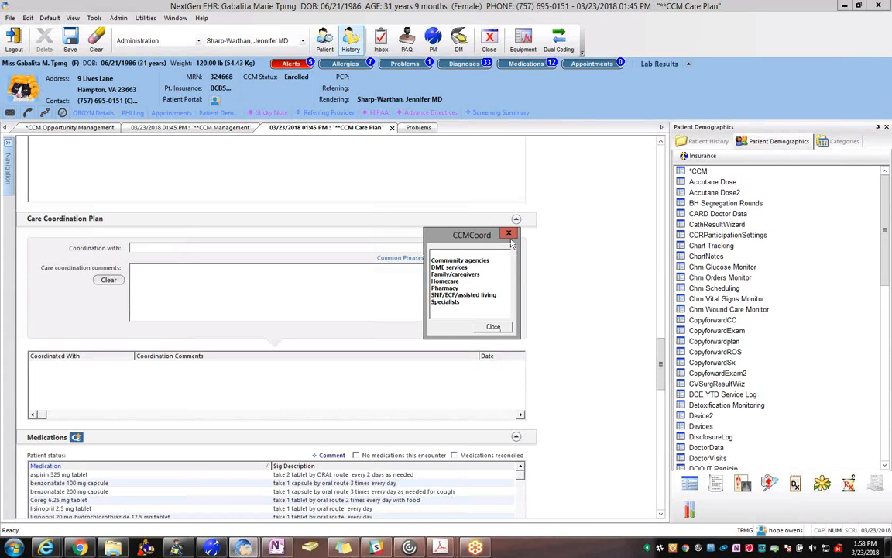
{"action": "double_click", "coordinate": [459, 296]}
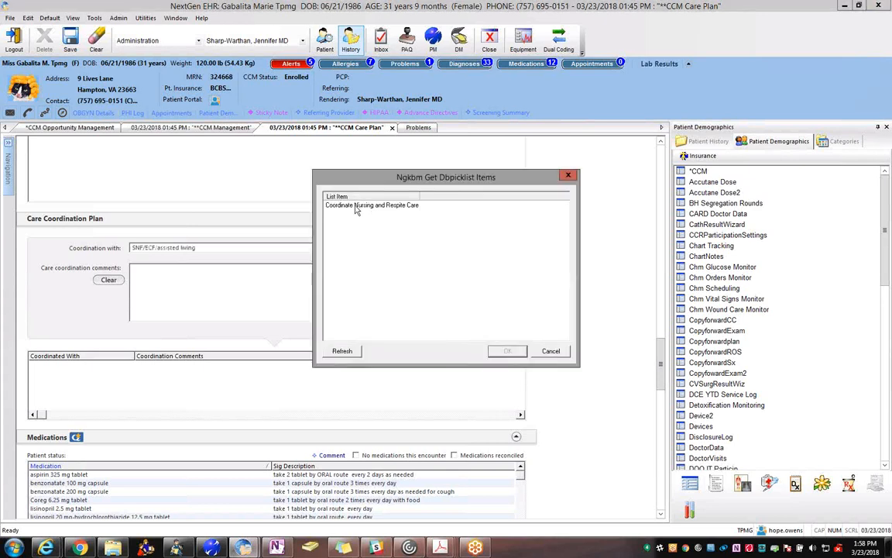
{"action": "left_click", "coordinate": [356, 207]}
{"action": "double_click", "coordinate": [356, 207]}
{"action": "left_click", "coordinate": [506, 330]}
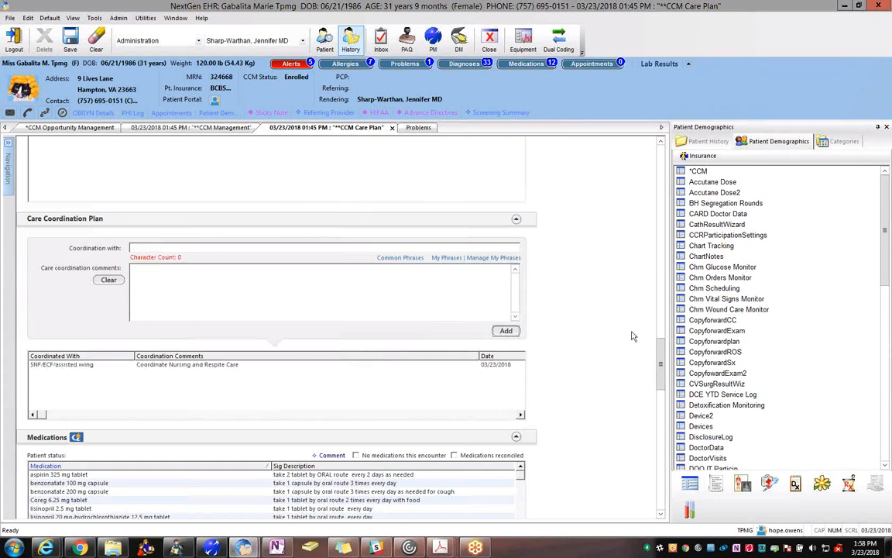
Mark the tobacco use history as reviewed from the Social, Functional, and Environmental Assessment, and save it
{"action": "scroll", "coordinate": [598, 341], "scroll_direction": "down", "scroll_amount": 5}
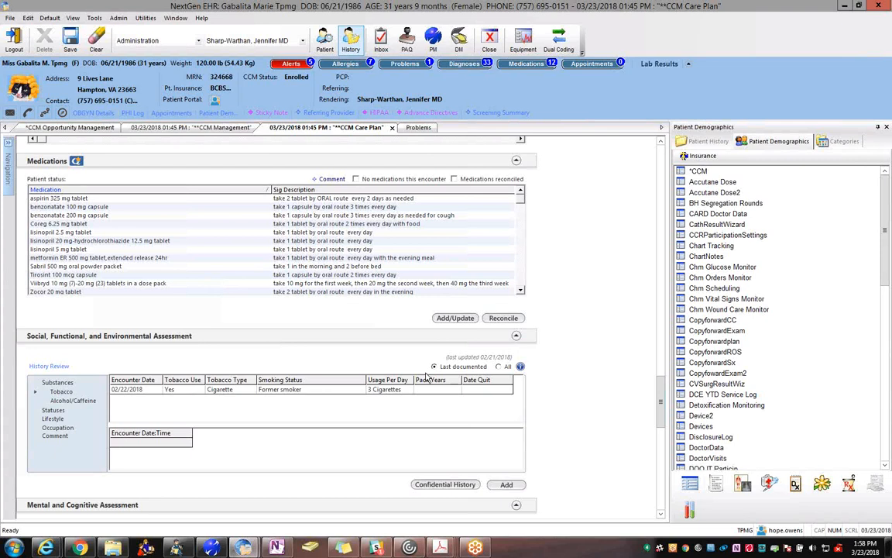
{"action": "scroll", "coordinate": [573, 407], "scroll_direction": "down", "scroll_amount": 3}
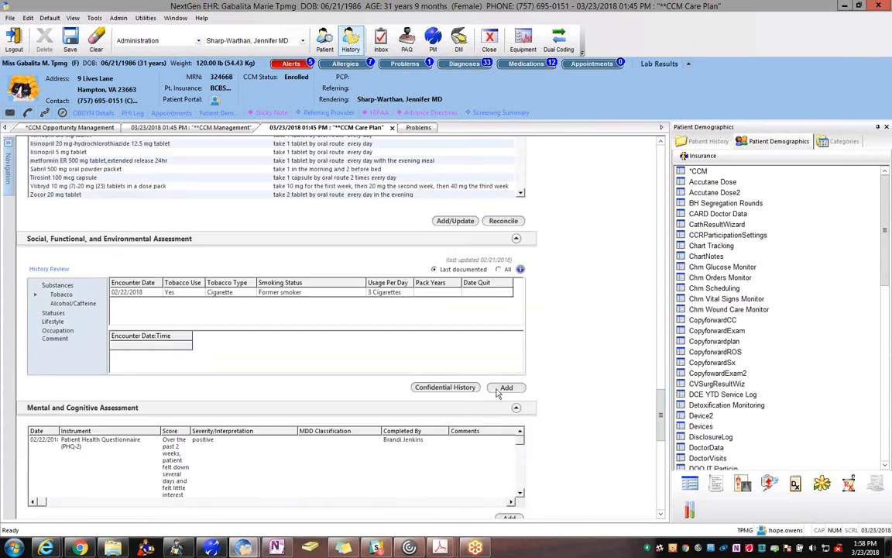
{"action": "left_click", "coordinate": [503, 388]}
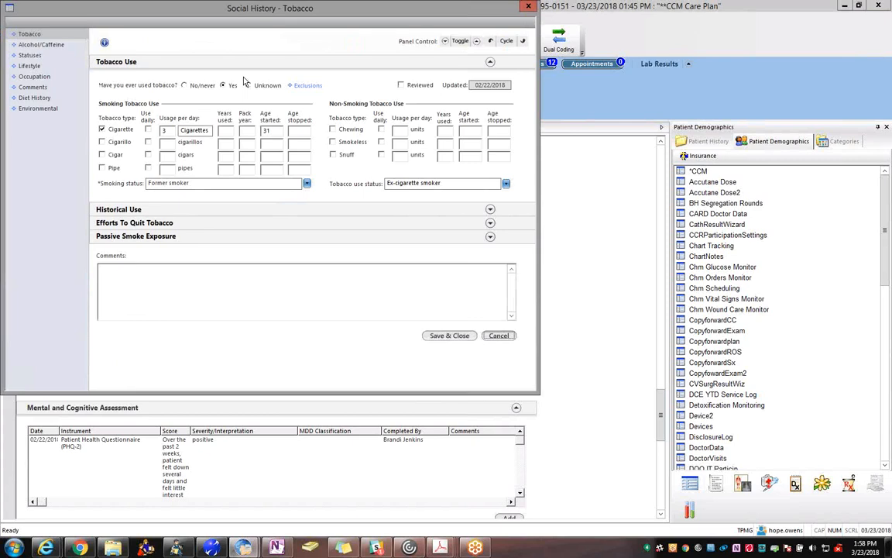
{"action": "left_click", "coordinate": [402, 86]}
{"action": "left_click", "coordinate": [449, 335]}
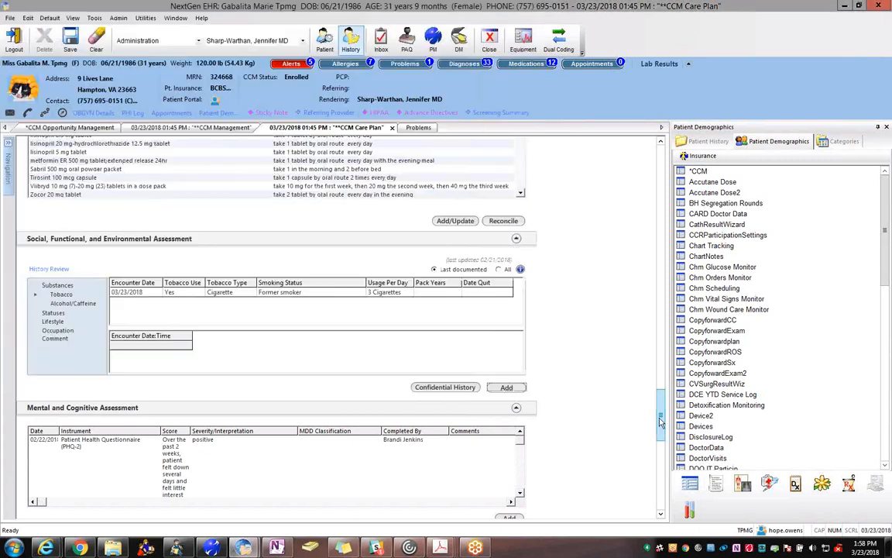
Look at the screening tools available for the Mental and Cognitive Assessment, and close them without adding a screening
{"action": "left_click_drag", "start_coordinate": [658, 418], "coordinate": [663, 443]}
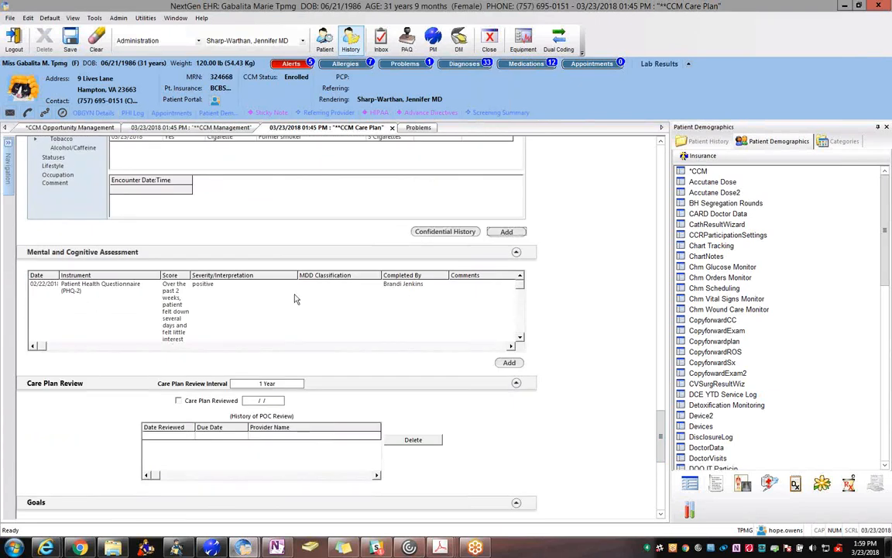
{"action": "left_click", "coordinate": [509, 362]}
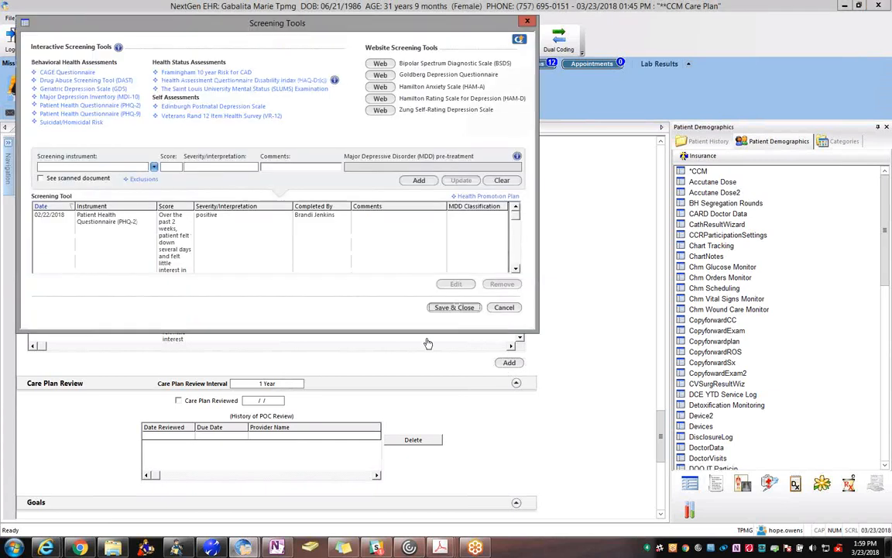
{"action": "left_click", "coordinate": [527, 21]}
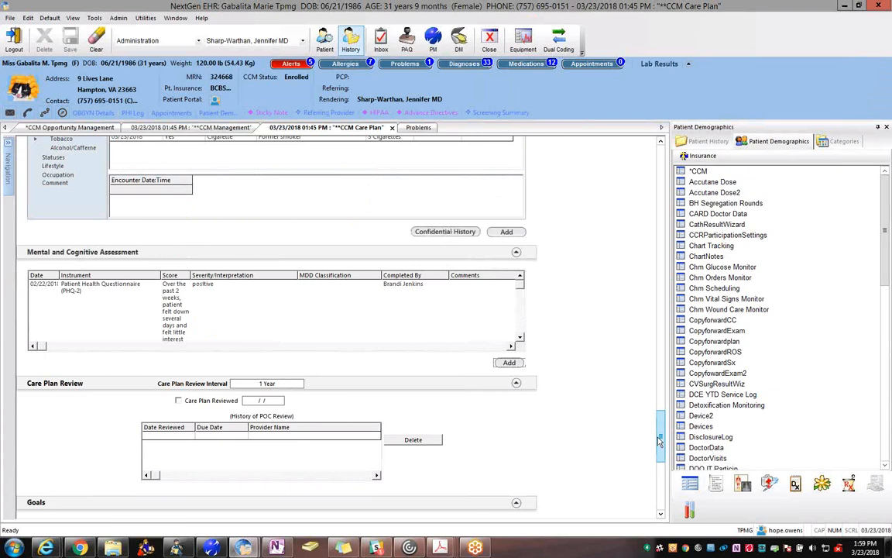
Mark the care plan as reviewed with a 1 Year review interval, and submit the review
{"action": "scroll", "coordinate": [662, 441], "scroll_direction": "down", "scroll_amount": 2}
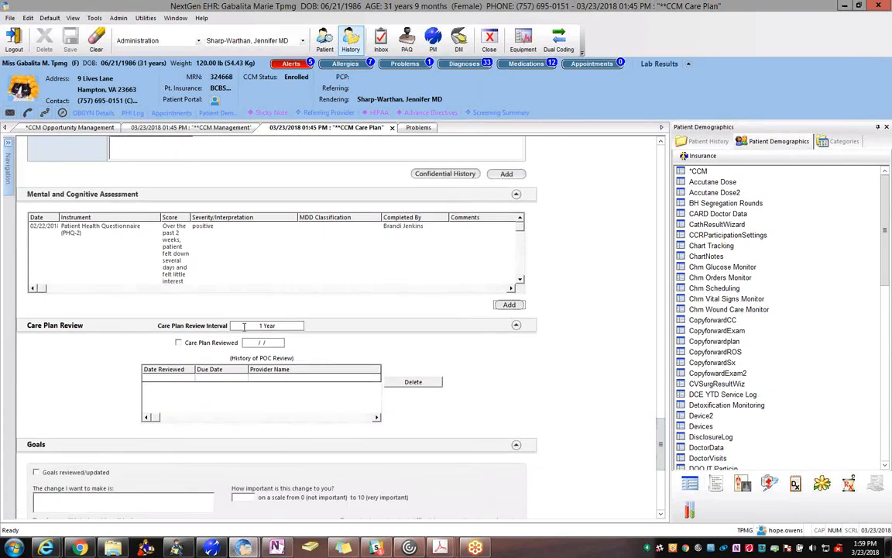
{"action": "left_click", "coordinate": [245, 325]}
{"action": "left_click", "coordinate": [178, 342]}
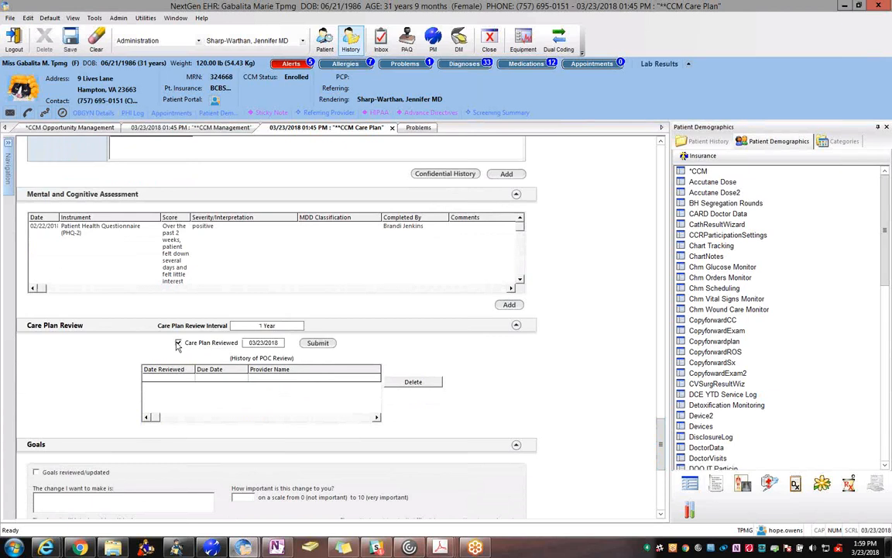
{"action": "left_click", "coordinate": [324, 343]}
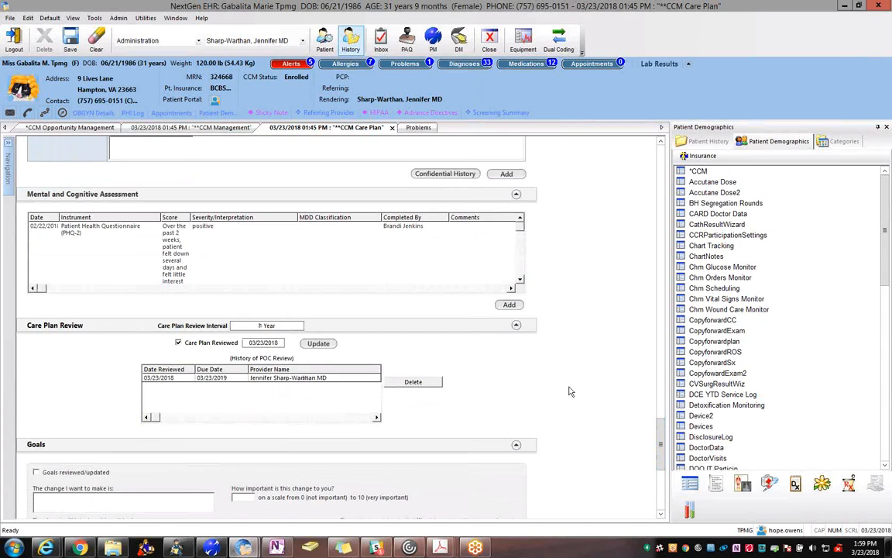
Generate the Chronic Care Management care plan document from the end of the template, and look through its contents
{"action": "scroll", "coordinate": [662, 465], "scroll_direction": "down", "scroll_amount": 1}
{"action": "scroll", "coordinate": [663, 465], "scroll_direction": "down", "scroll_amount": 5}
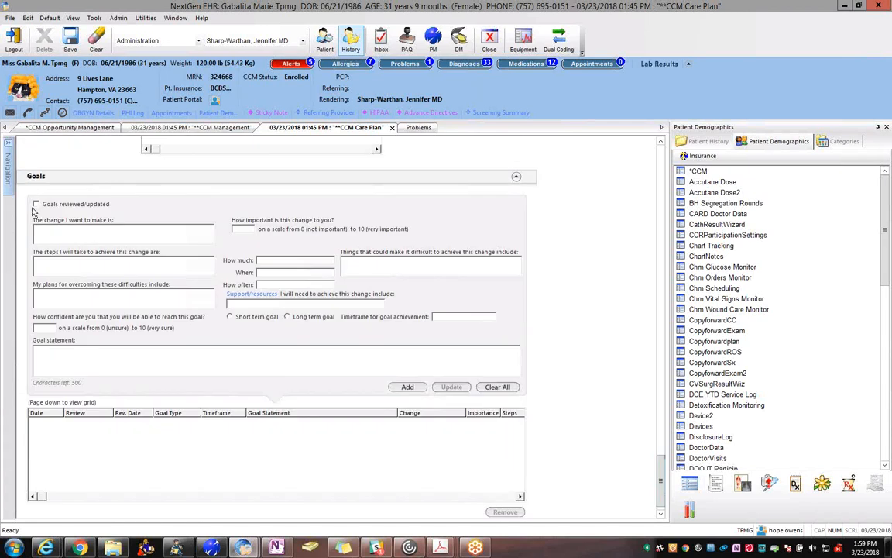
{"action": "scroll", "coordinate": [597, 437], "scroll_direction": "down", "scroll_amount": 1}
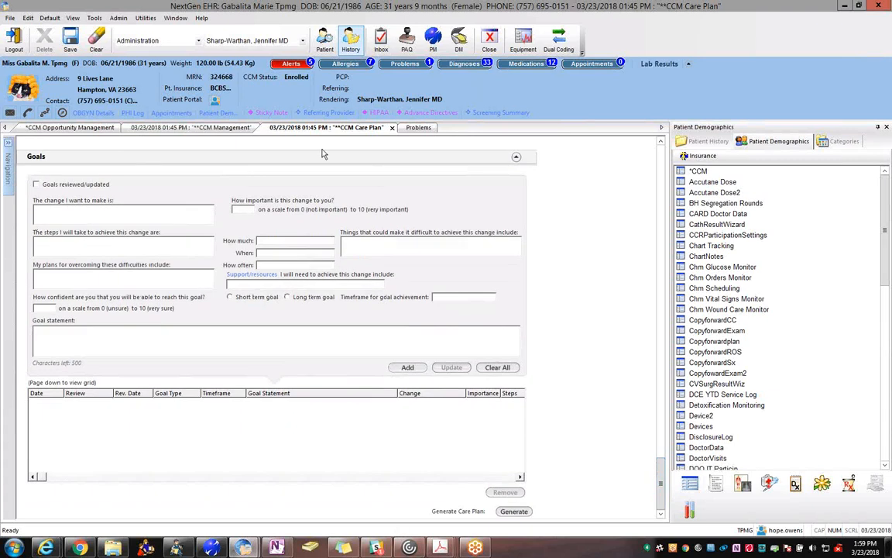
{"action": "left_click", "coordinate": [515, 513]}
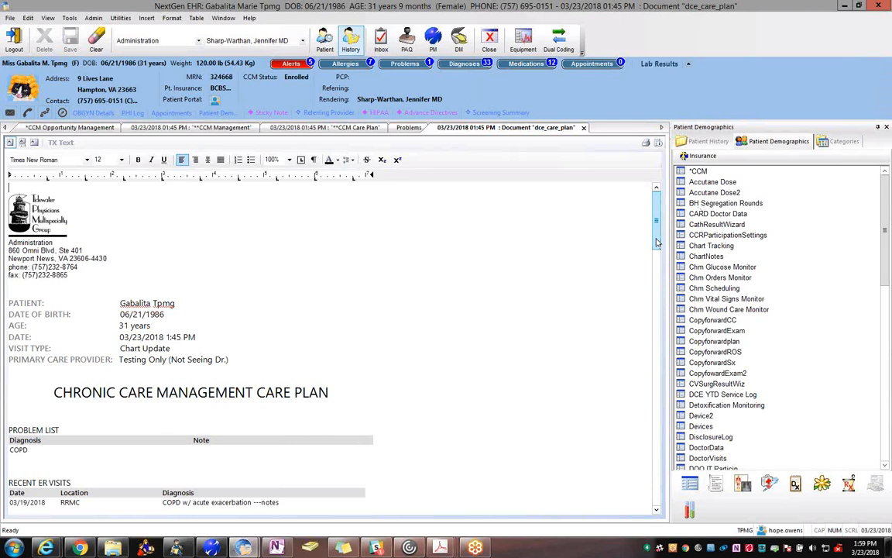
{"action": "left_click_drag", "start_coordinate": [657, 243], "coordinate": [665, 413]}
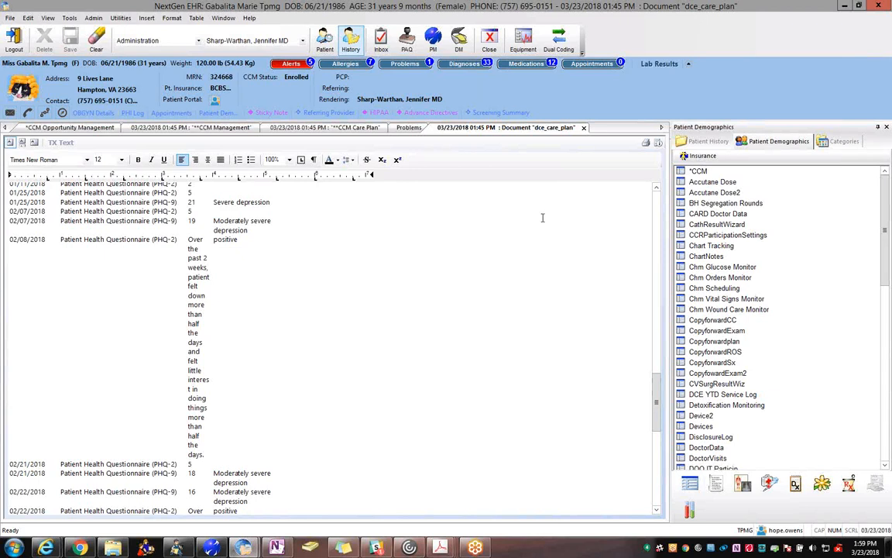
Close the care plan document and the problem list, and open the **CCM Telephone template
{"action": "left_click", "coordinate": [584, 128]}
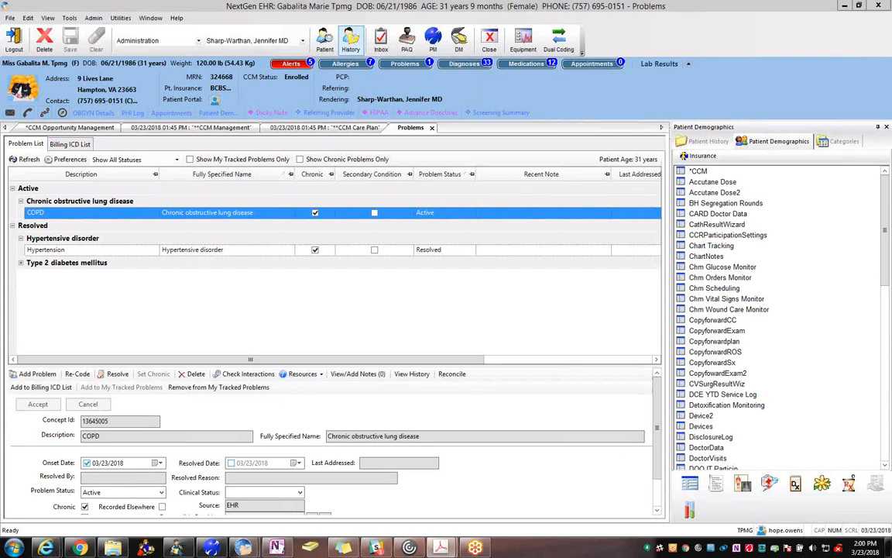
{"action": "left_click", "coordinate": [432, 128]}
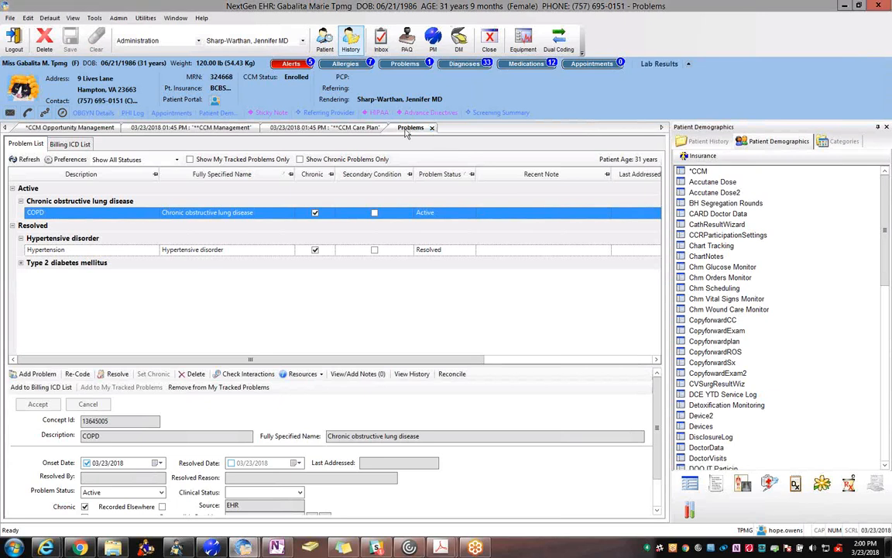
{"action": "left_click", "coordinate": [690, 486]}
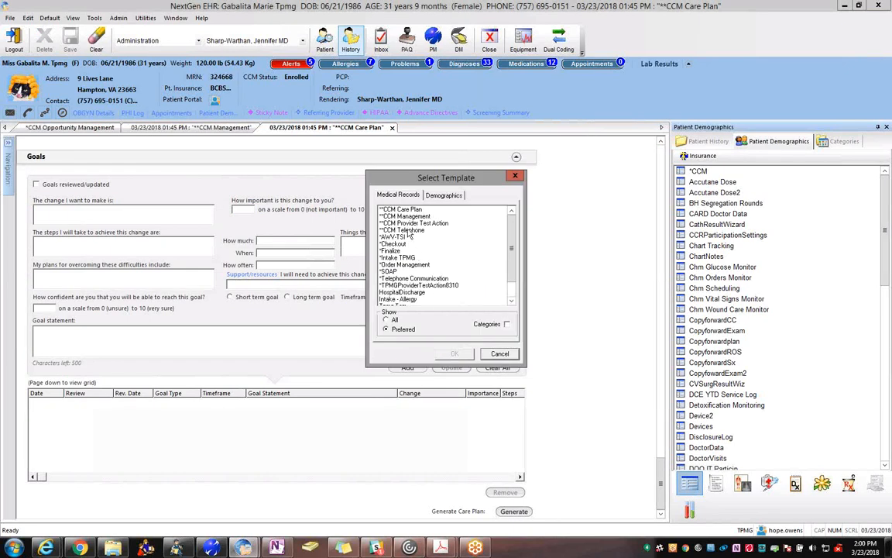
{"action": "left_click", "coordinate": [409, 231]}
{"action": "left_click", "coordinate": [460, 353]}
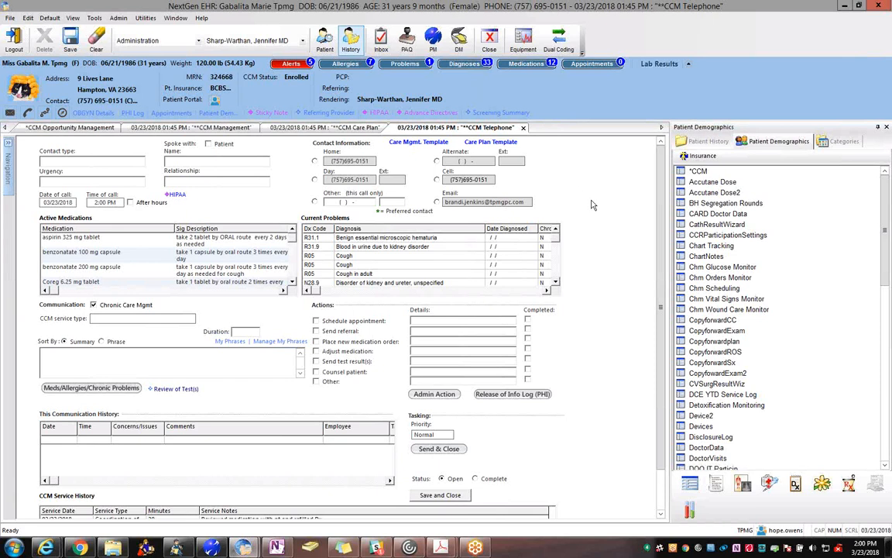
Record that the patient was spoken with, and set the contact type to Incoming call
{"action": "left_click", "coordinate": [208, 144]}
{"action": "left_click", "coordinate": [125, 161]}
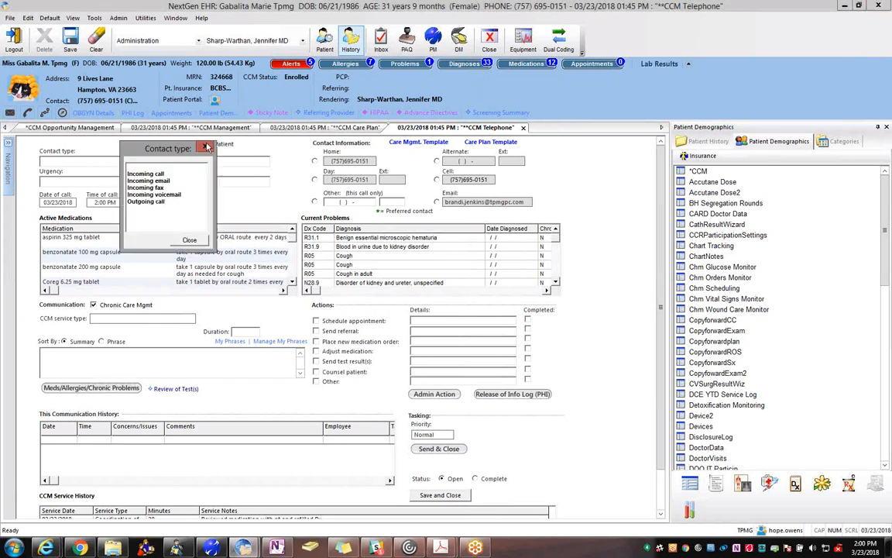
{"action": "left_click", "coordinate": [139, 174]}
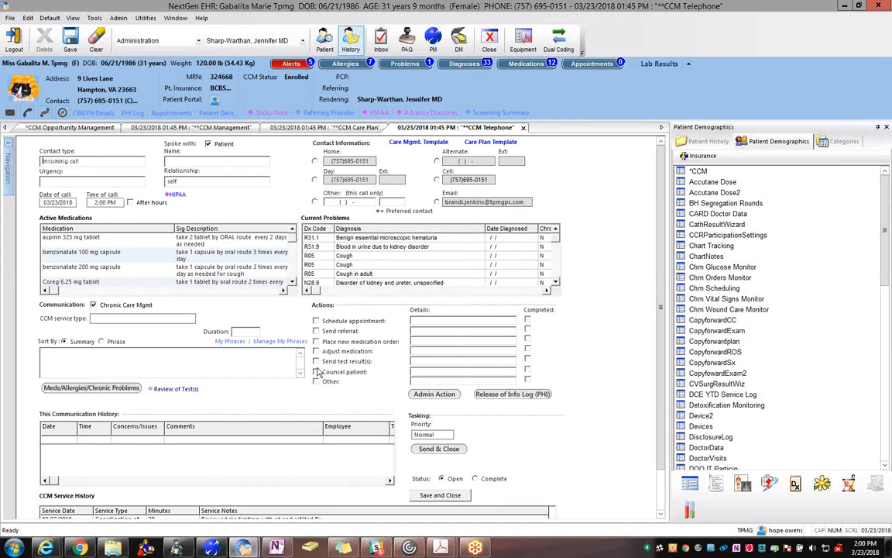
Set the CCM service type to Medication Questions with a duration of 15
{"action": "left_click", "coordinate": [139, 319]}
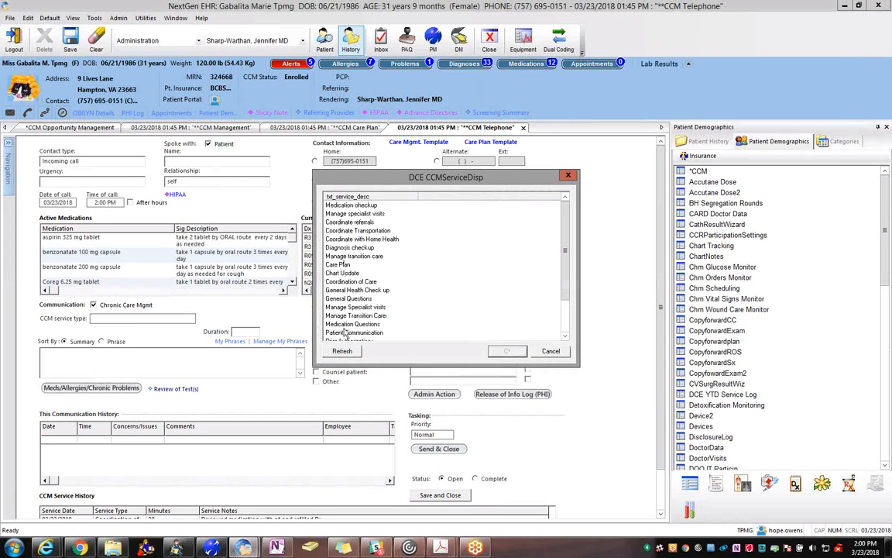
{"action": "left_click", "coordinate": [391, 324]}
{"action": "left_click", "coordinate": [507, 351]}
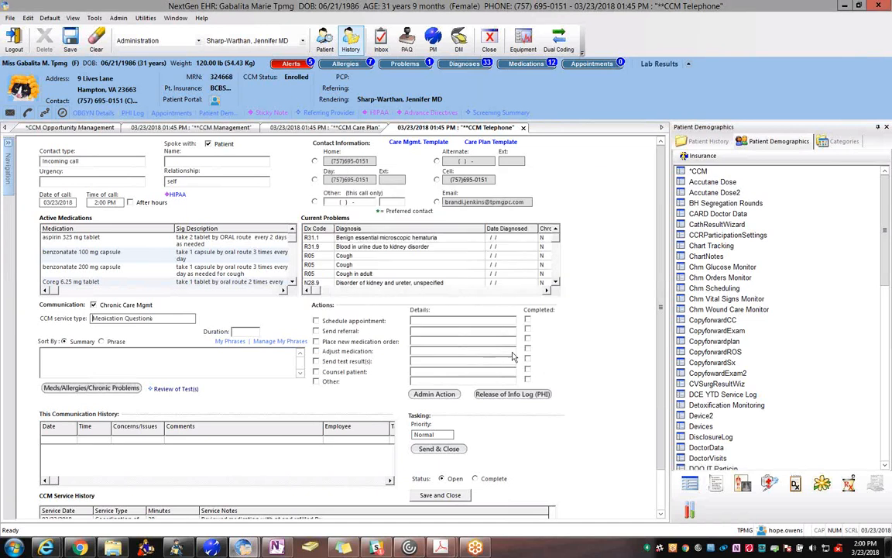
{"action": "left_click", "coordinate": [232, 331]}
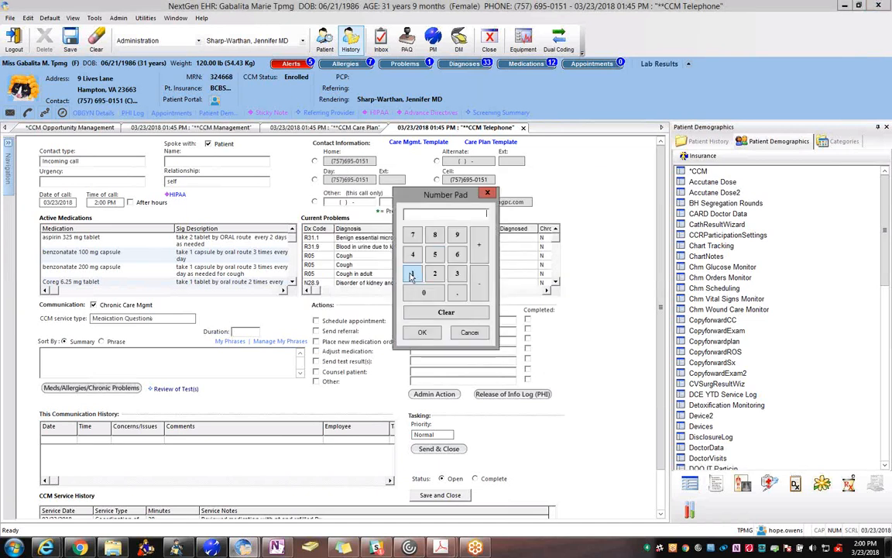
{"action": "left_click", "coordinate": [436, 256]}
{"action": "left_click", "coordinate": [422, 331]}
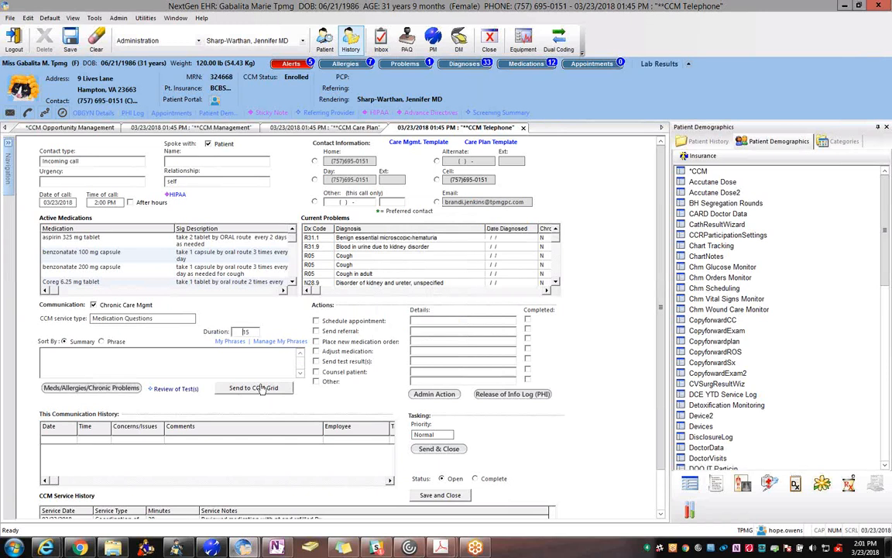
Insert the saved CCM Goals phrase into the communication comments, and send the entry to the CCM grid
{"action": "left_click", "coordinate": [273, 341]}
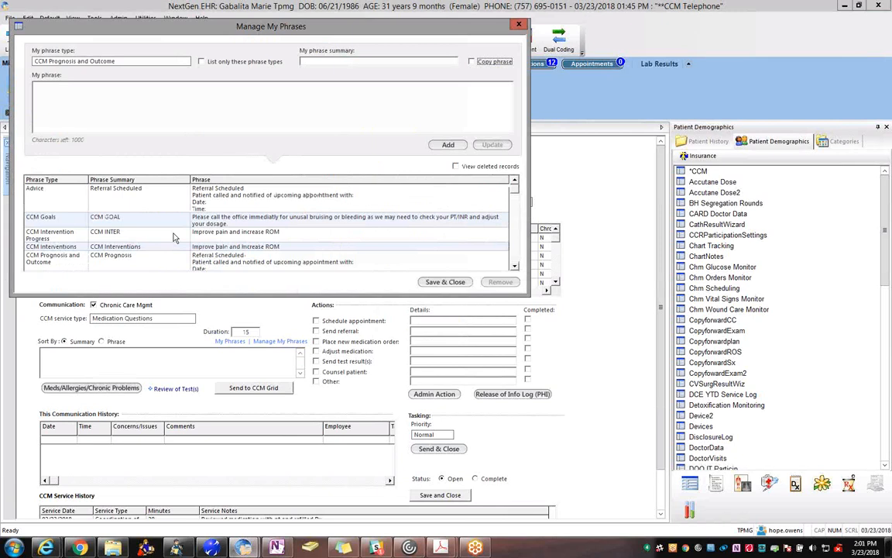
{"action": "left_click", "coordinate": [519, 25]}
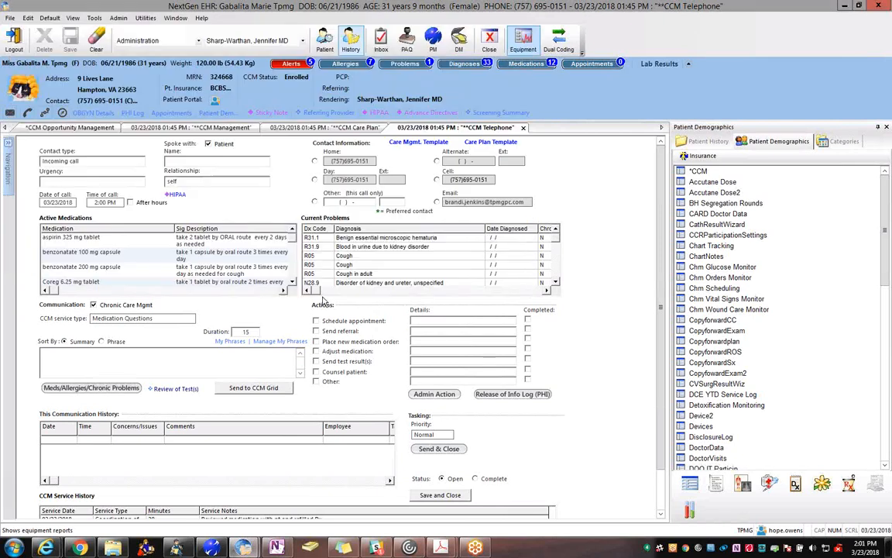
{"action": "left_click", "coordinate": [231, 341]}
{"action": "left_click", "coordinate": [344, 222]}
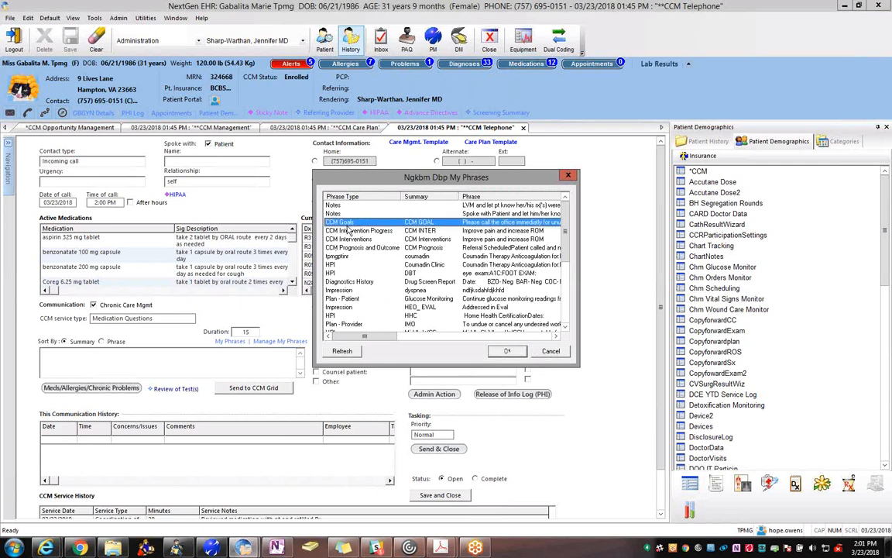
{"action": "double_click", "coordinate": [346, 223]}
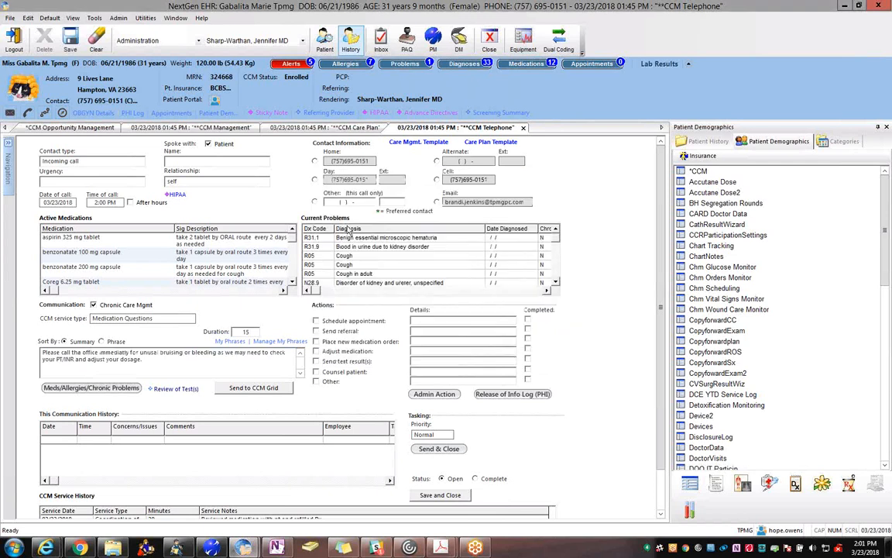
{"action": "left_click", "coordinate": [254, 388]}
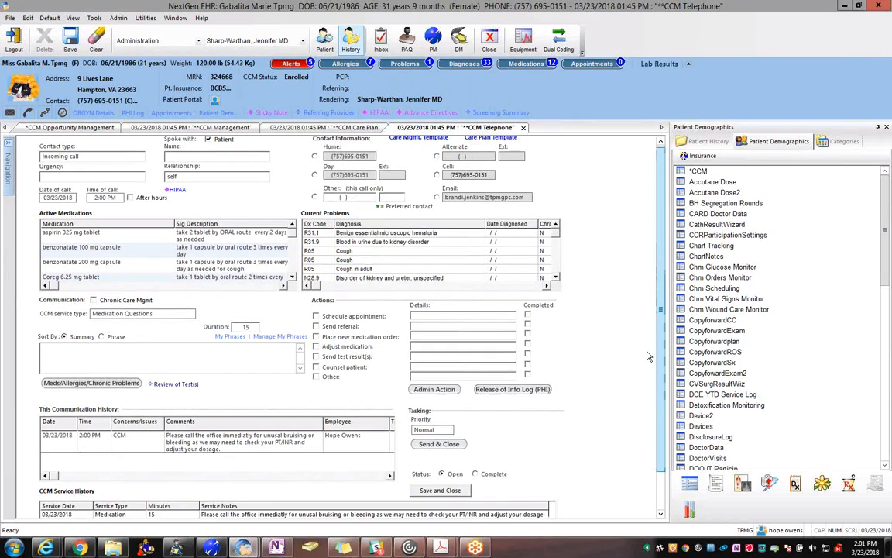
Save and close the telephone template, and close the generated telephone call document and the care plan
{"action": "scroll", "coordinate": [650, 357], "scroll_direction": "down", "scroll_amount": 1}
{"action": "left_click", "coordinate": [426, 450]}
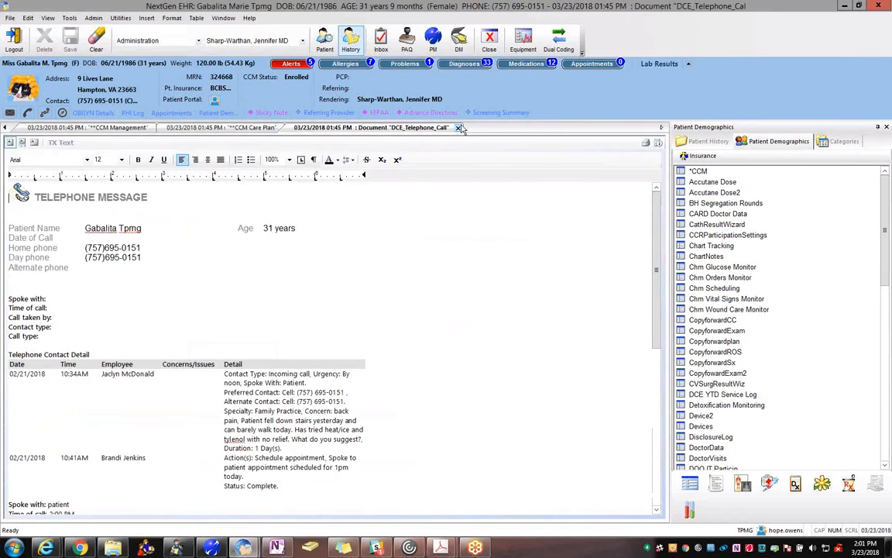
{"action": "left_click", "coordinate": [457, 127]}
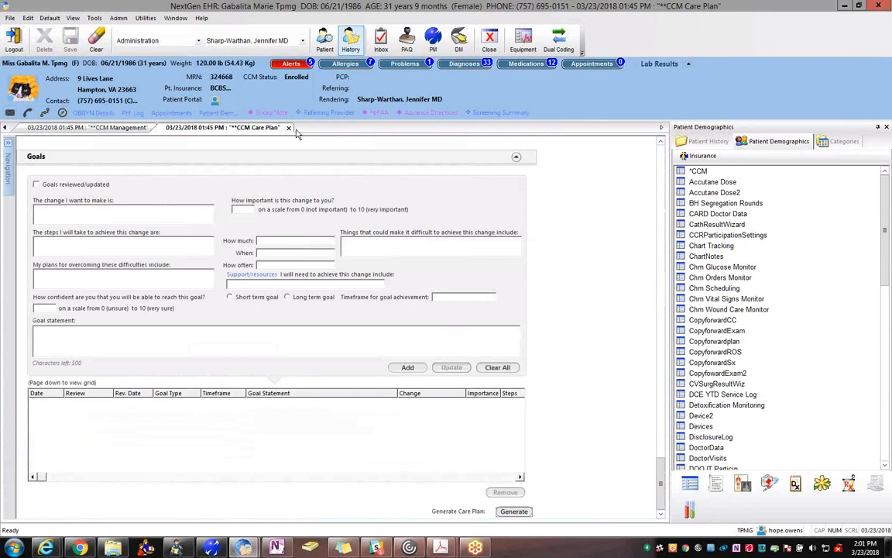
{"action": "left_click", "coordinate": [288, 127]}
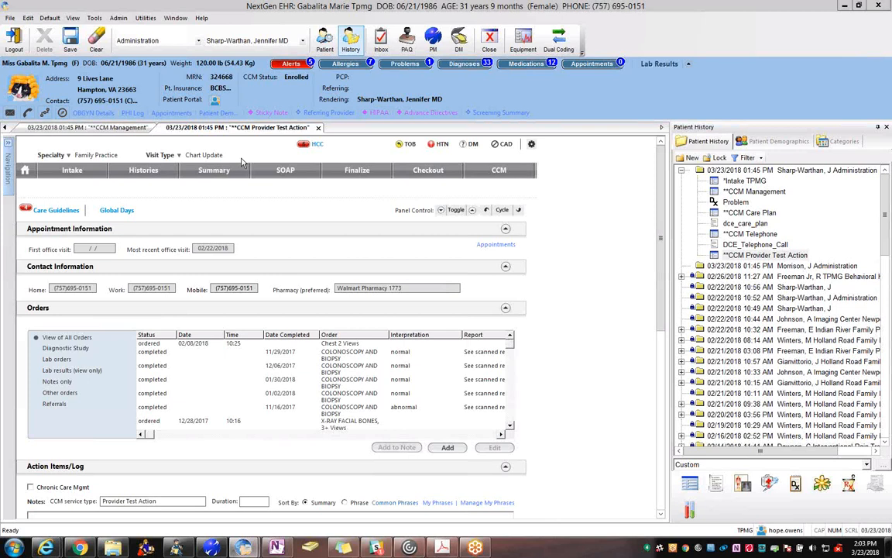
Look at the preferred medical records templates, and close the list without opening one
{"action": "left_click", "coordinate": [688, 485]}
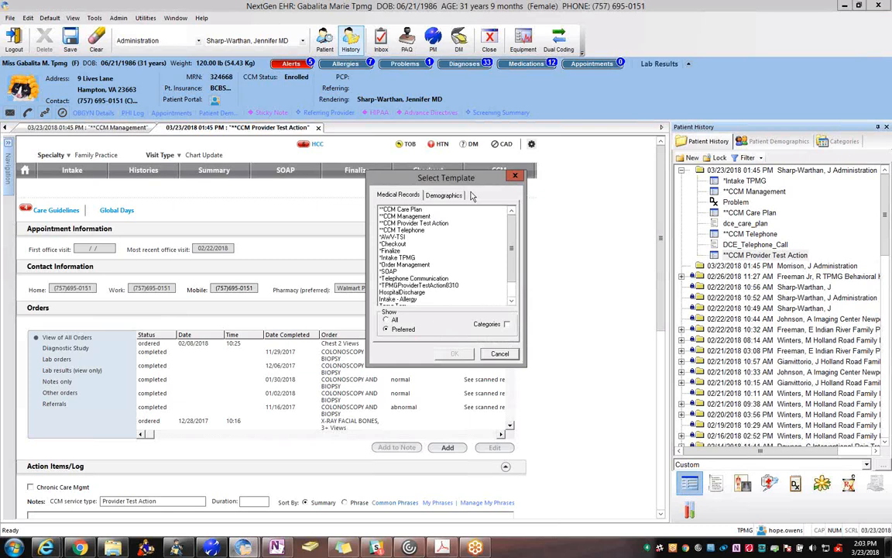
{"action": "left_click", "coordinate": [515, 176]}
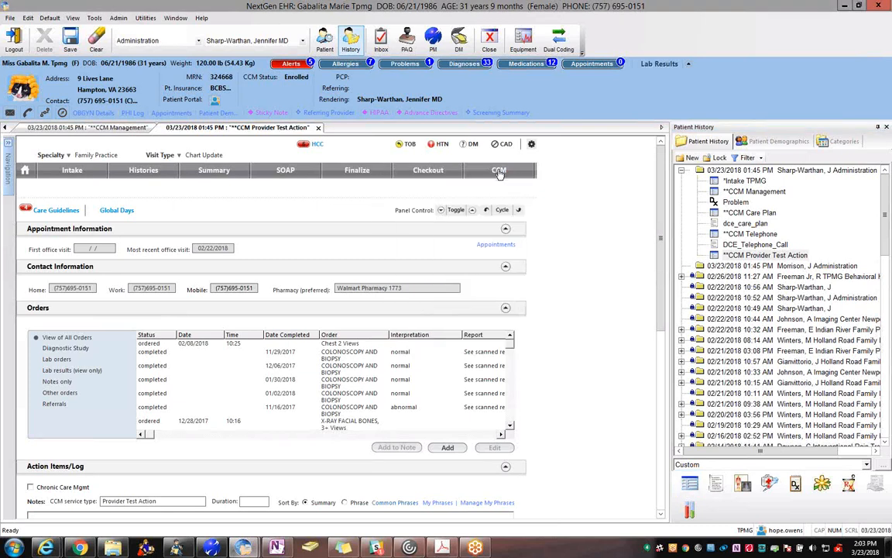
{"action": "mouse_move", "coordinate": [10, 155]}
Flag the action log entry as Chronic Care Mgmt, and check My Phrases and Common Phrases for the note without inserting any
{"action": "scroll", "coordinate": [658, 329], "scroll_direction": "down", "scroll_amount": 3}
{"action": "scroll", "coordinate": [658, 329], "scroll_direction": "down", "scroll_amount": 2}
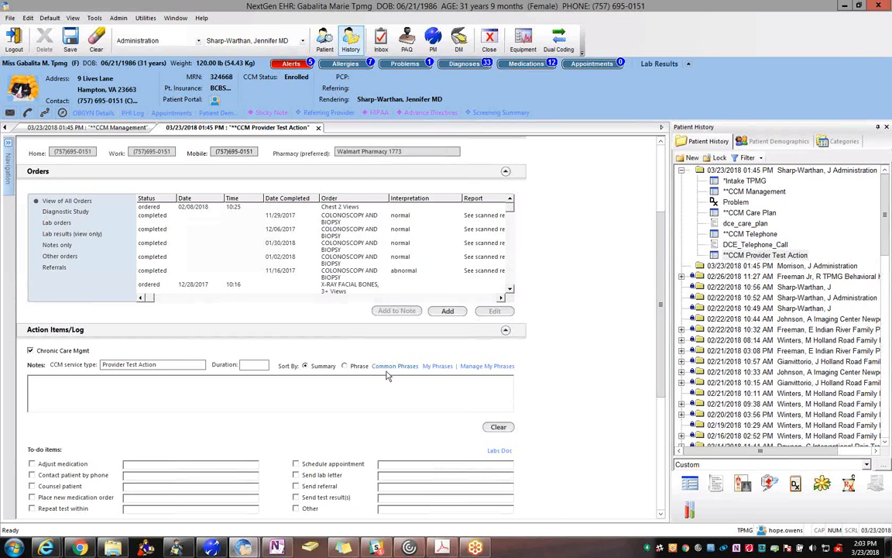
{"action": "left_click", "coordinate": [438, 366]}
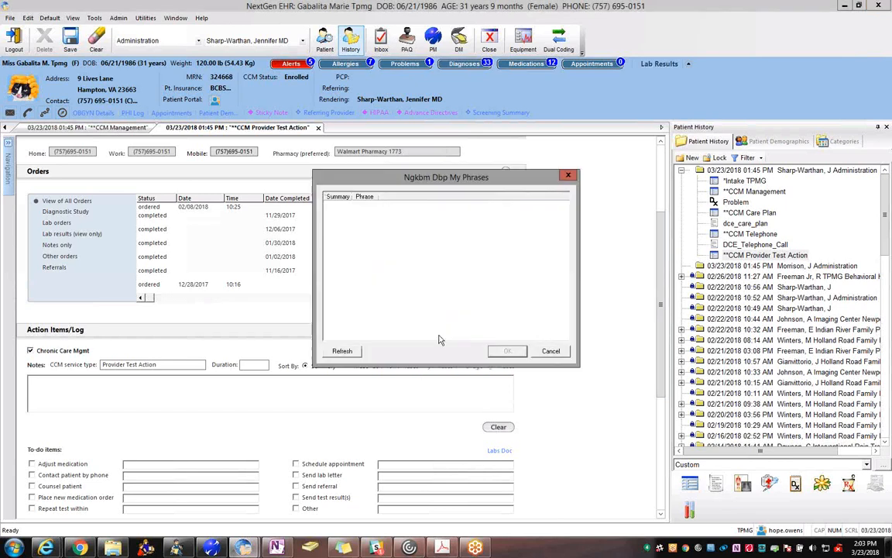
{"action": "left_click", "coordinate": [568, 175]}
{"action": "left_click", "coordinate": [406, 366]}
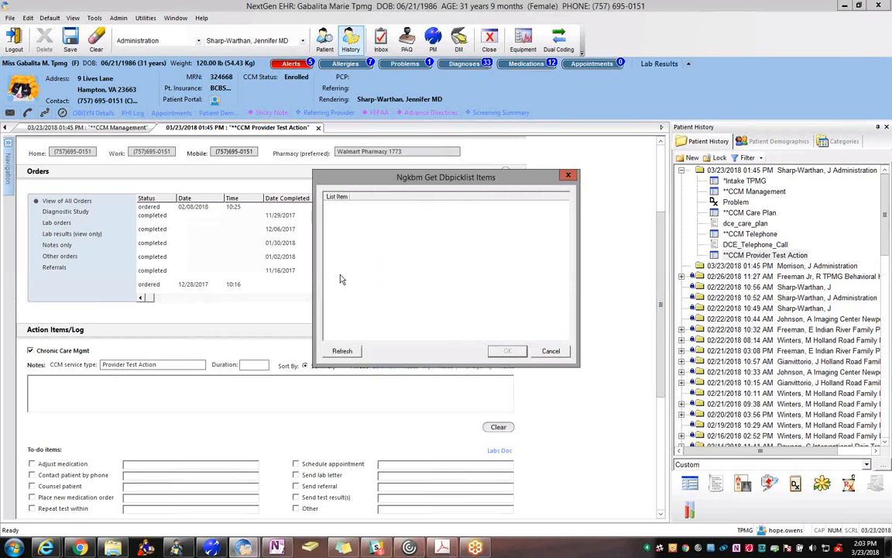
{"action": "left_click", "coordinate": [550, 350]}
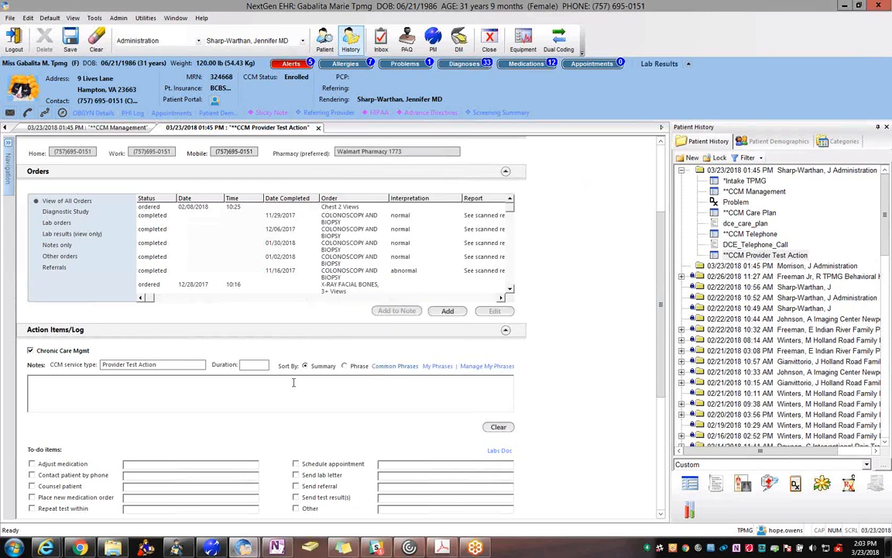
Set the Provider Test Action duration to 5, and add an Adjust medication to-do item for lisinopril 5 mg
{"action": "left_click", "coordinate": [257, 366]}
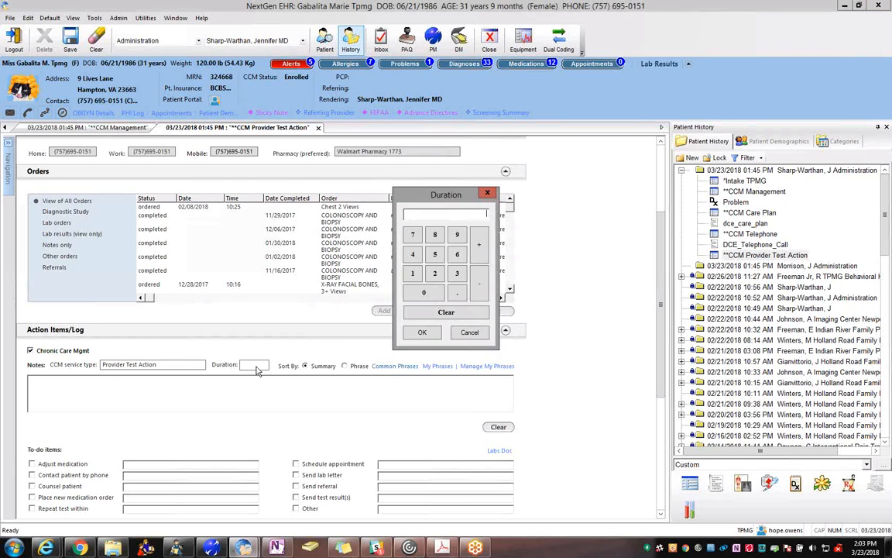
{"action": "left_click", "coordinate": [435, 254]}
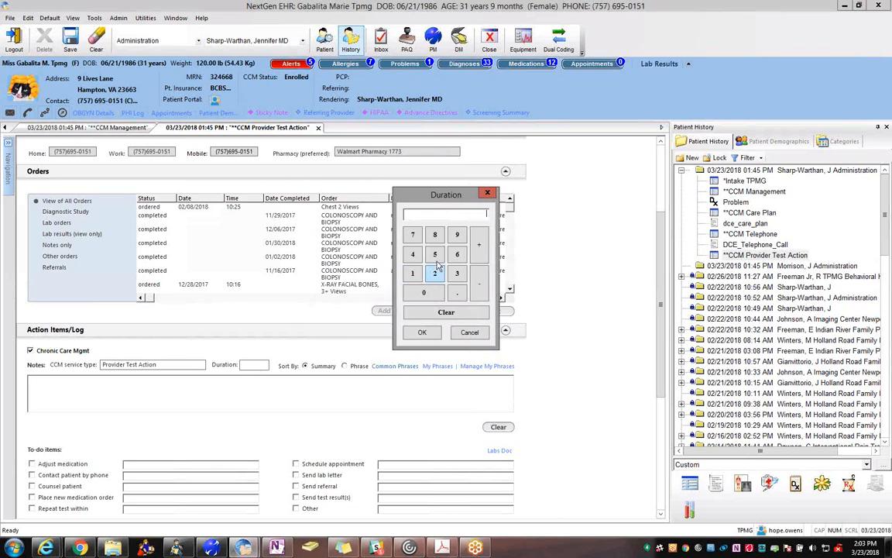
{"action": "left_click", "coordinate": [422, 331]}
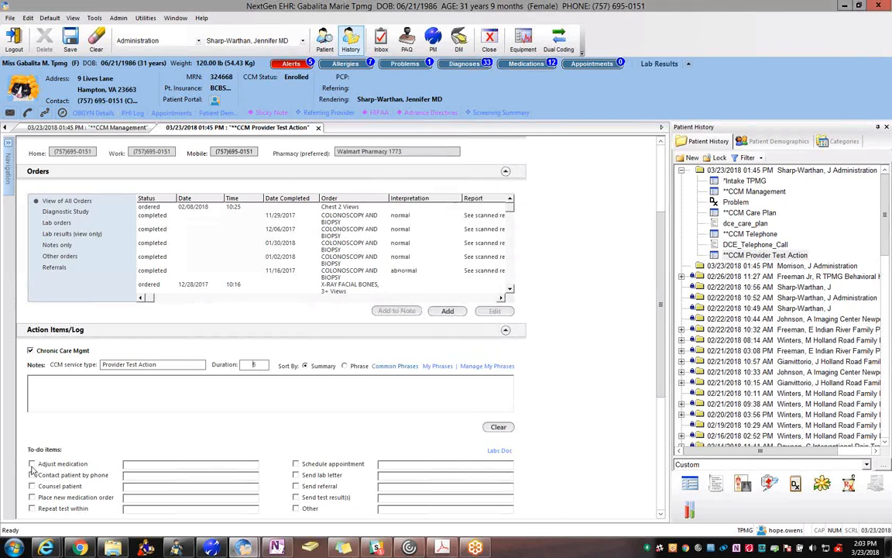
{"action": "double_click", "coordinate": [341, 298]}
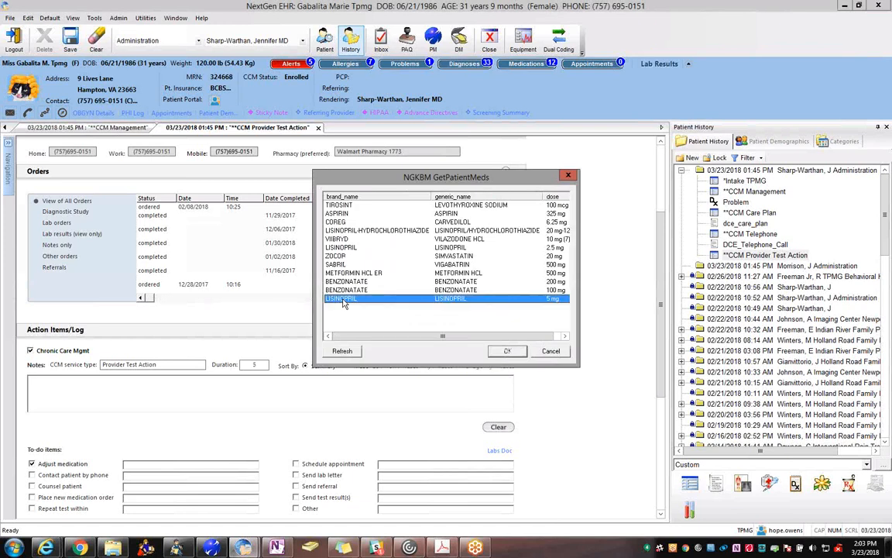
Enter "testing" as the action log note, and save and complete the entry
{"action": "left_click", "coordinate": [91, 385]}
{"action": "type", "text": "testing"}
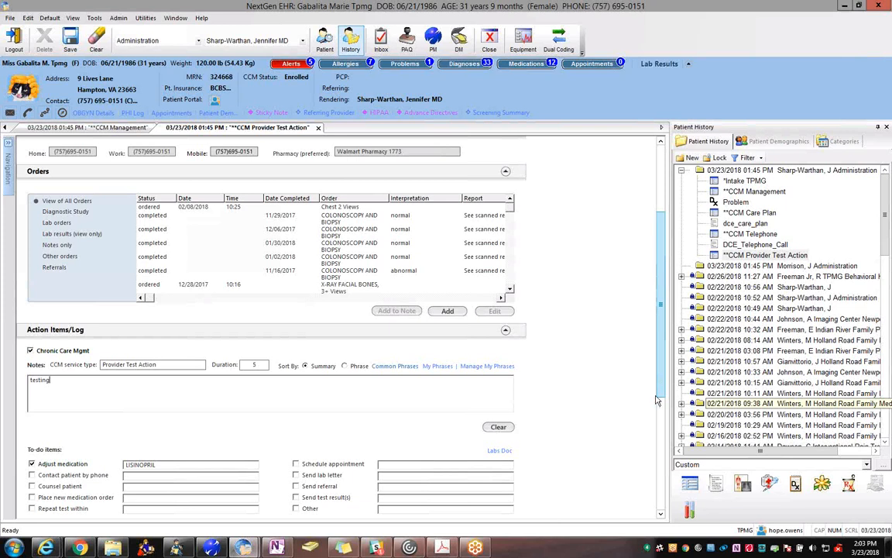
{"action": "scroll", "coordinate": [589, 361], "scroll_direction": "down", "scroll_amount": 3}
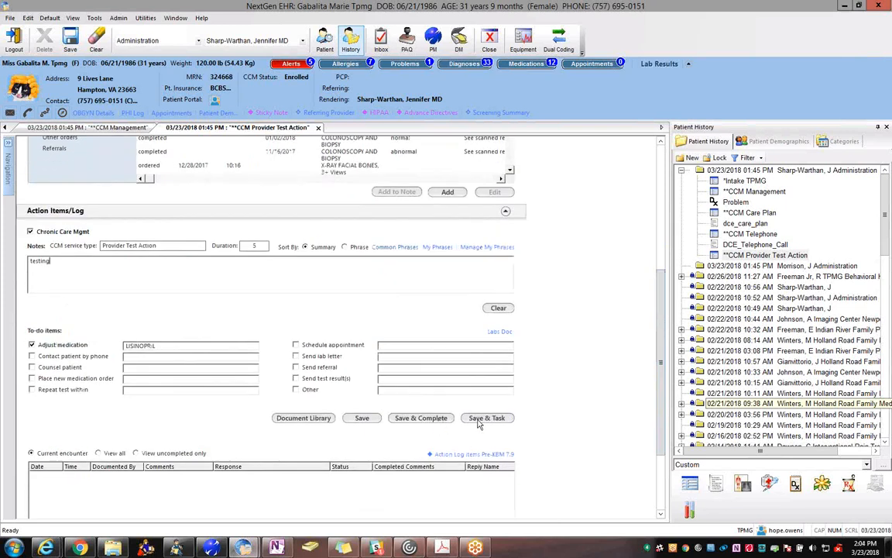
{"action": "left_click", "coordinate": [435, 421]}
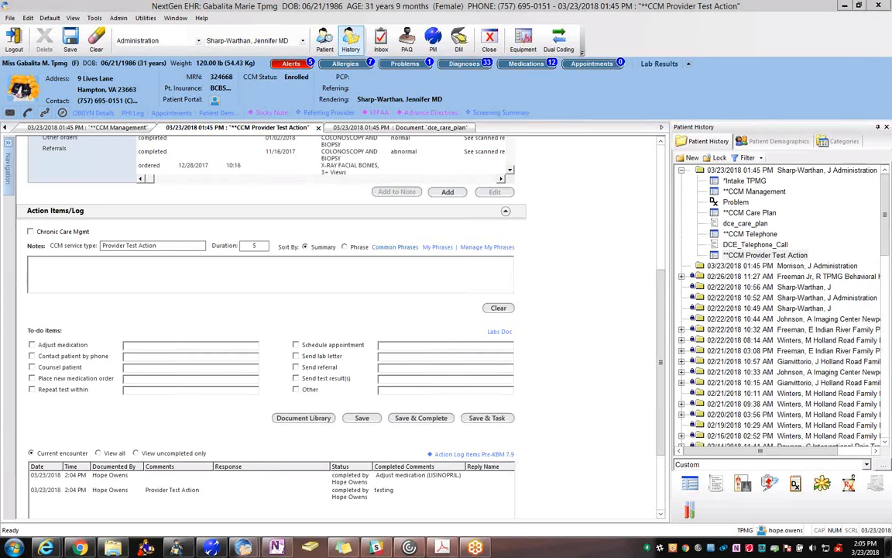
Open the *CCM Billing template from the full list of practice templates
{"action": "left_click", "coordinate": [10, 17]}
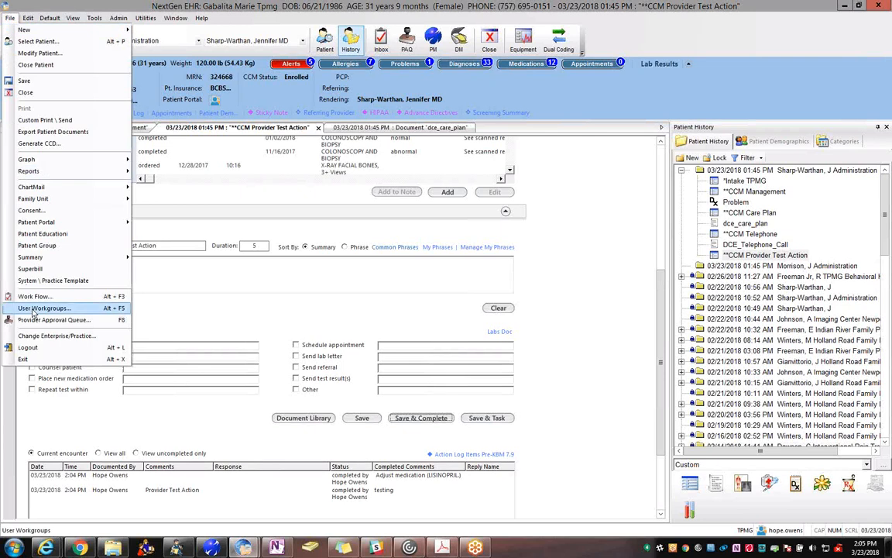
{"action": "left_click", "coordinate": [38, 281]}
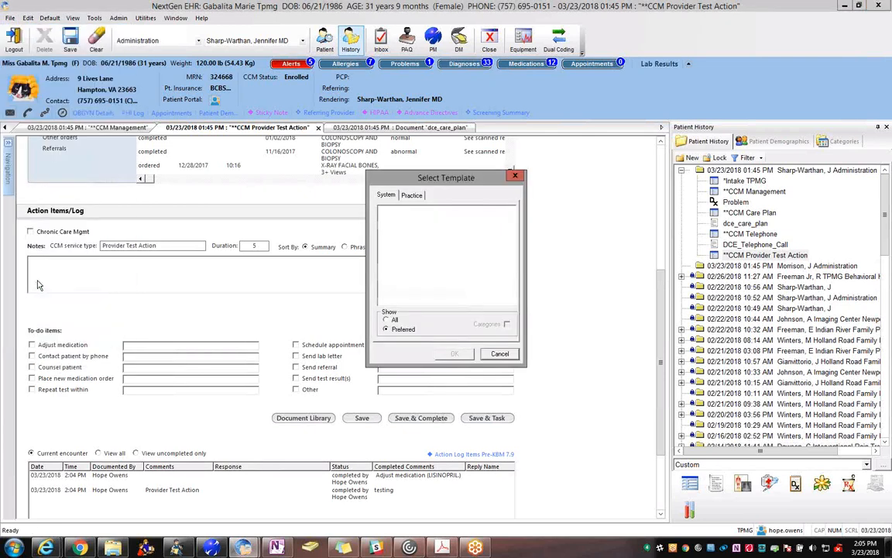
{"action": "left_click", "coordinate": [386, 321]}
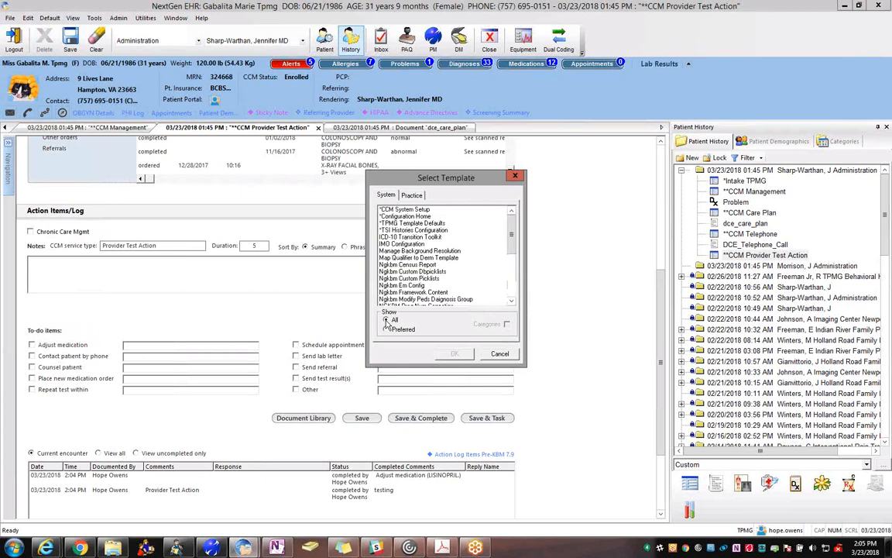
{"action": "left_click", "coordinate": [411, 196]}
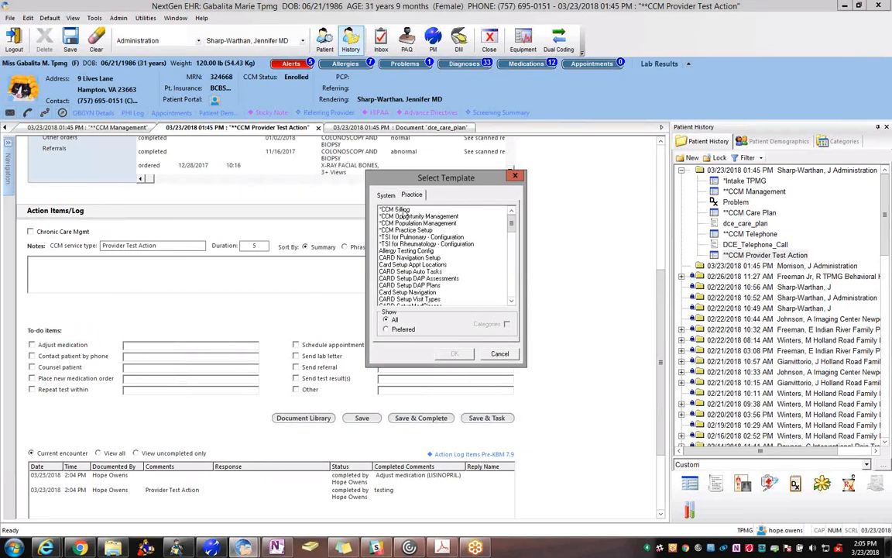
{"action": "left_click", "coordinate": [403, 210]}
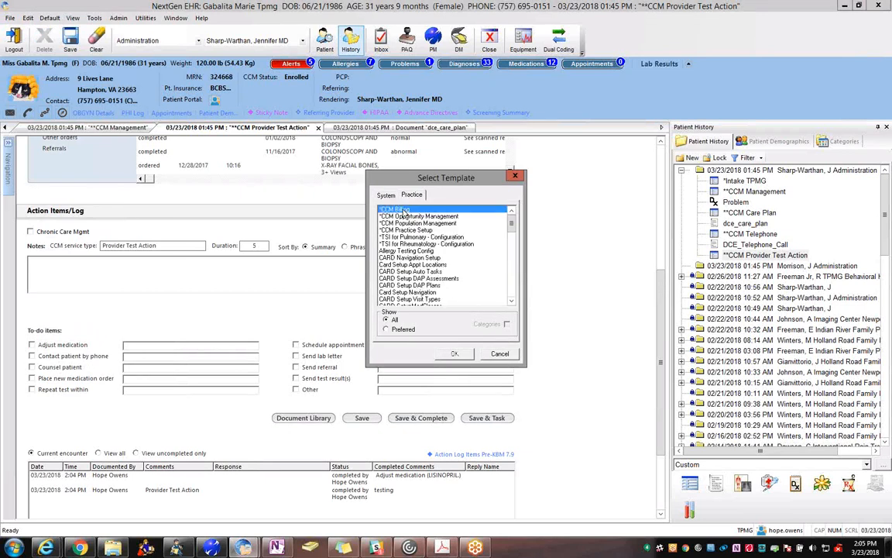
{"action": "left_click", "coordinate": [454, 353]}
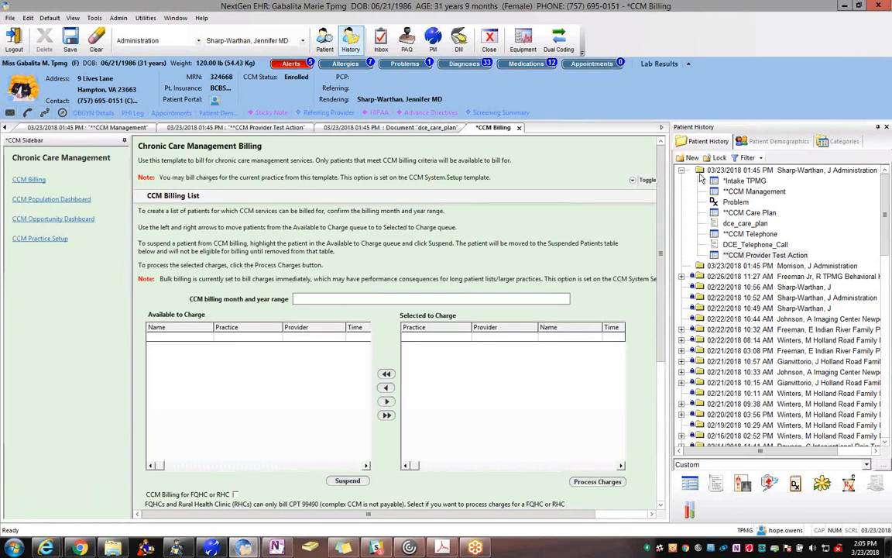
Hide the patient history and collapse the patient information bar, and set the CCM billing month and year range to March - 2018
{"action": "left_click", "coordinate": [887, 127]}
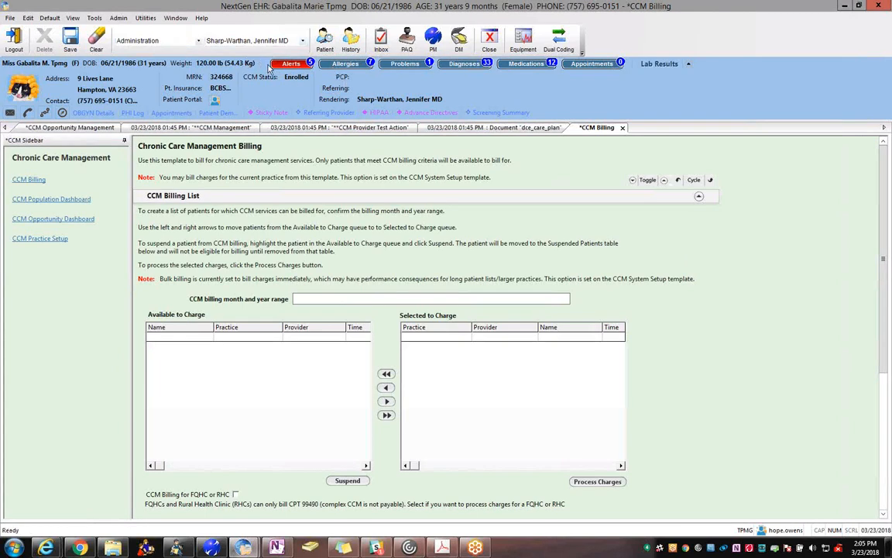
{"action": "left_click", "coordinate": [689, 65]}
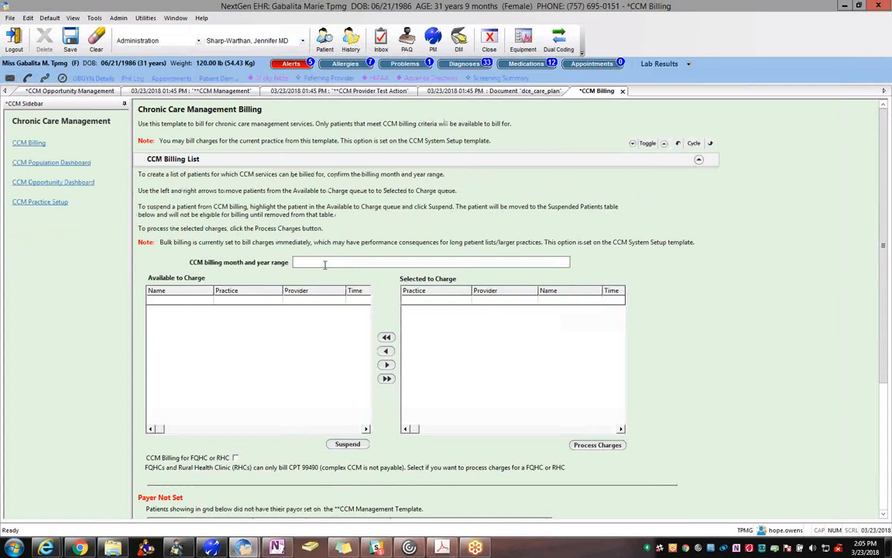
{"action": "left_click", "coordinate": [378, 263]}
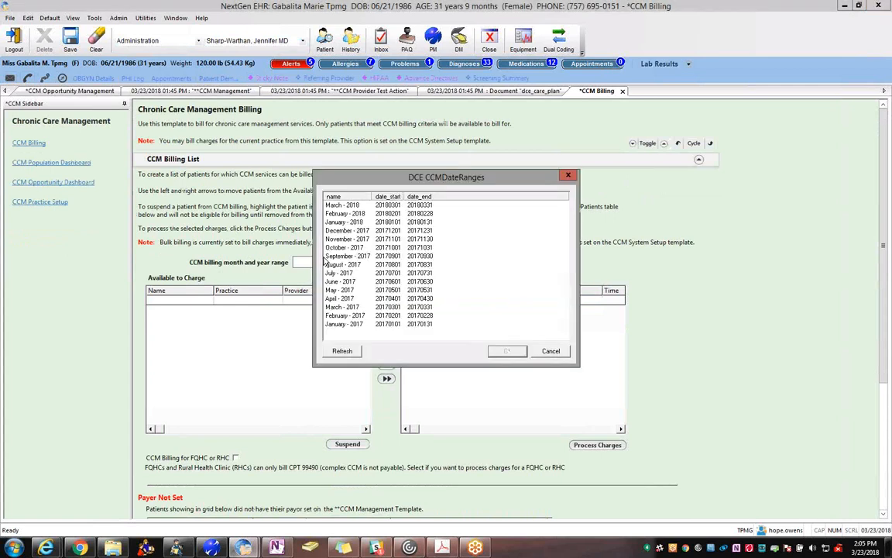
{"action": "left_click", "coordinate": [346, 205]}
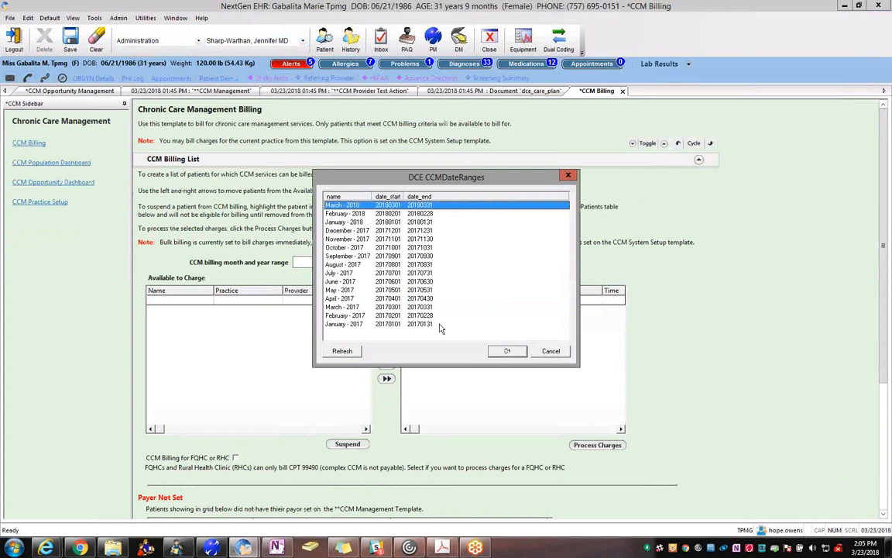
{"action": "left_click", "coordinate": [495, 351]}
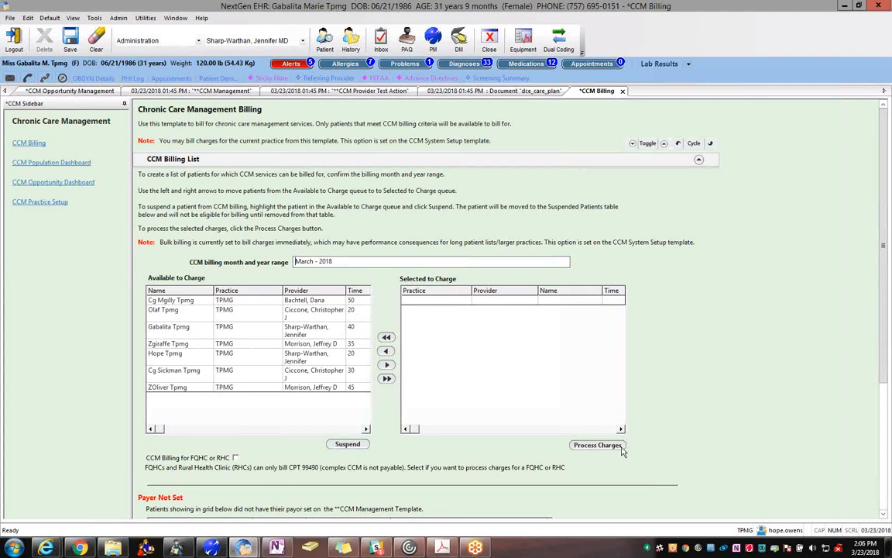
Move the second-listed 20-minute patient and the same provider's 30-minute patient to Selected to Charge, and process their charges
{"action": "left_click", "coordinate": [321, 316]}
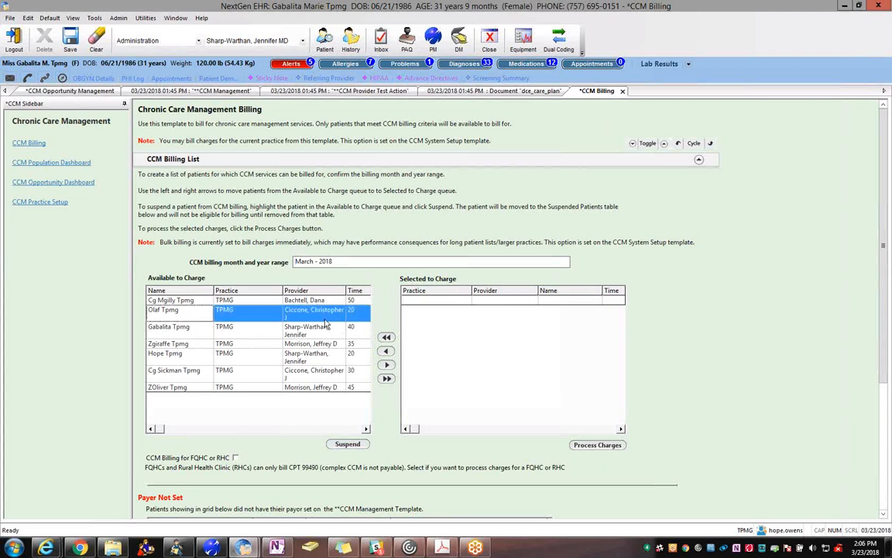
{"action": "left_click", "coordinate": [386, 364]}
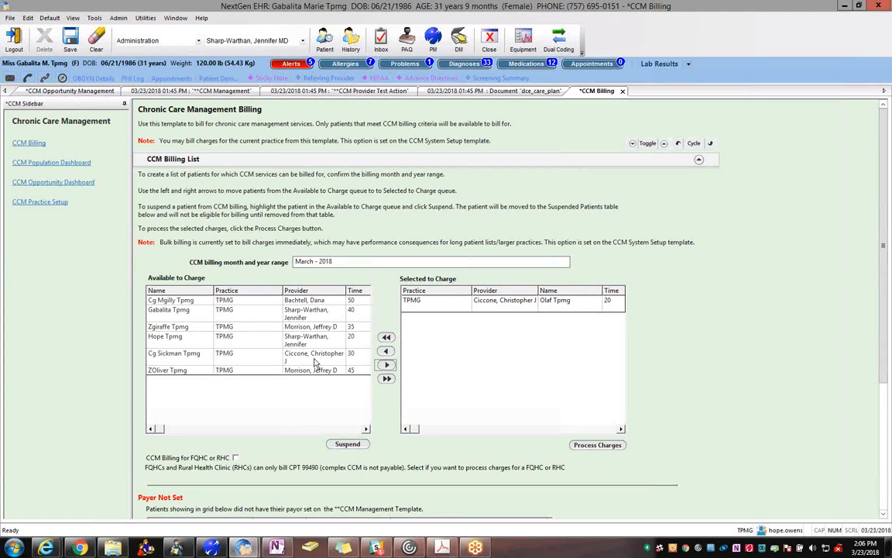
{"action": "left_click", "coordinate": [322, 355]}
{"action": "left_click", "coordinate": [387, 364]}
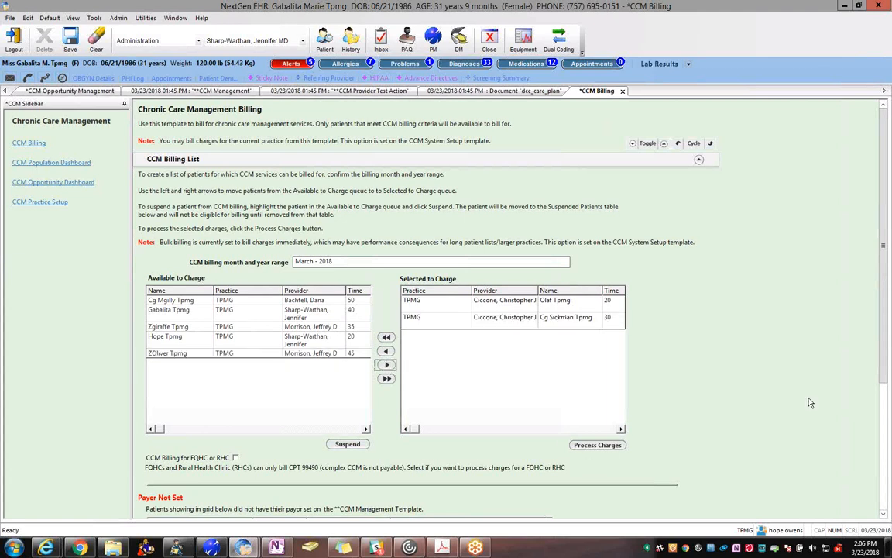
{"action": "left_click_drag", "start_coordinate": [883, 370], "coordinate": [884, 465]}
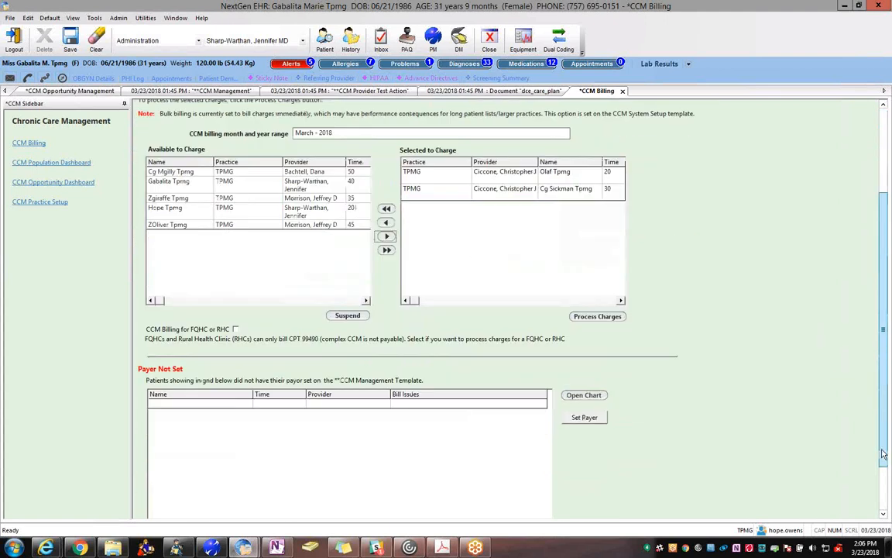
{"action": "left_click", "coordinate": [605, 318]}
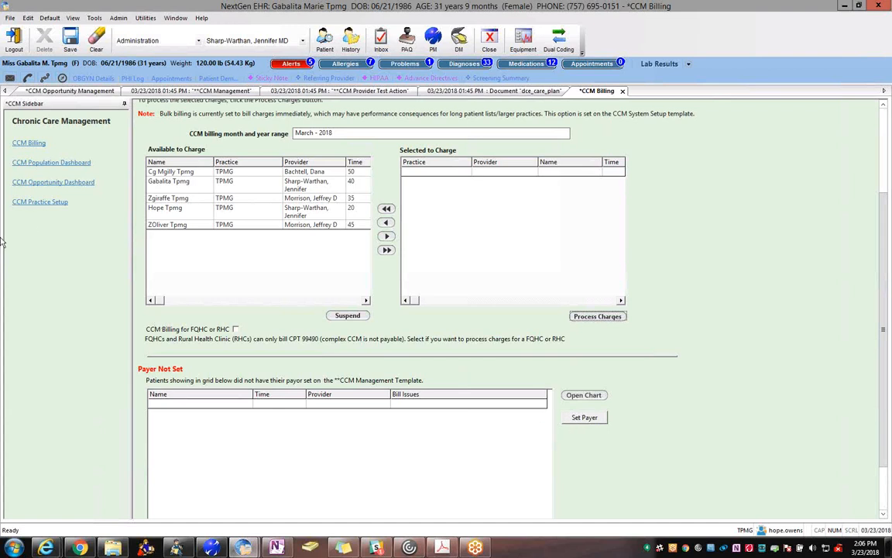
View the CCM Population and CCM Opportunity dashboards, dismiss the payer list, and close the opportunity template without saving
{"action": "left_click", "coordinate": [35, 183]}
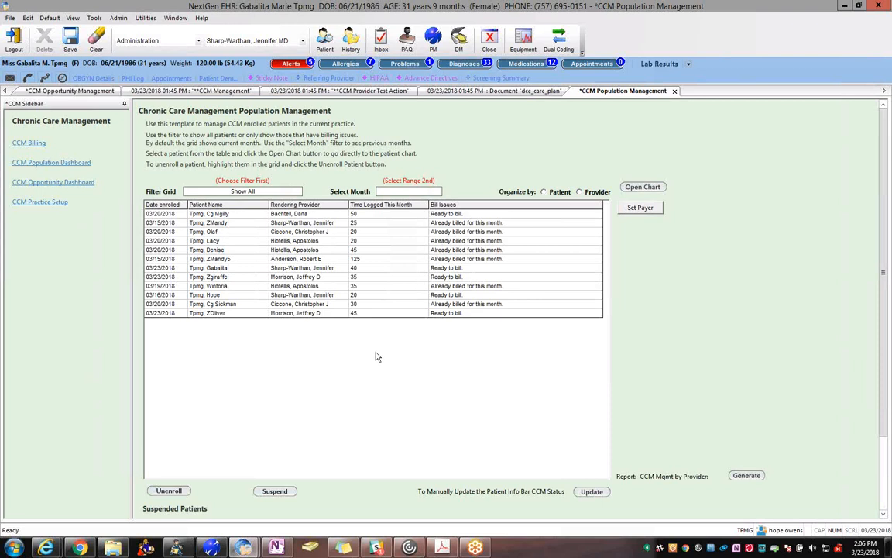
{"action": "left_click", "coordinate": [58, 185]}
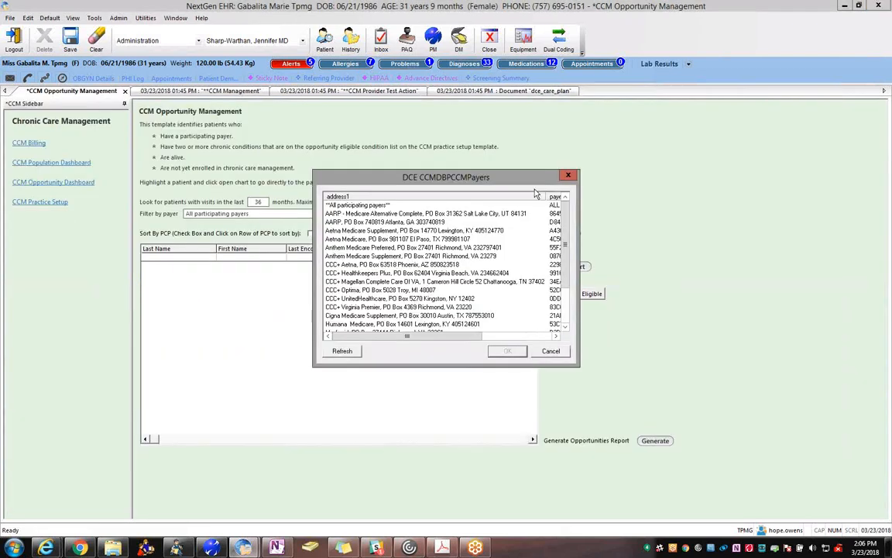
{"action": "left_click", "coordinate": [564, 175]}
{"action": "left_click", "coordinate": [489, 40]}
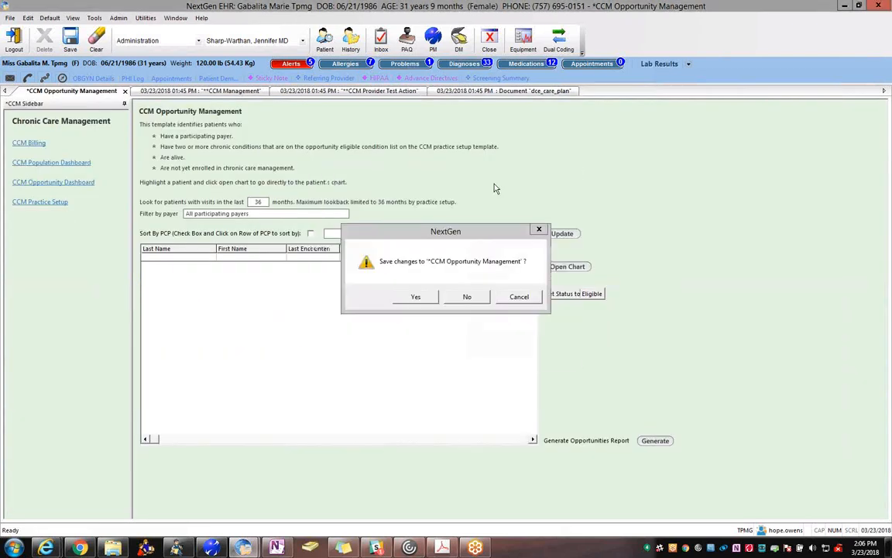
{"action": "left_click", "coordinate": [467, 297]}
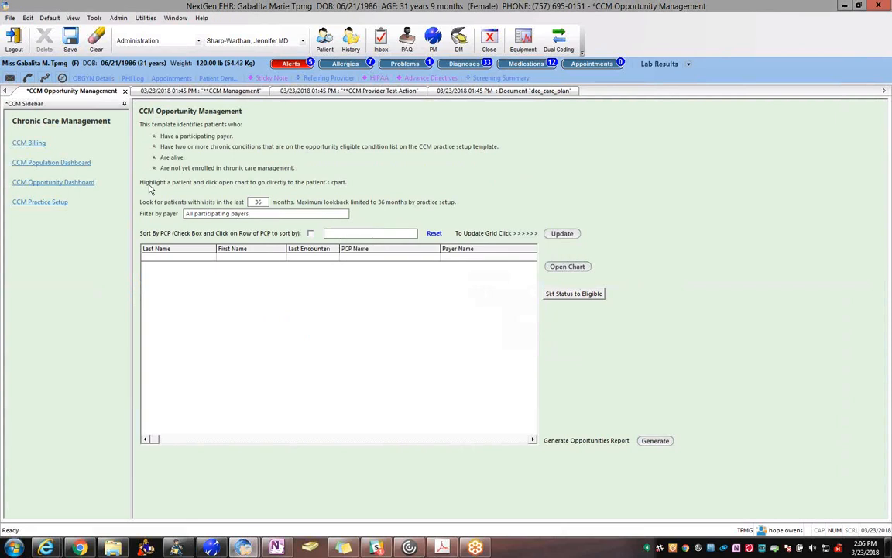